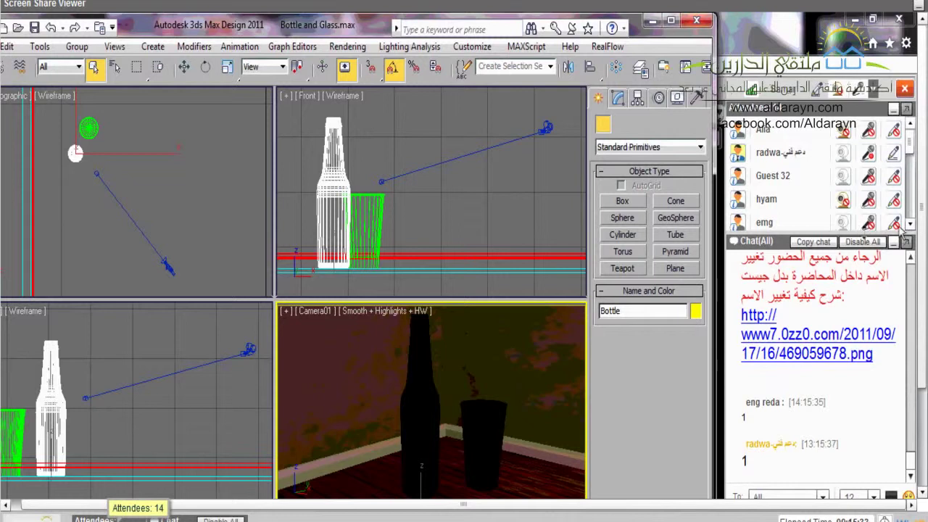
- Disable the chat for all lecture attendees and return to the Bottle and Glass scene in 3ds Max
click(867, 242)
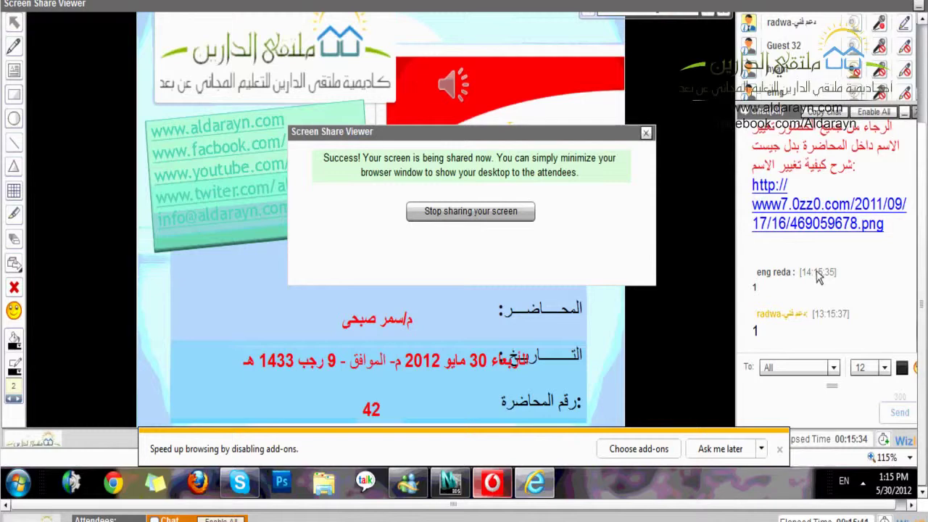
click(496, 490)
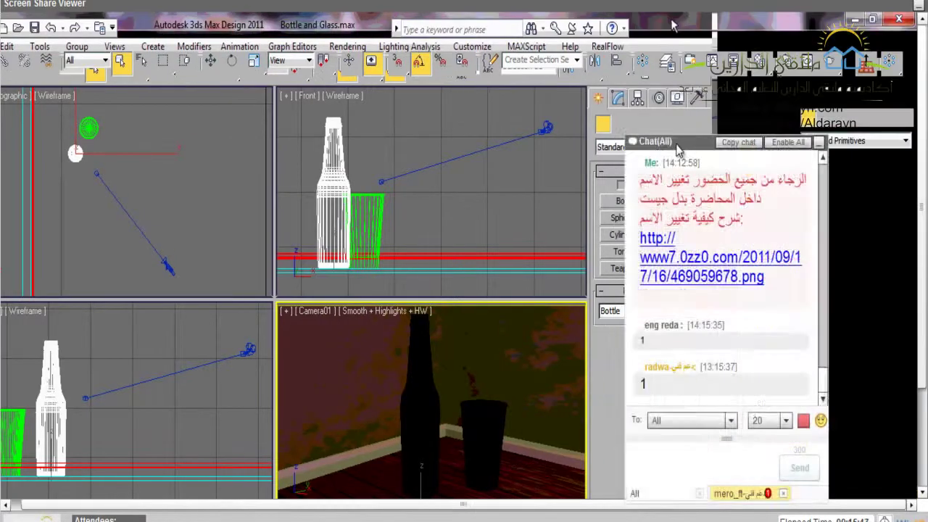
drag(682, 143, 538, 388)
click(681, 385)
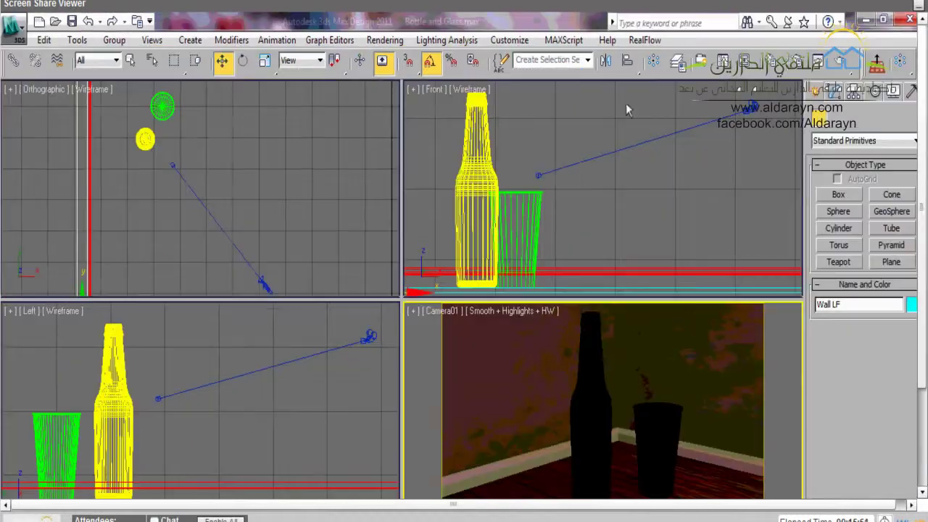
- Examine the bottle and glass models in the camera view and up close in the Front wireframe view
key(alt+w)
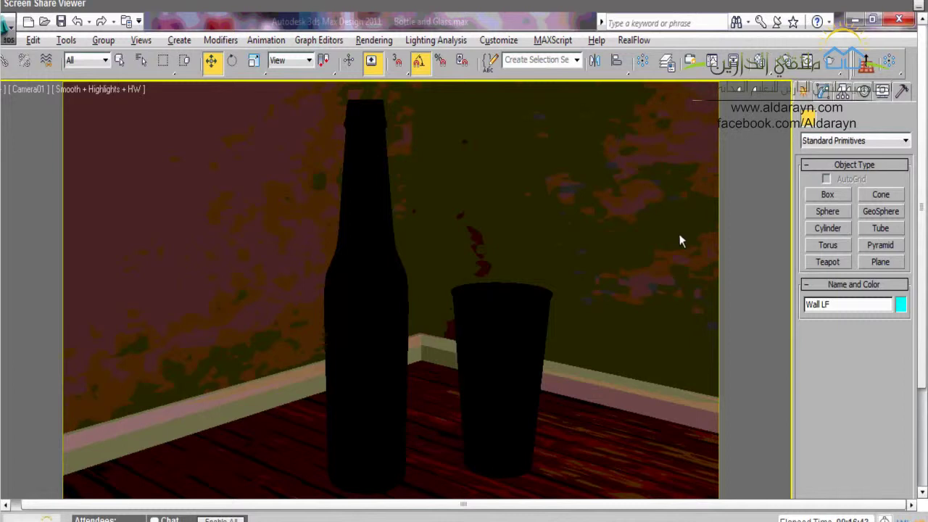
key(alt+w)
click(532, 219)
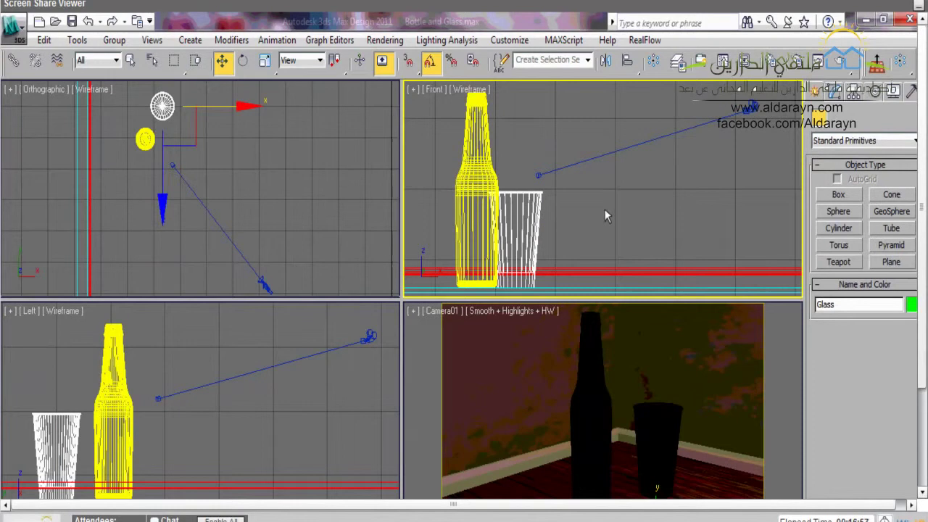
key(q)
scroll(605, 209, up, 3)
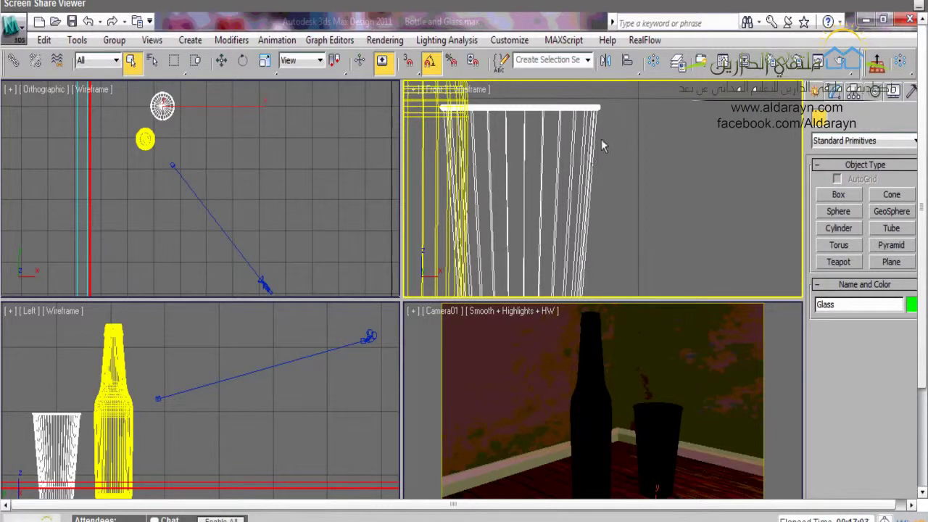
middle_drag(601, 145, 593, 176)
key(z)
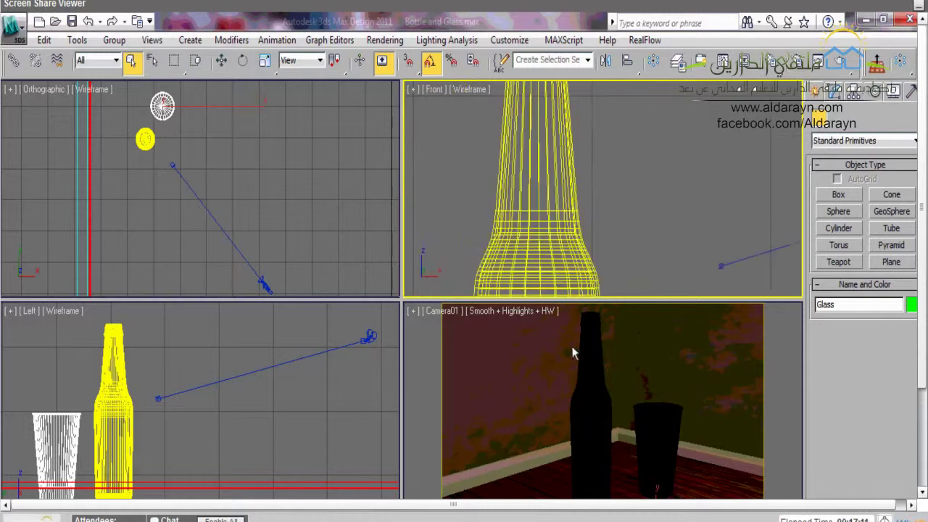
middle_drag(557, 266, 558, 317)
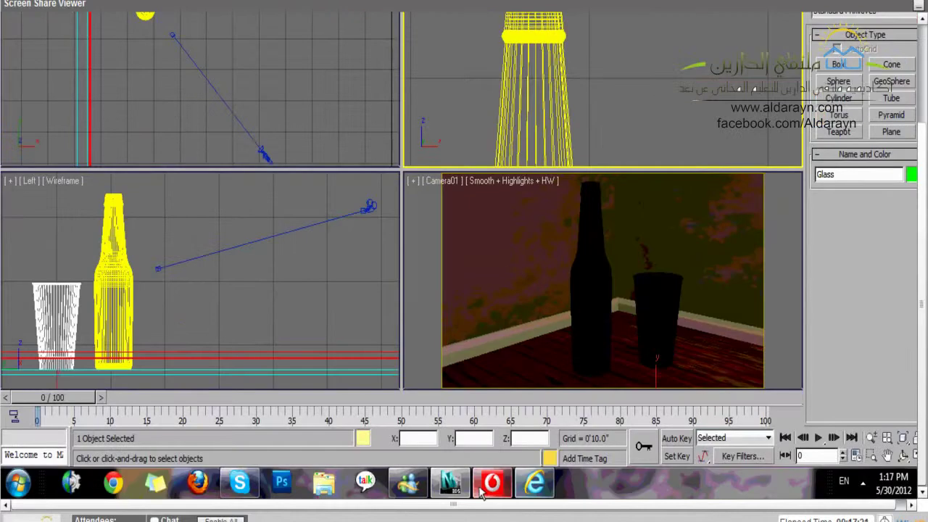
- Switch to the lecture session in Internet Explorer and check the private chat
mouse_move(451, 491)
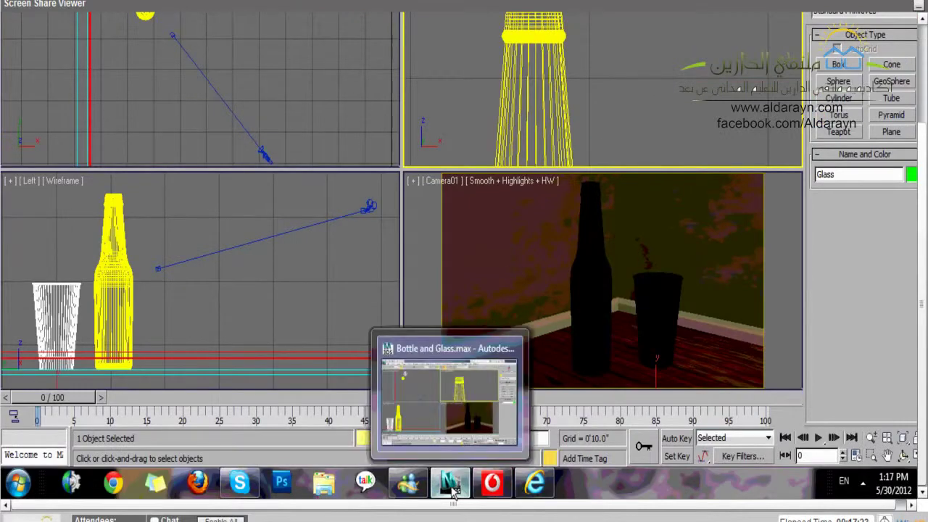
click(536, 484)
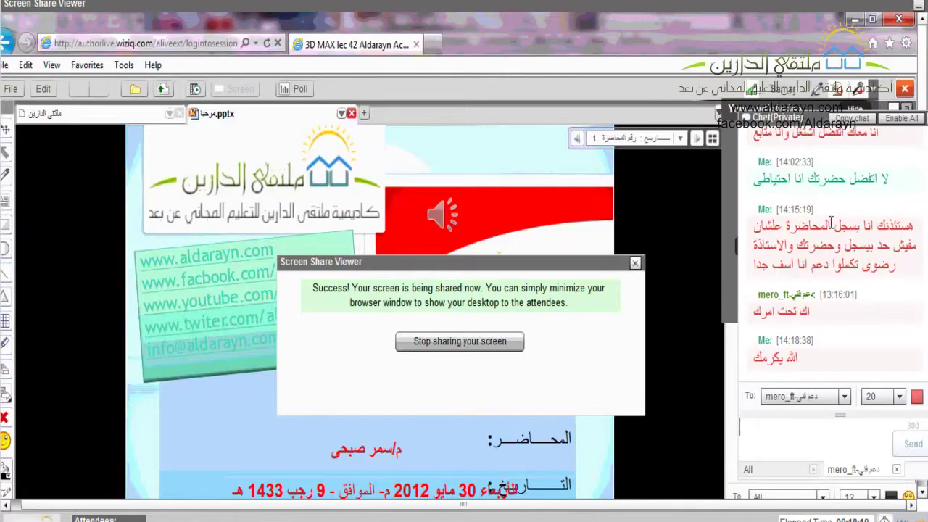
click(782, 120)
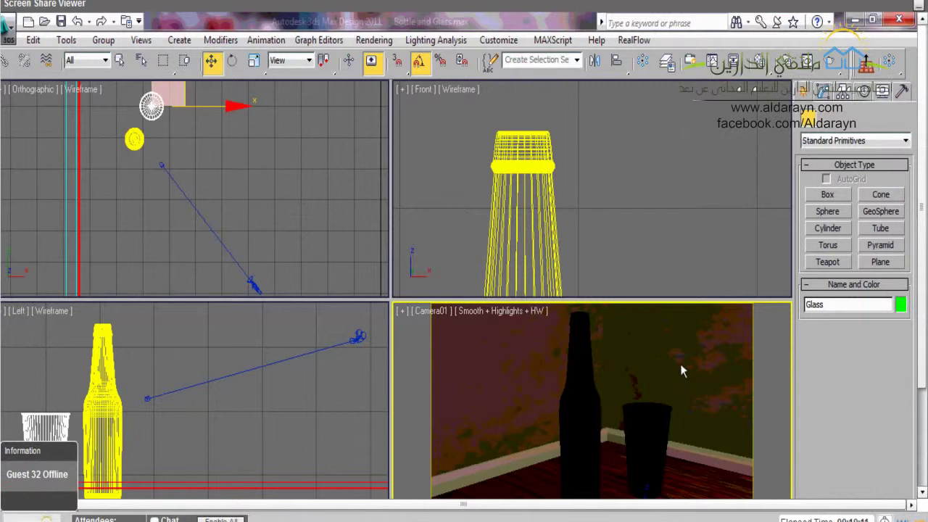
- Render the Camera01 view with the Default Scanline Renderer
key(alt+w)
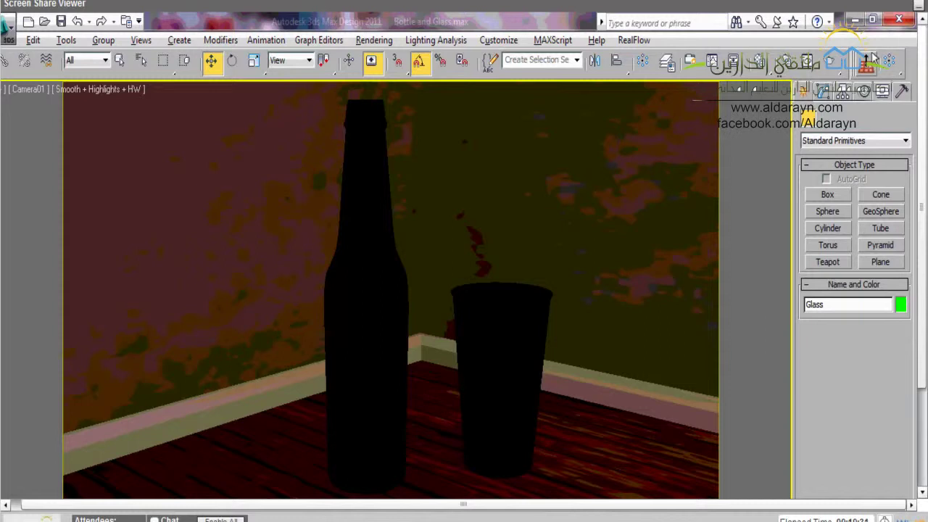
click(809, 64)
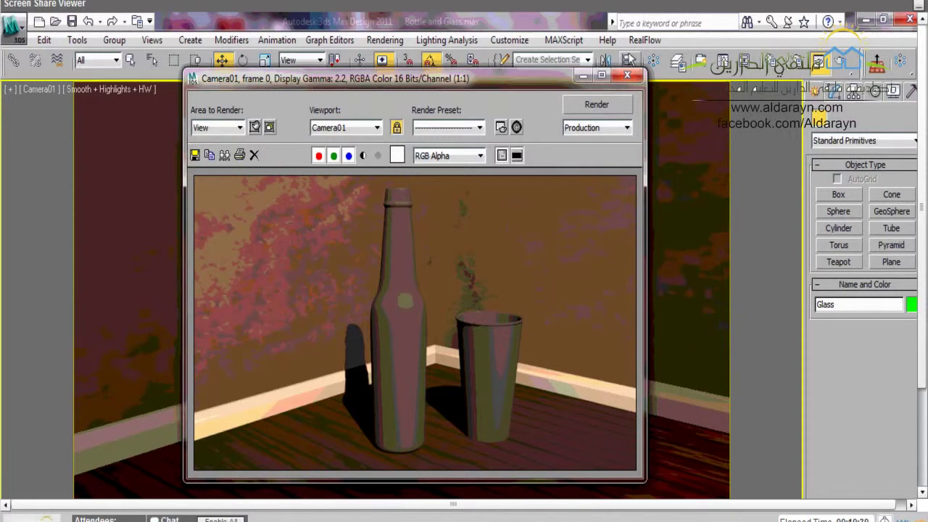
- Assign the mental ray Renderer as the production renderer in the render setup
key(F10)
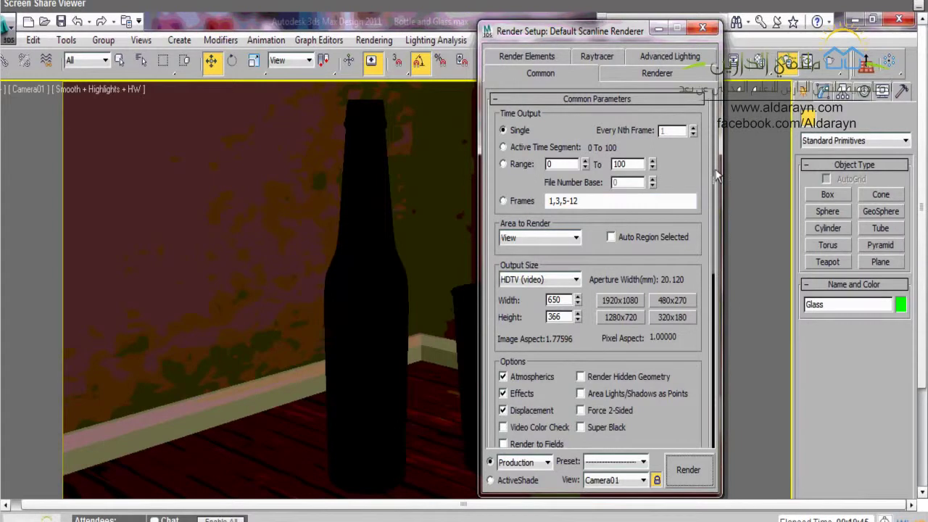
scroll(495, 444, down, 5)
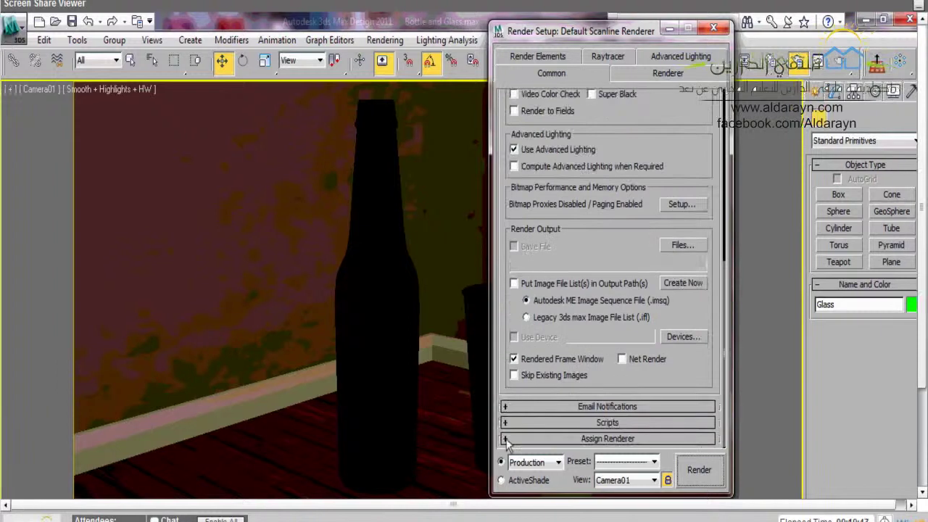
click(506, 439)
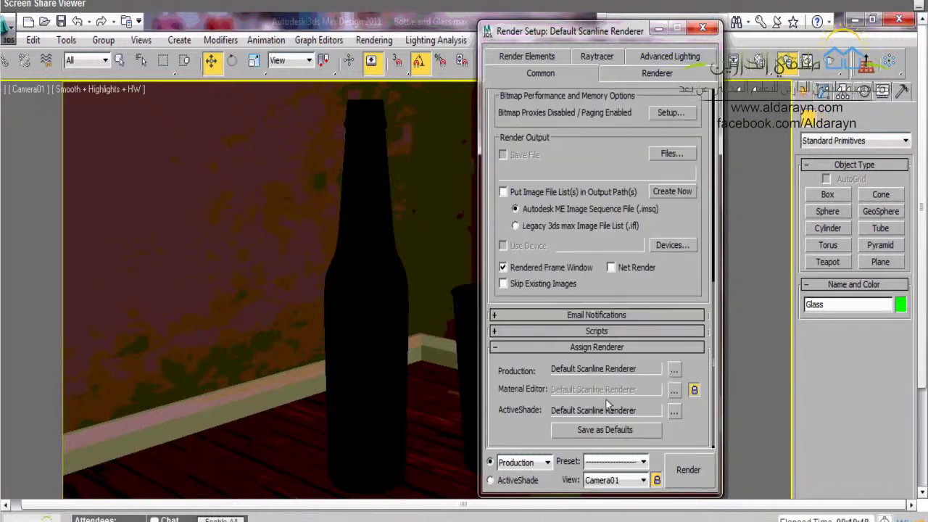
click(673, 371)
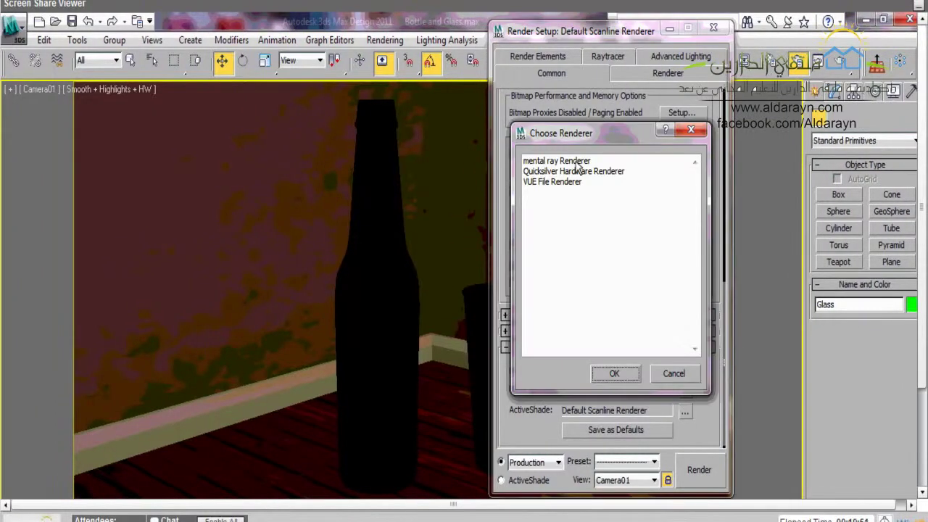
double_click(576, 160)
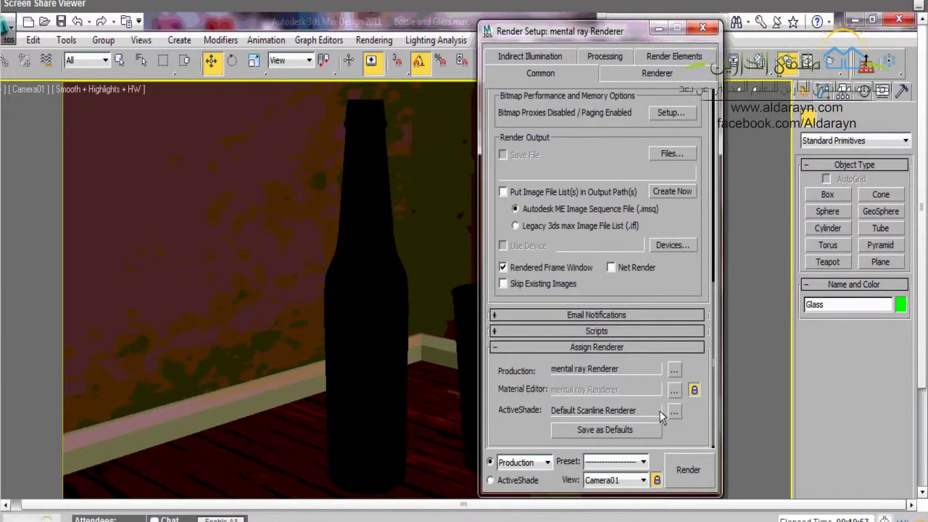
- Render the Camera01 view with mental ray and reposition the rendered image to expose its precision settings
click(687, 468)
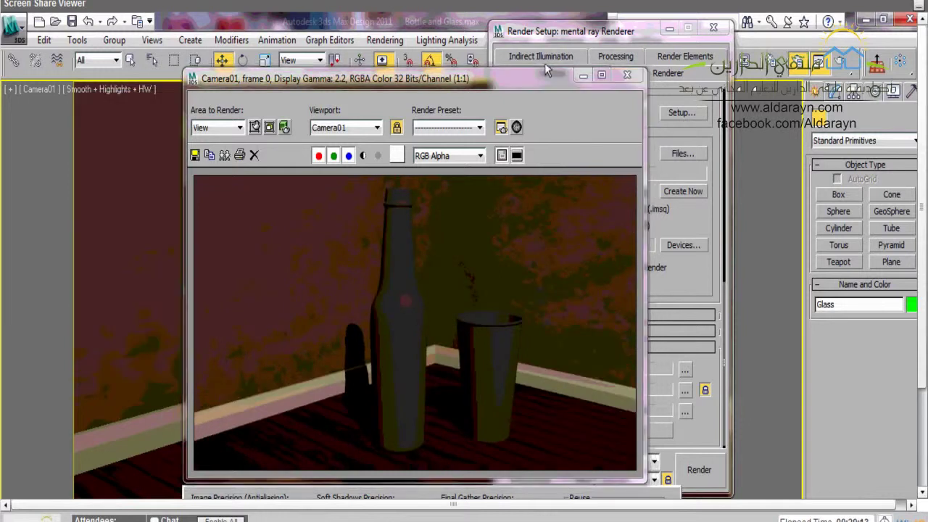
drag(546, 73, 543, 19)
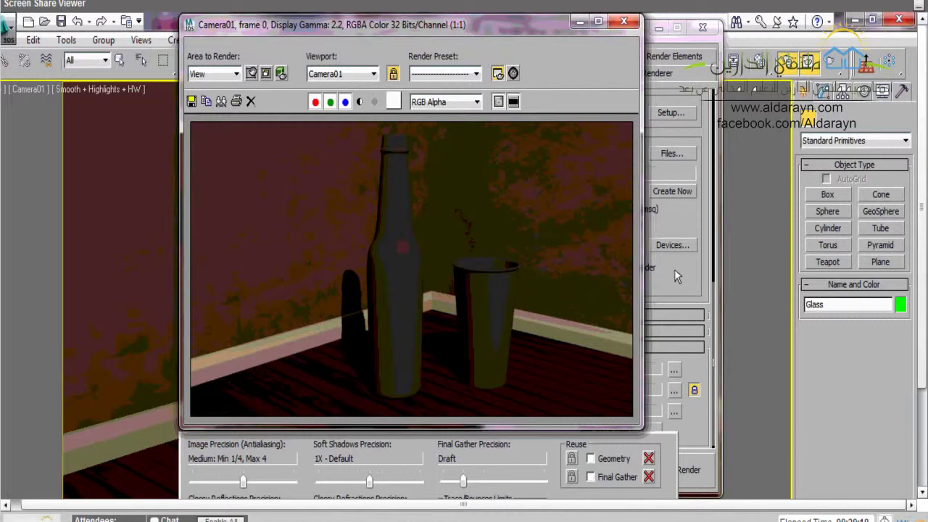
click(674, 269)
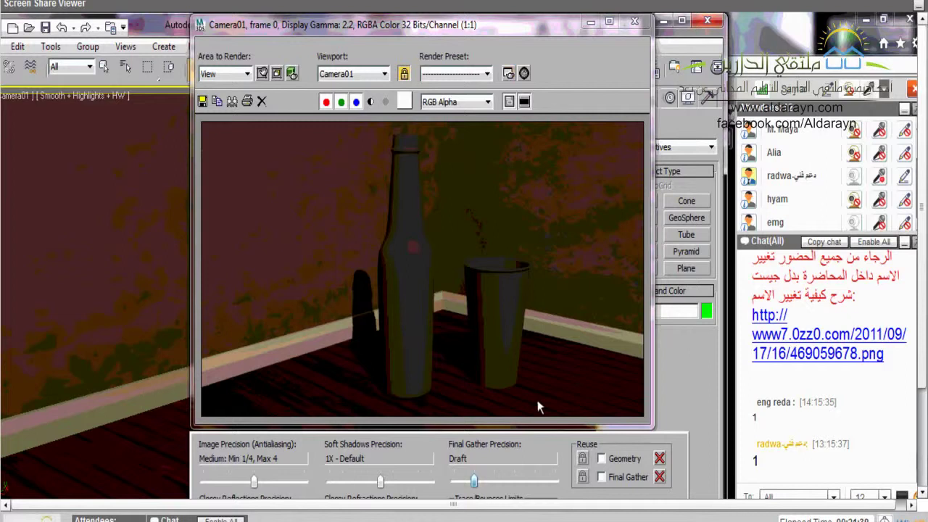
- Review the Final Gather precision setting and the rendered image, and close the rendered frame window
drag(474, 481, 514, 481)
drag(513, 356, 486, 363)
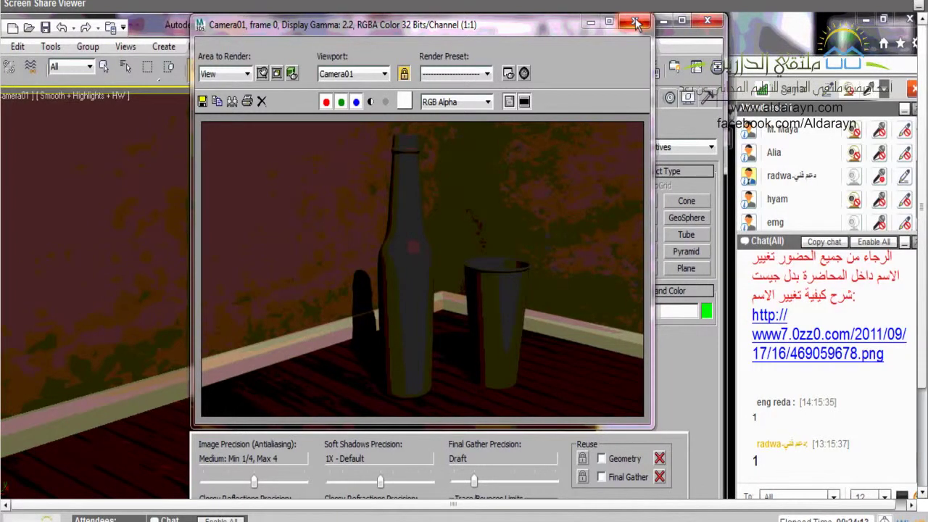
click(635, 23)
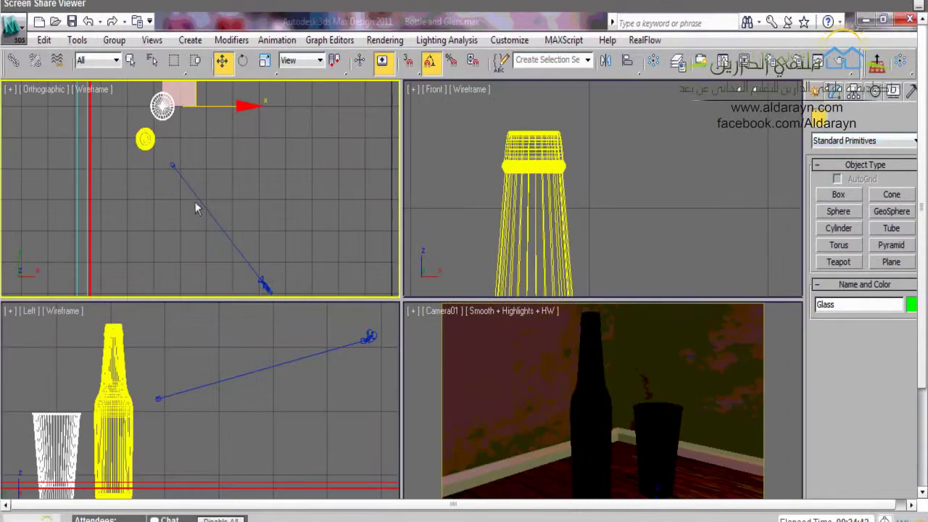
- Select the bottle and the glass together and maximize the Camera01 view
click(145, 140)
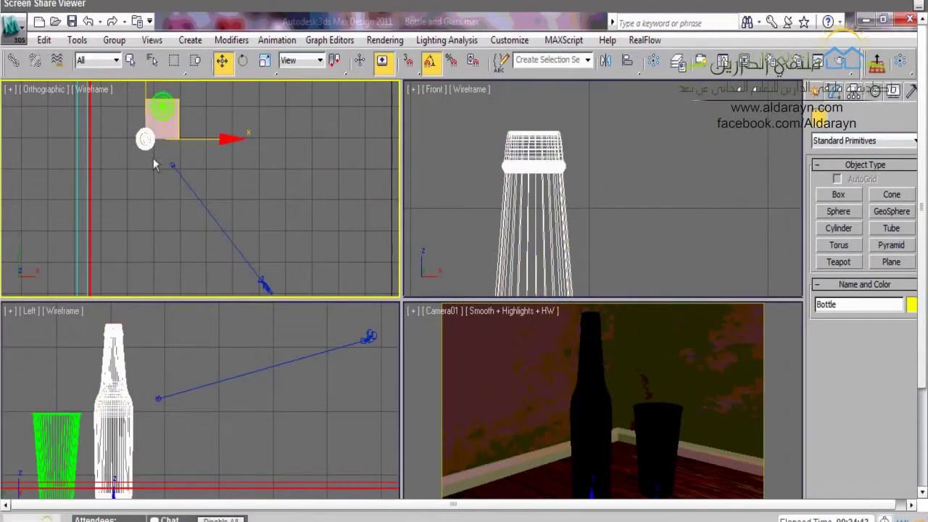
ctrl+click(164, 109)
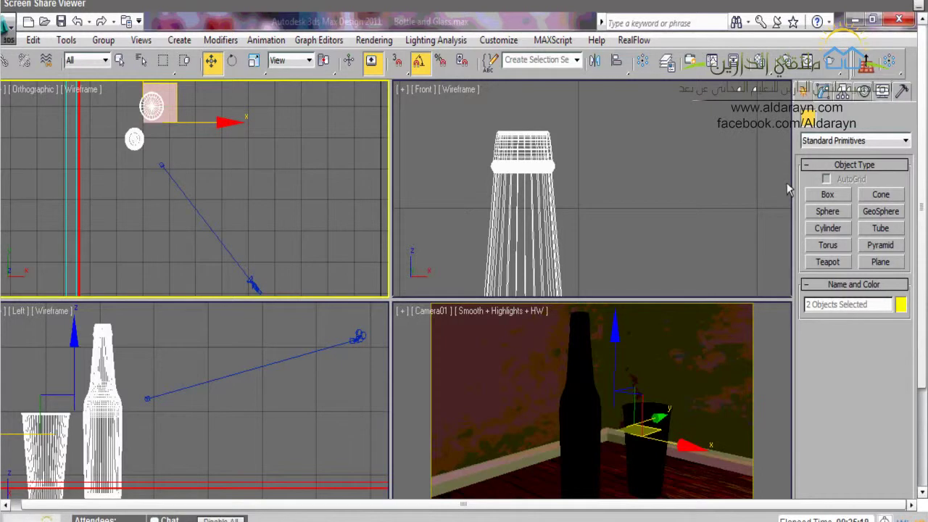
key(alt+w)
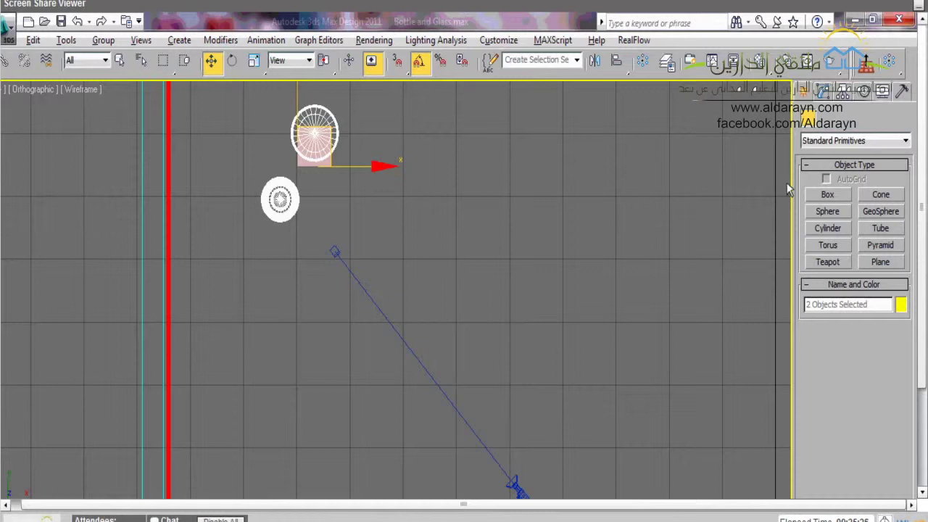
key(alt+w)
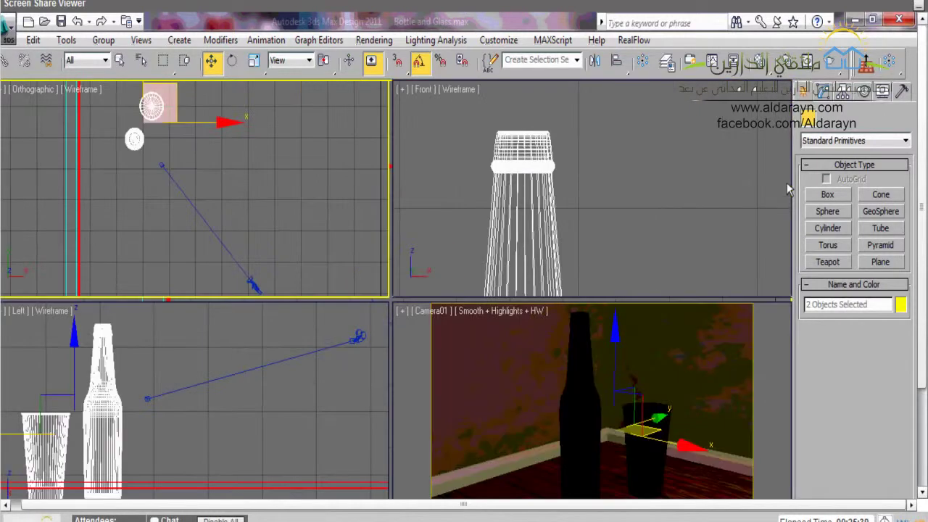
key(alt+w)
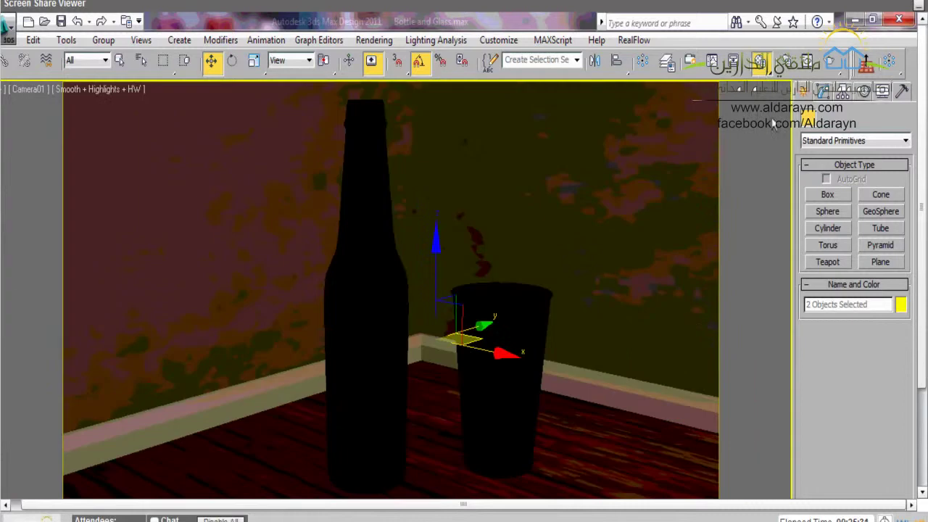
- Change the 01 - Default material from Standard to the mental ray Arch & Design type in the Material Editor
click(760, 64)
click(324, 92)
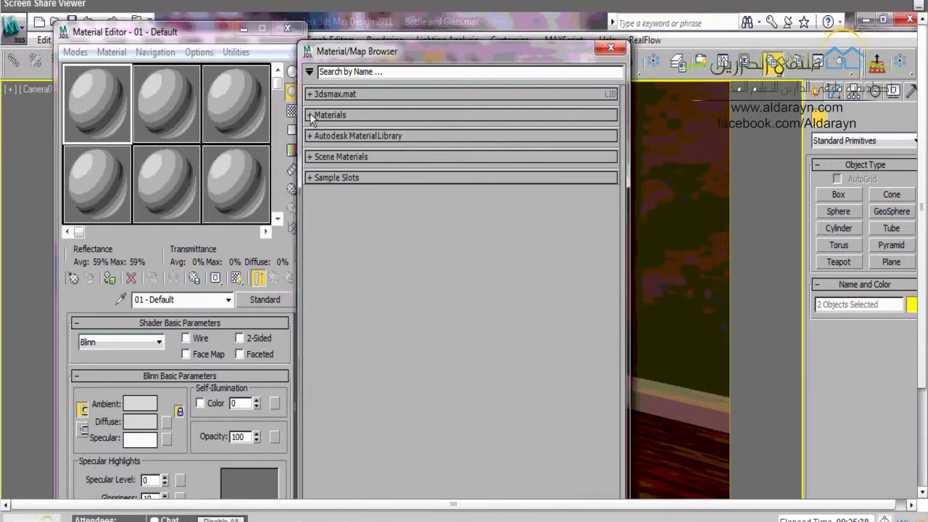
click(309, 117)
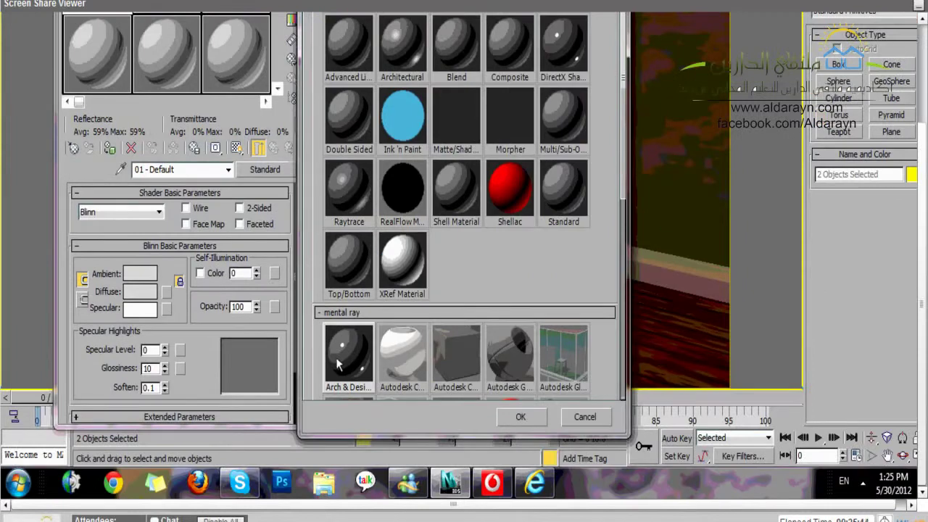
double_click(337, 360)
- Apply the Glass (Thin Geometry) template to the Arch & Design material and assign it to the selected bottle and glass
click(283, 338)
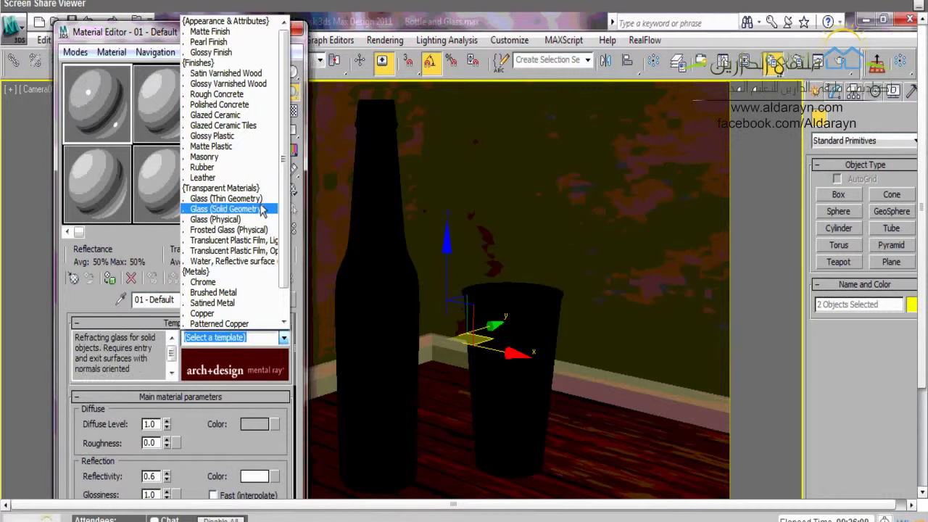
key(Down)
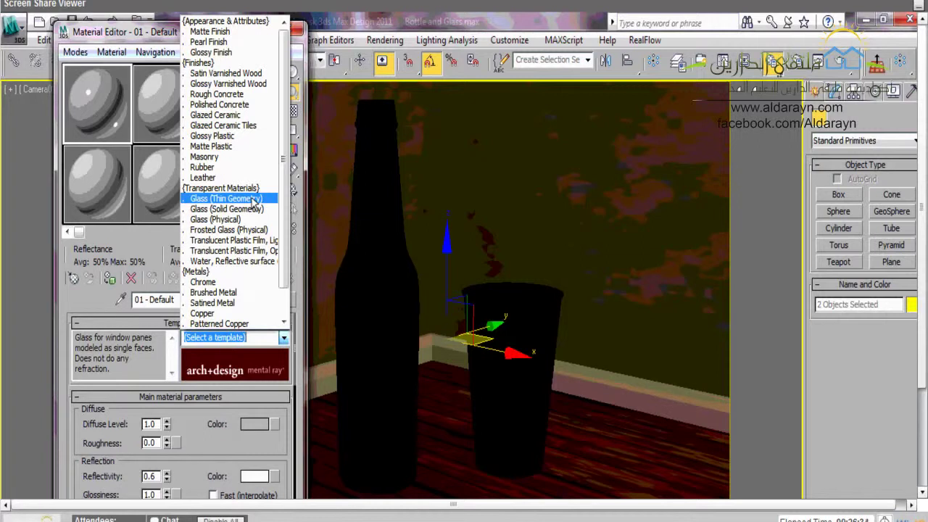
click(251, 201)
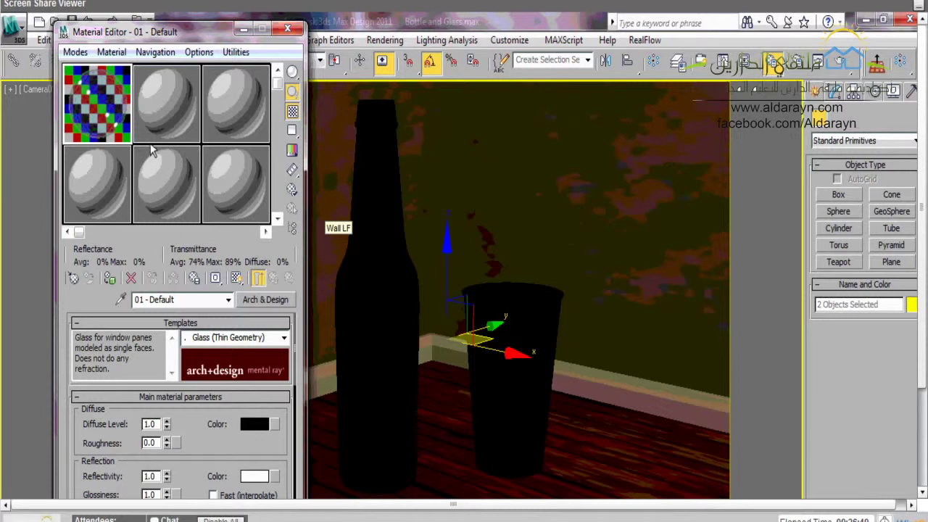
drag(153, 151, 417, 346)
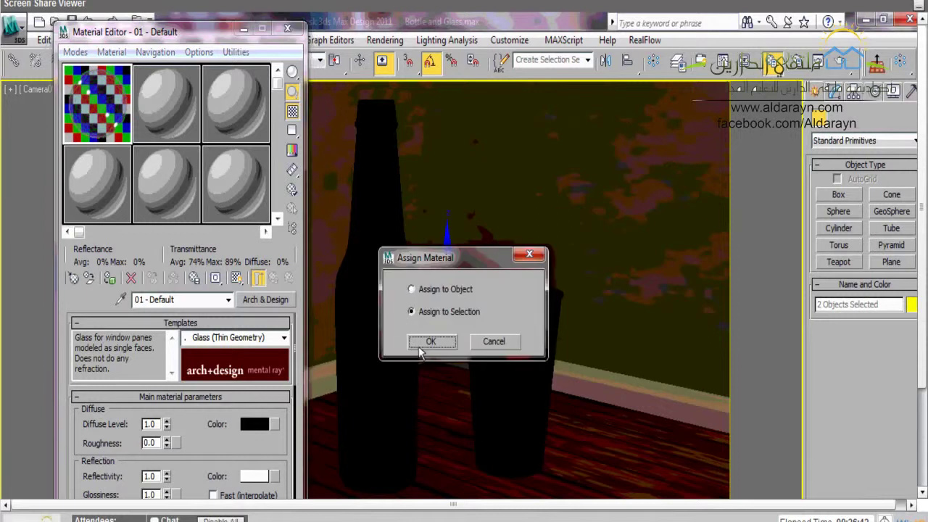
click(429, 341)
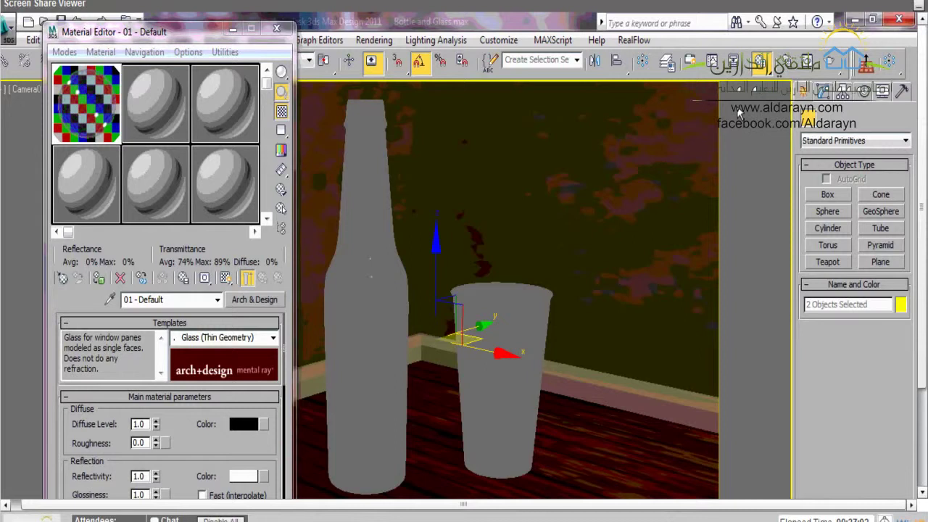
- Render the Camera01 view with the glass material, and re-render it with the output width set to 800
key(shift+q)
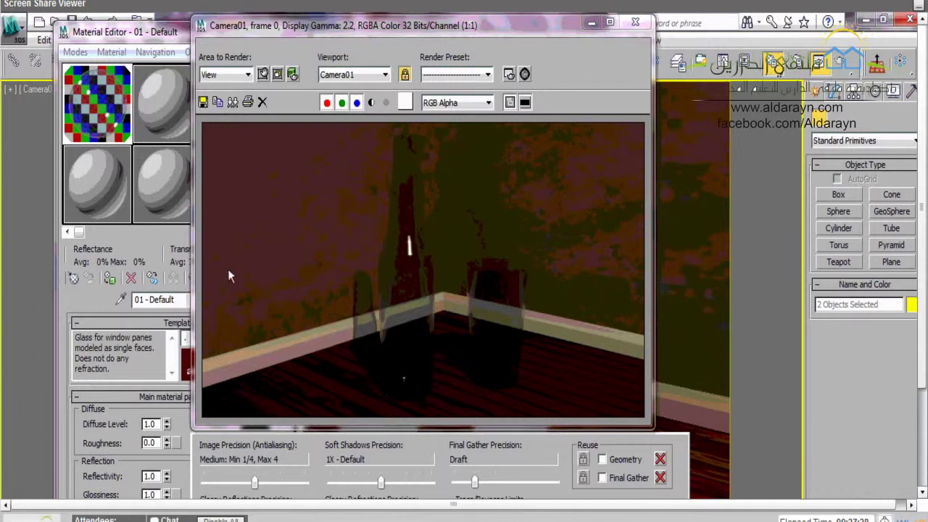
click(637, 24)
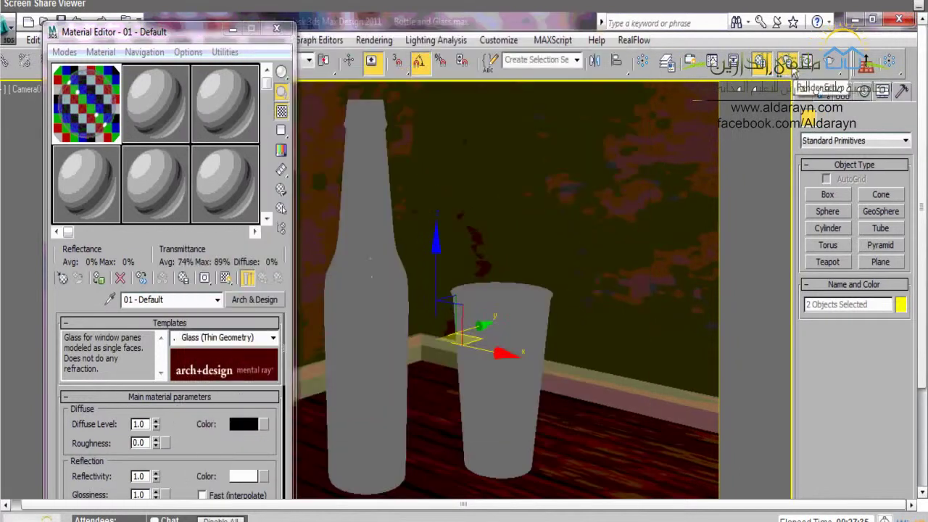
click(794, 72)
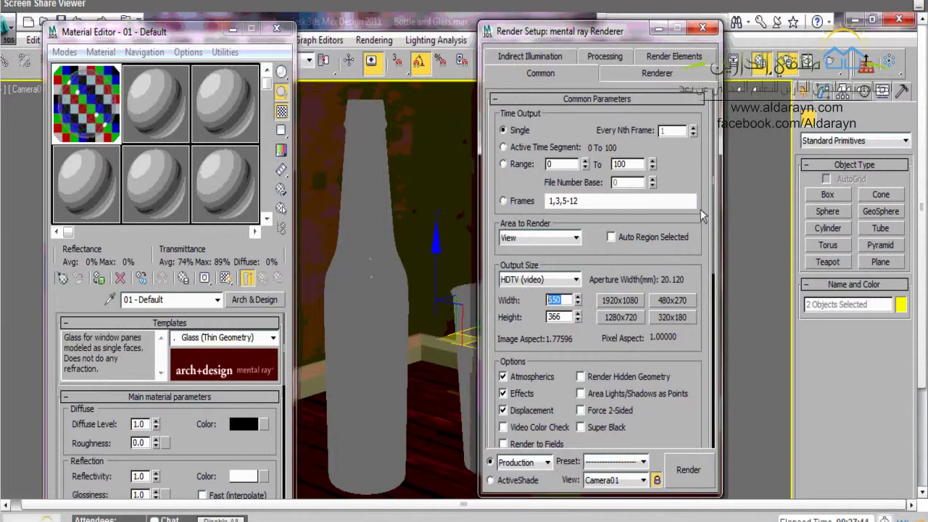
text(800)
key(Tab)
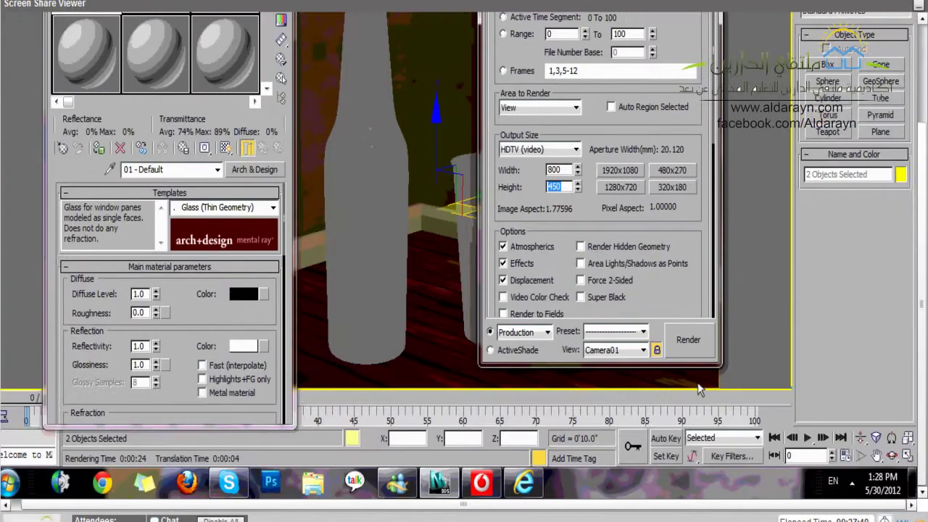
click(701, 348)
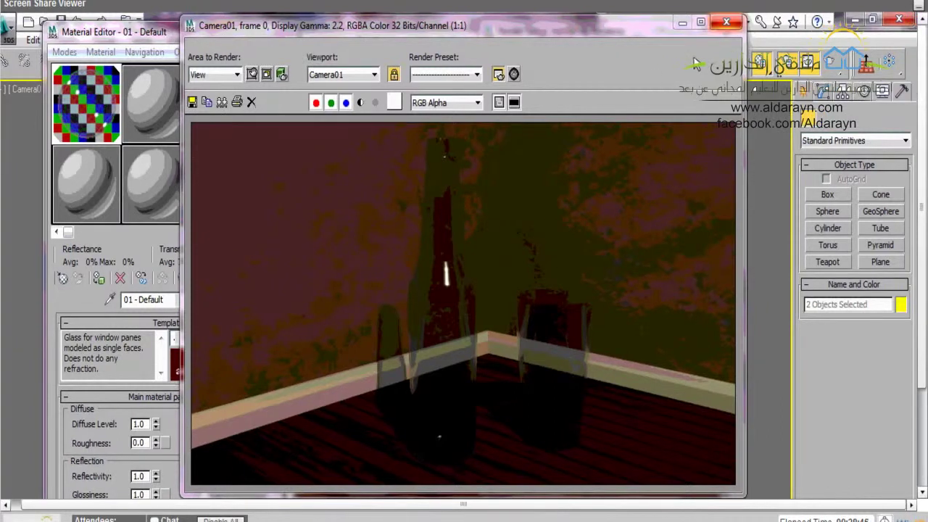
click(728, 24)
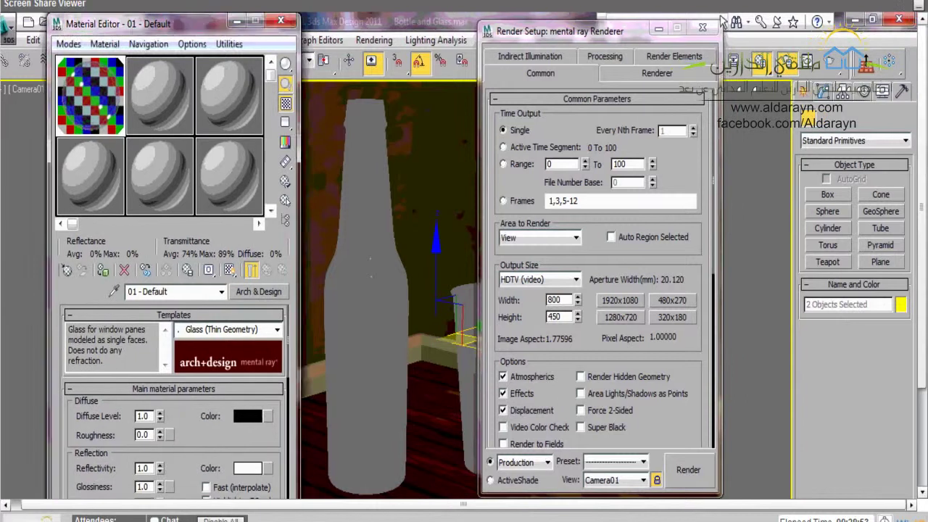
click(702, 27)
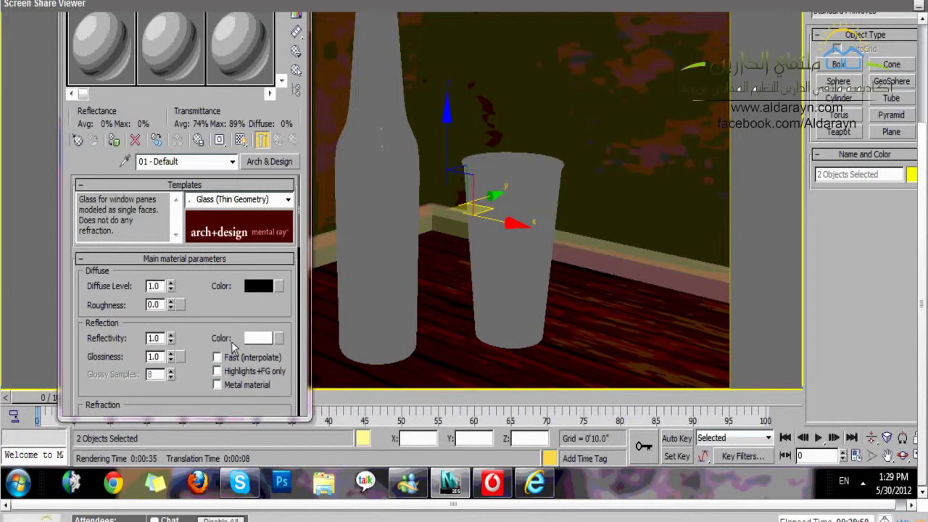
- Set the glass material's Diffuse color to a cyan-blue of green 0.478 and blue 0.565, and render the camera view
scroll(233, 348, down, 5)
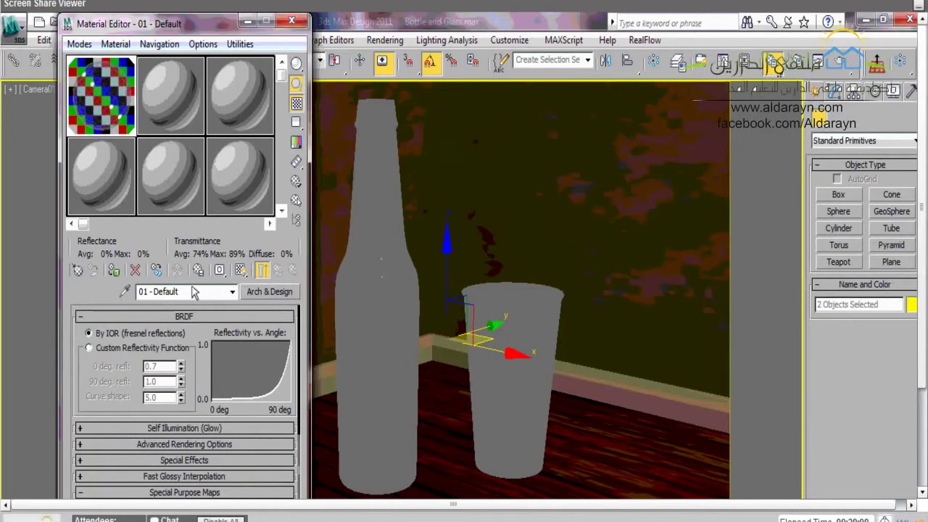
scroll(272, 398, up, 5)
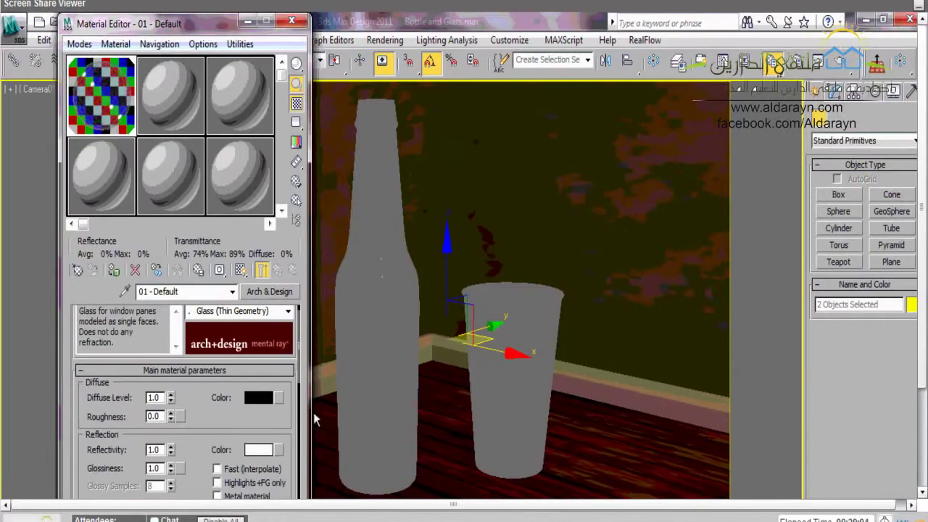
scroll(192, 360, down, 1)
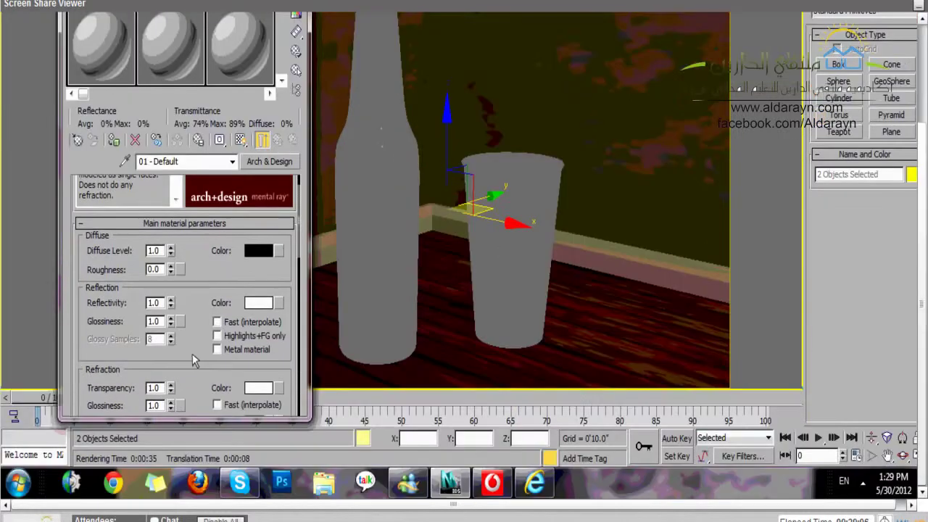
scroll(192, 354, down, 1)
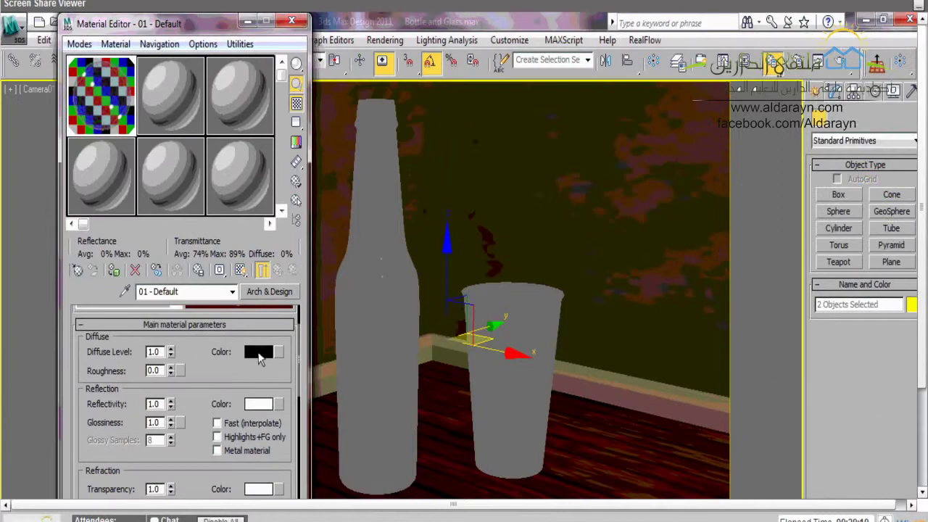
click(259, 353)
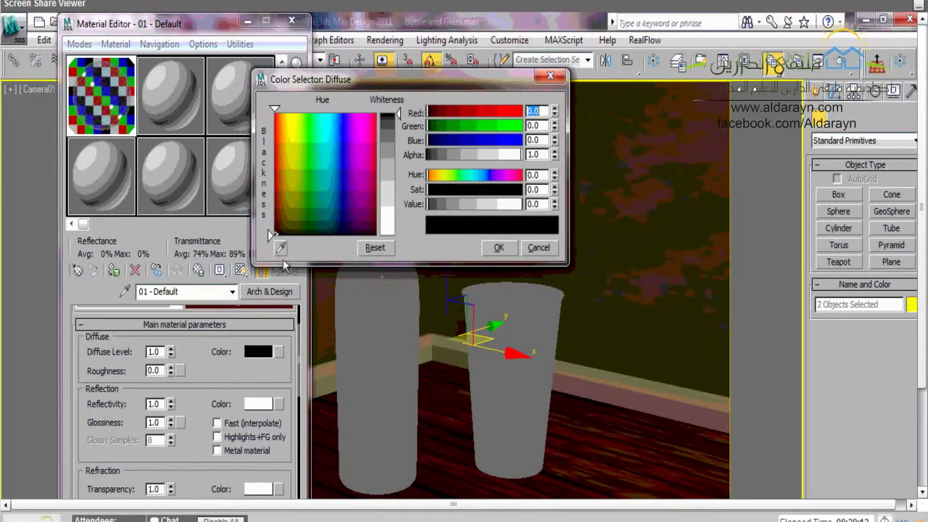
click(328, 166)
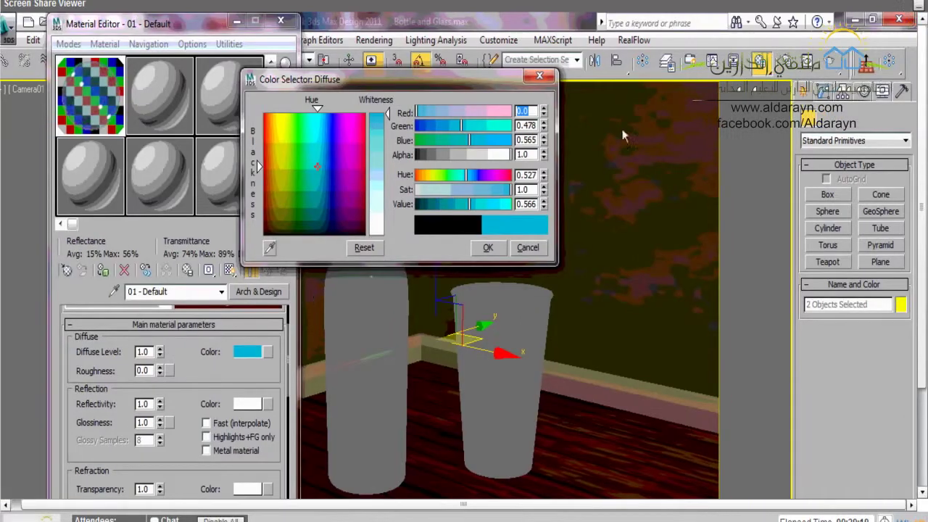
click(832, 65)
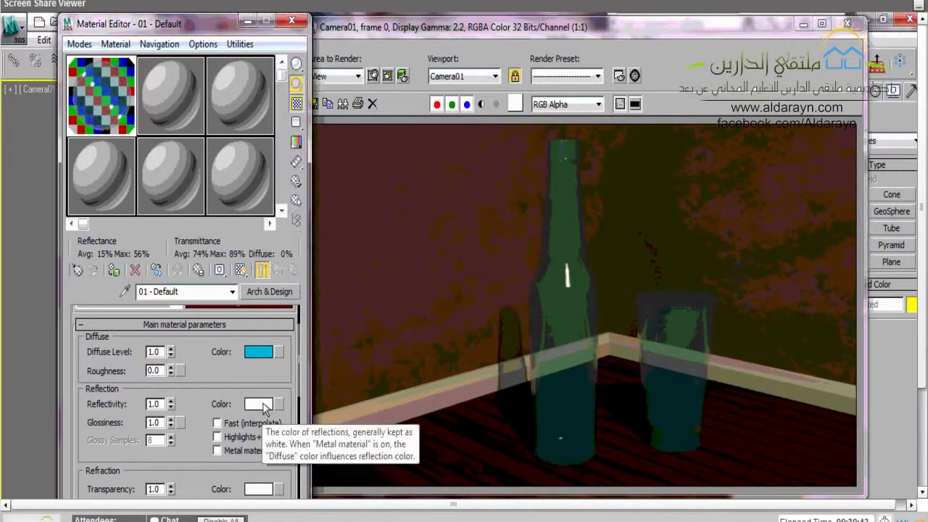
- Set the material's Reflection color to a pink of red 0.945, green 0.0 and blue 0.267
click(261, 404)
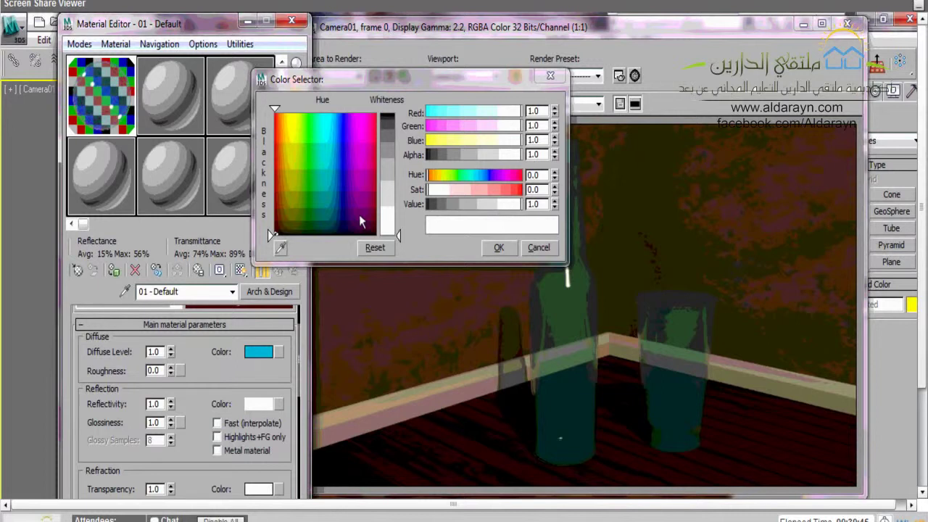
click(372, 119)
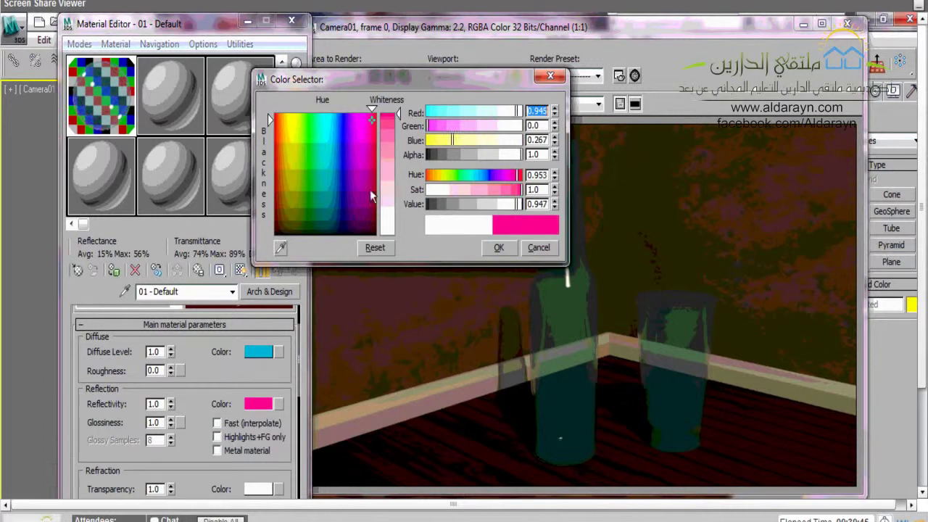
click(499, 248)
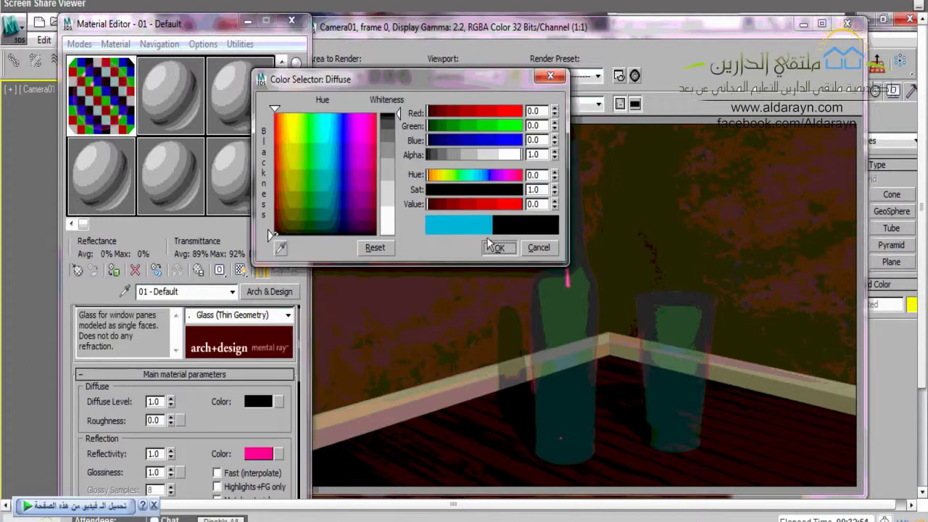
- Restore the material's Diffuse color to black and its Reflection color to white
click(492, 247)
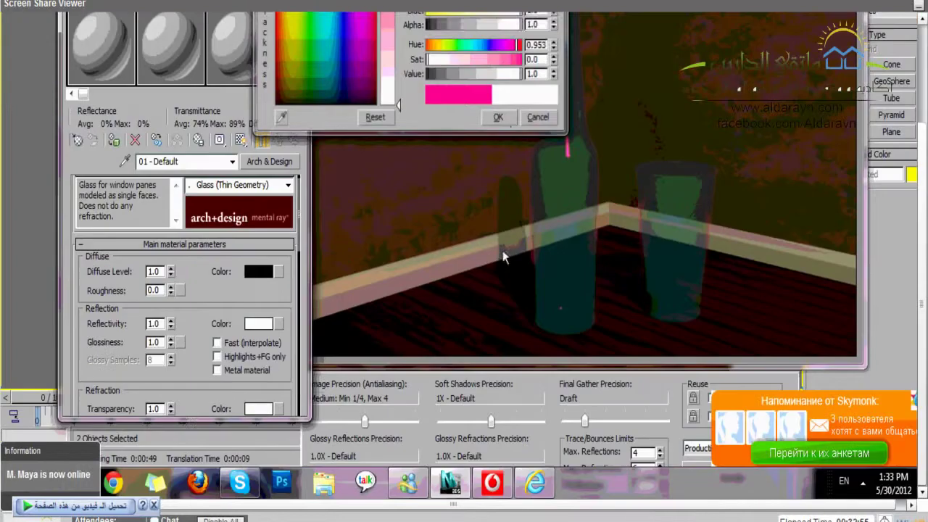
click(498, 248)
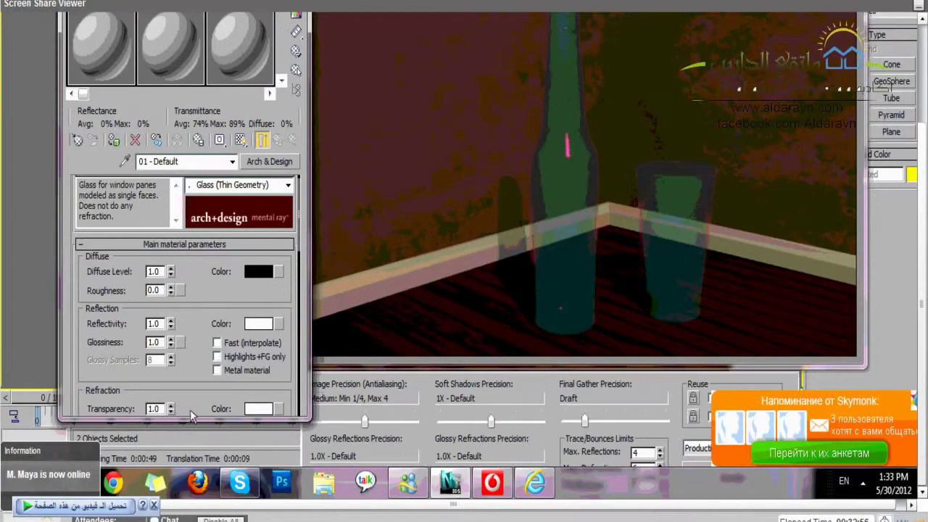
- Make the material's Advanced Transparency Options treat objects as Solid instead of Thin-walled, and render the camera view
scroll(89, 413, down, 10)
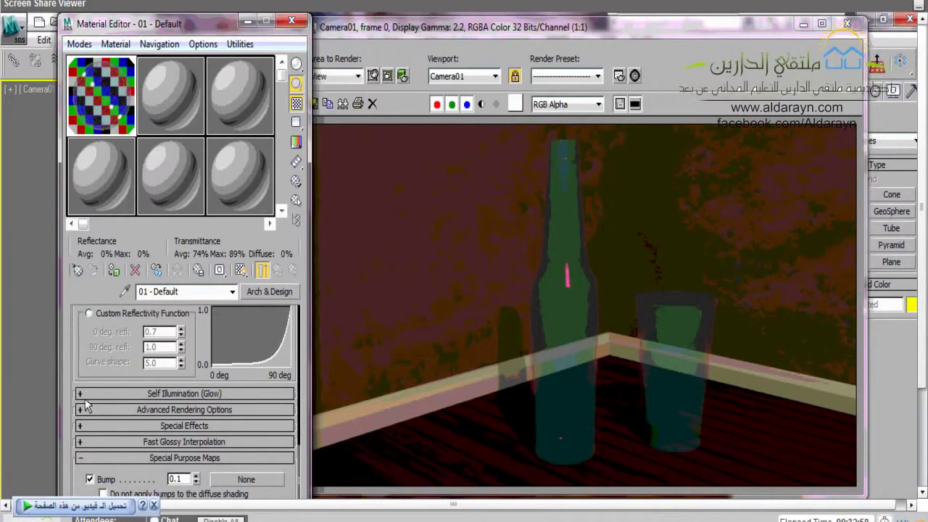
click(85, 408)
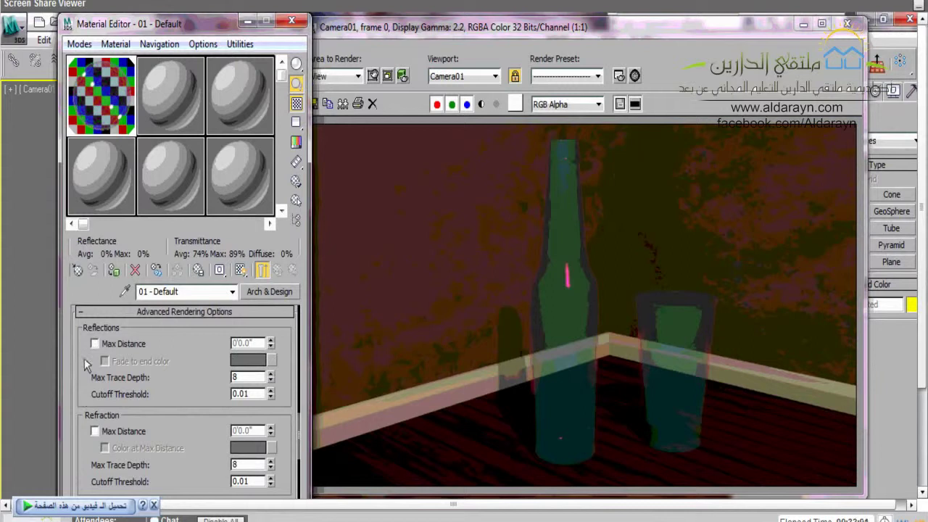
scroll(84, 358, down, 4)
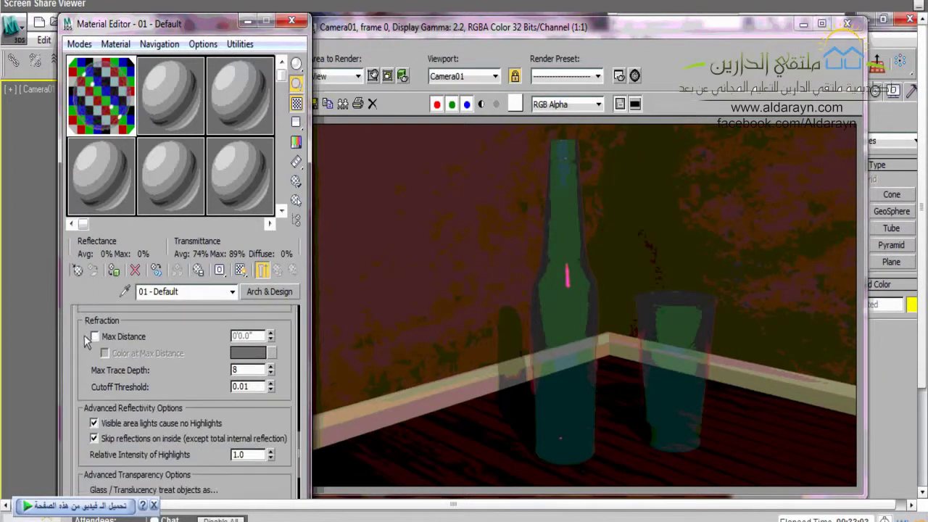
scroll(84, 336, up, 5)
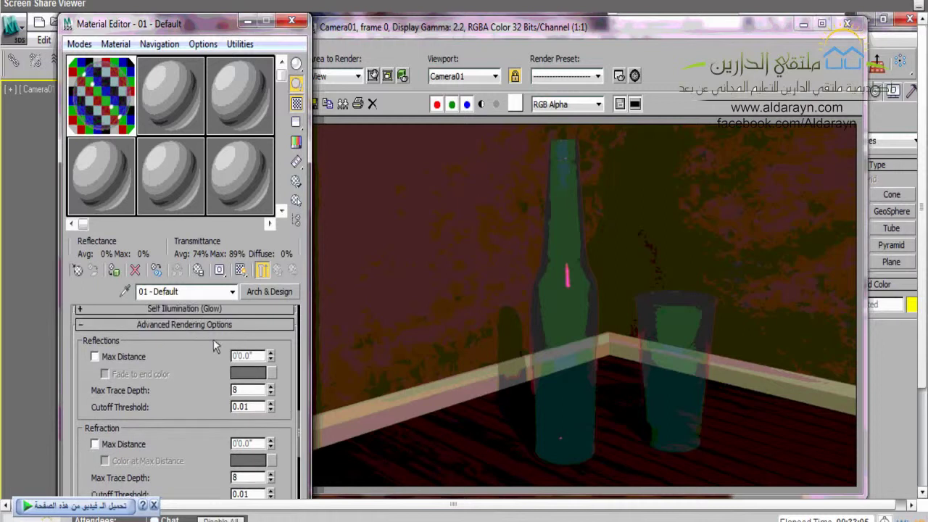
scroll(213, 340, down, 5)
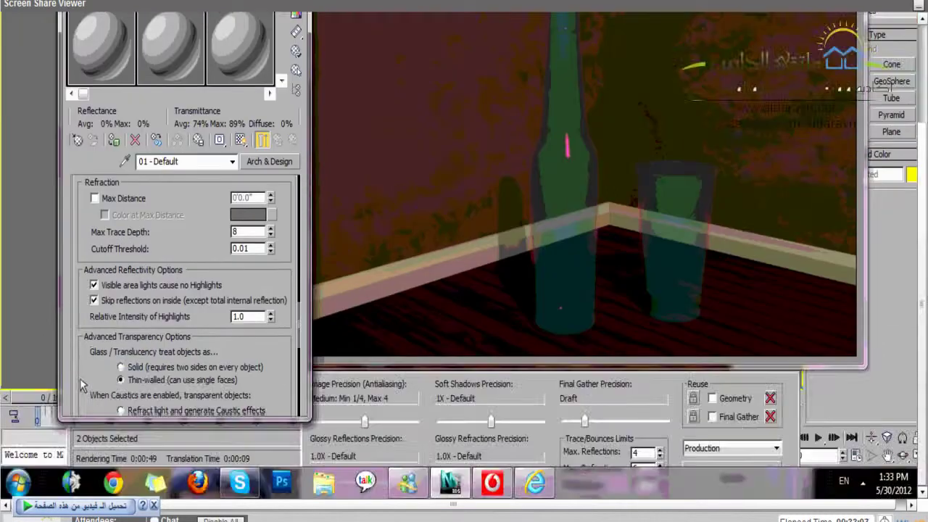
scroll(82, 386, down, 2)
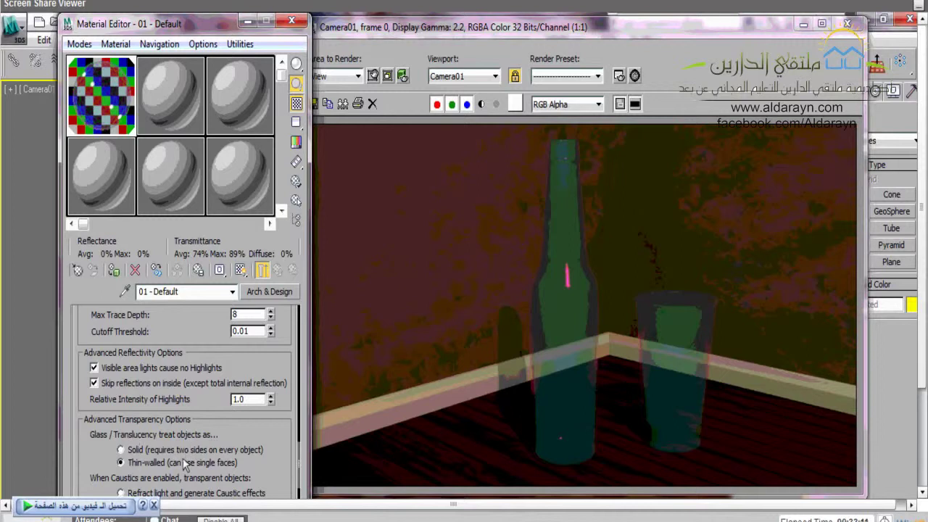
click(121, 451)
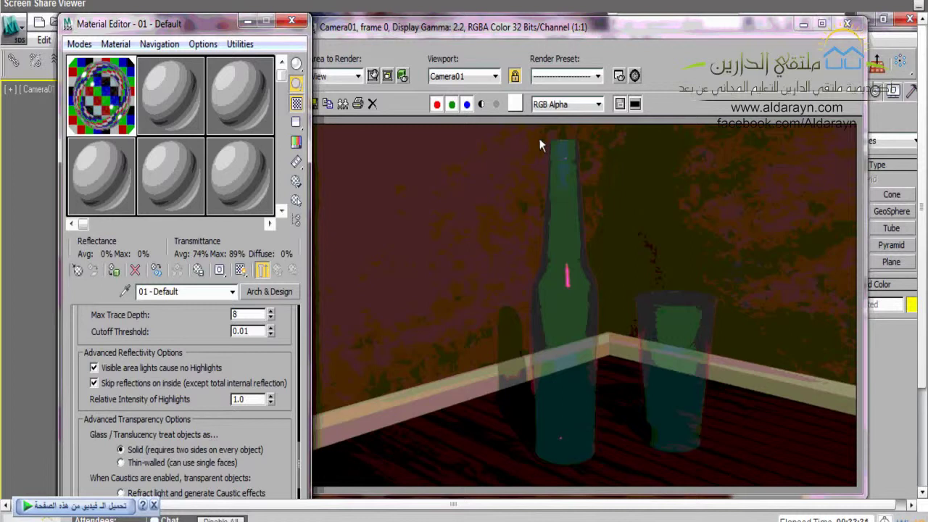
key(shift+q)
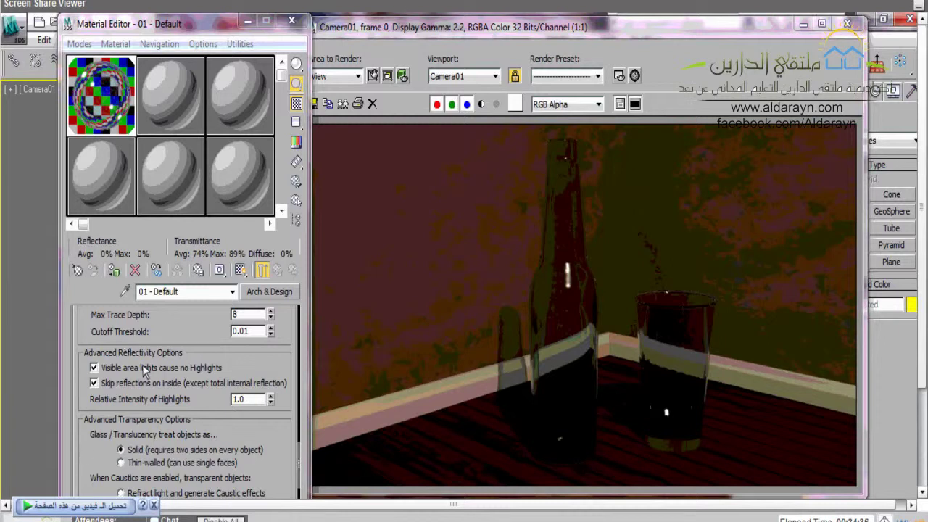
- Assign a Cellular map to the material's Bump with an amount of 5.0, without applying bumps to the diffuse shading
scroll(251, 397, down, 5)
click(249, 394)
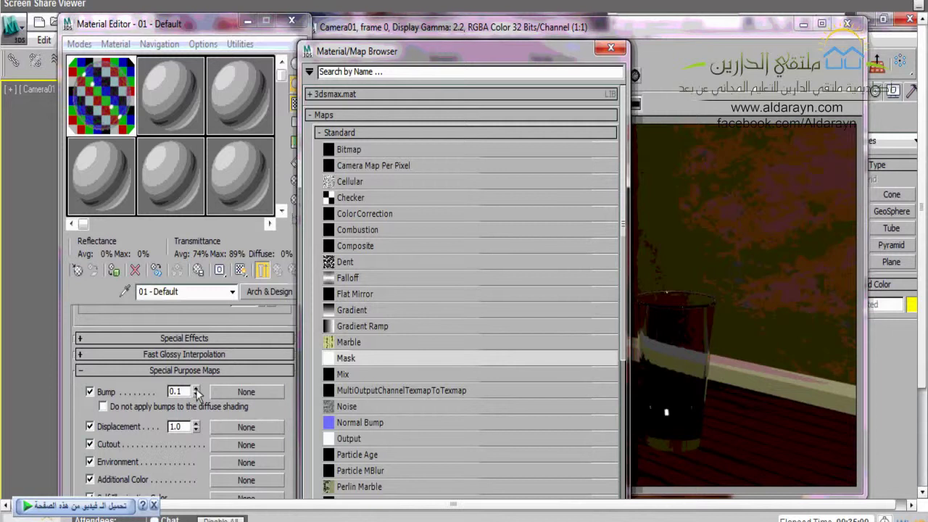
double_click(174, 392)
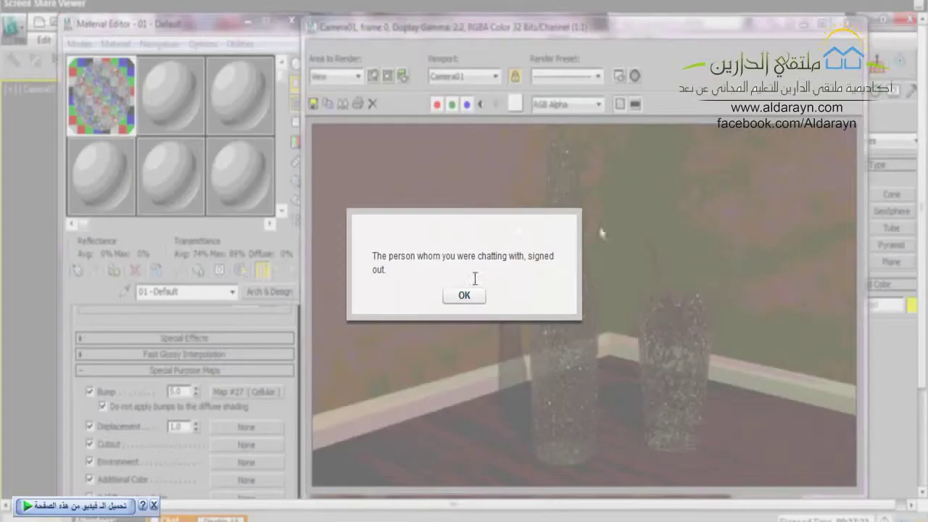
click(472, 296)
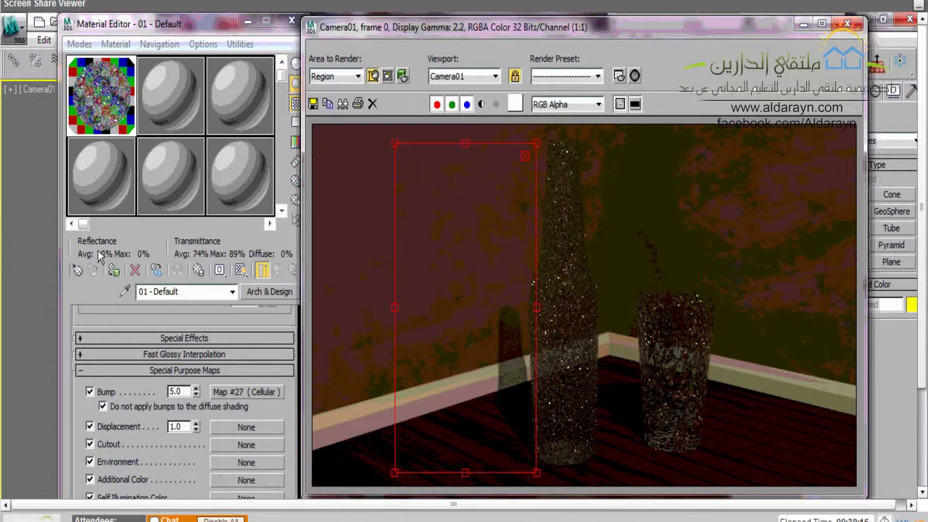
- Enable Round Corners in the material's Special Effects with Blend With Other Materials turned on
click(81, 338)
scroll(77, 367, up, 1)
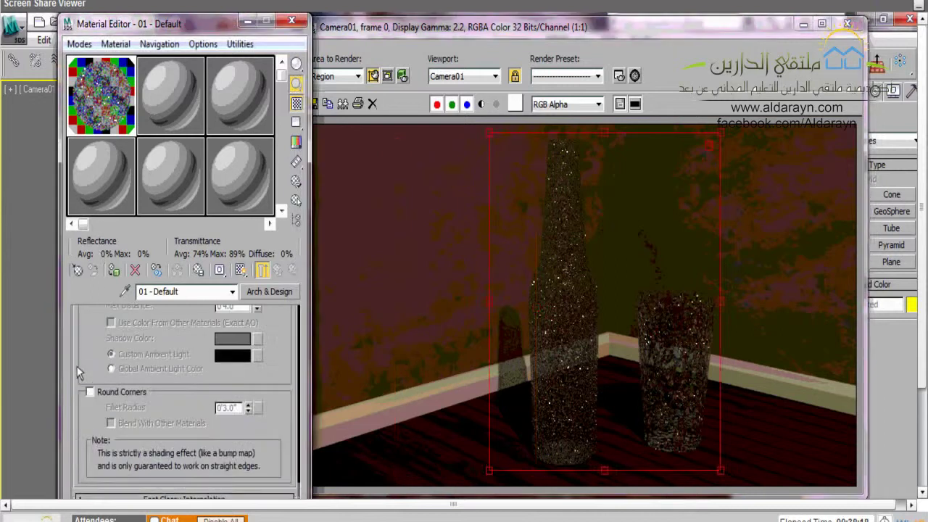
click(89, 391)
scroll(120, 406, up, 2)
click(112, 372)
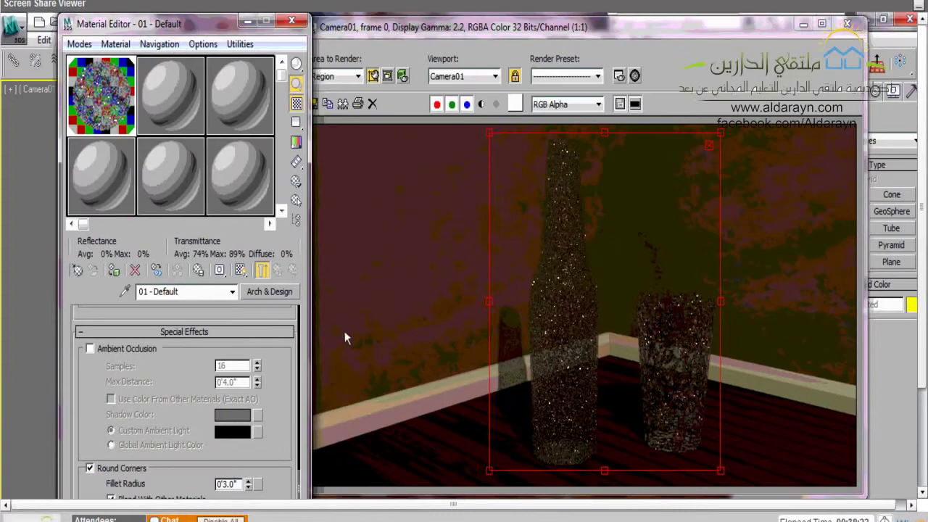
- Disable the material's Bump map and render the region around the bottle and glass
scroll(261, 417, down, 6)
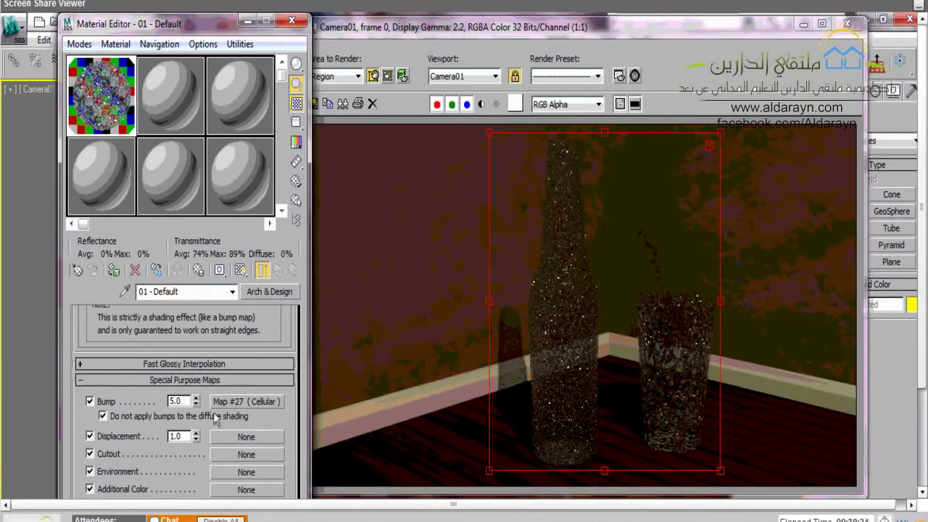
click(90, 401)
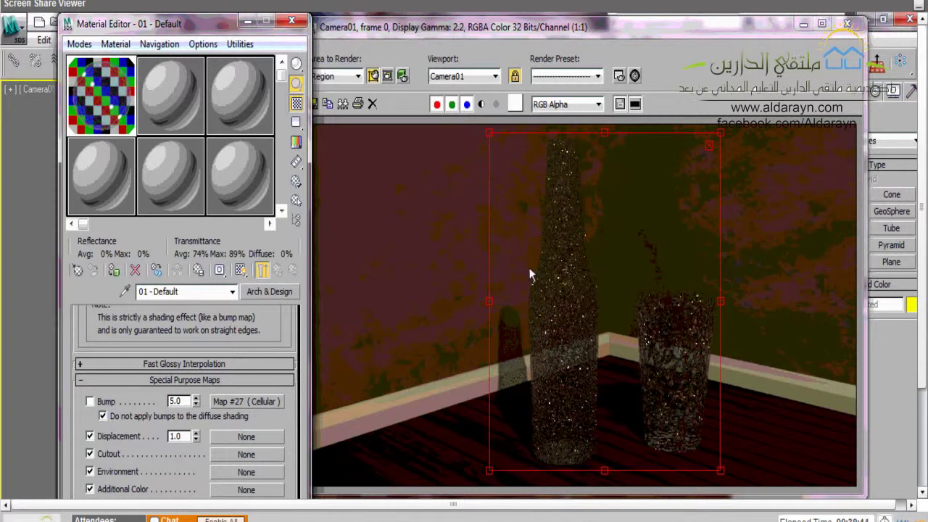
key(shift+q)
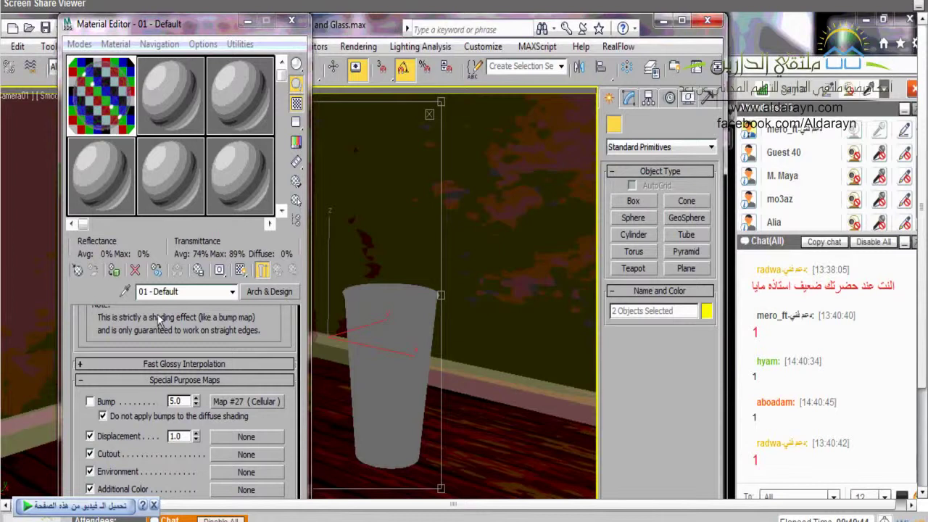
- Apply the Glass (Physical) template to the 01 - Default Arch & Design material
scroll(132, 325, down, 5)
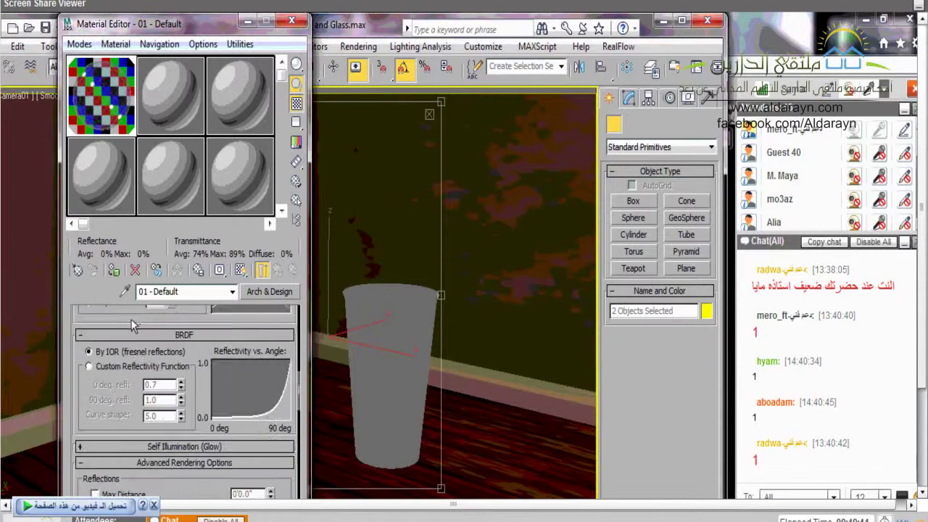
scroll(272, 346, up, 5)
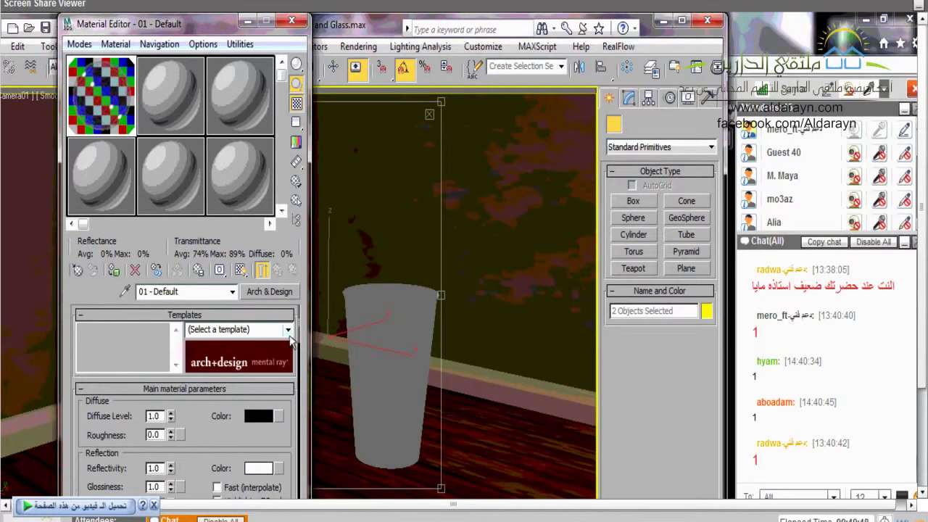
click(288, 334)
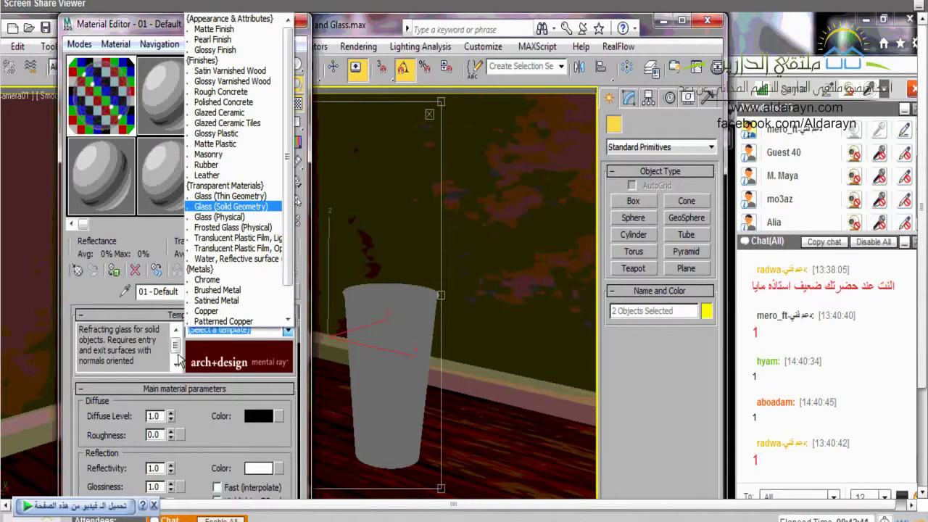
key(Down)
key(Return)
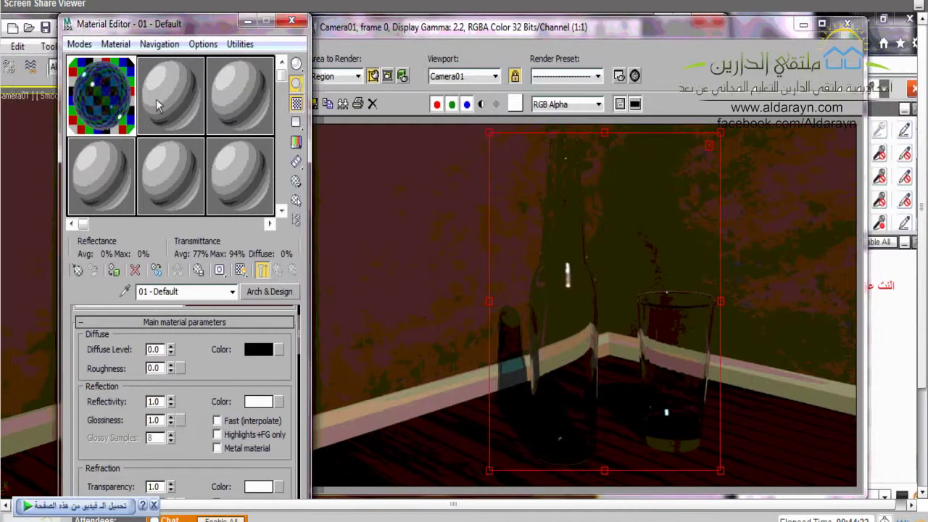
- Clone the rendered frame and move the copy aside to keep it for comparison
click(290, 293)
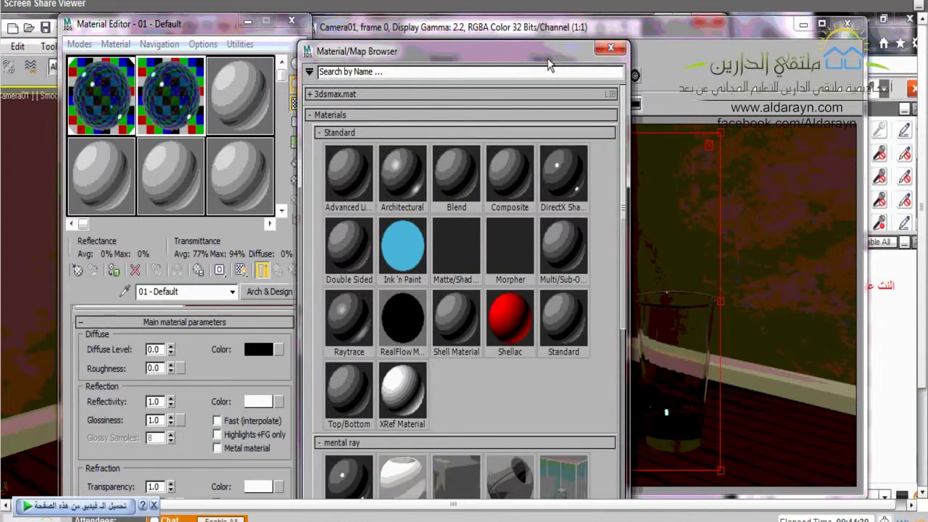
key(Escape)
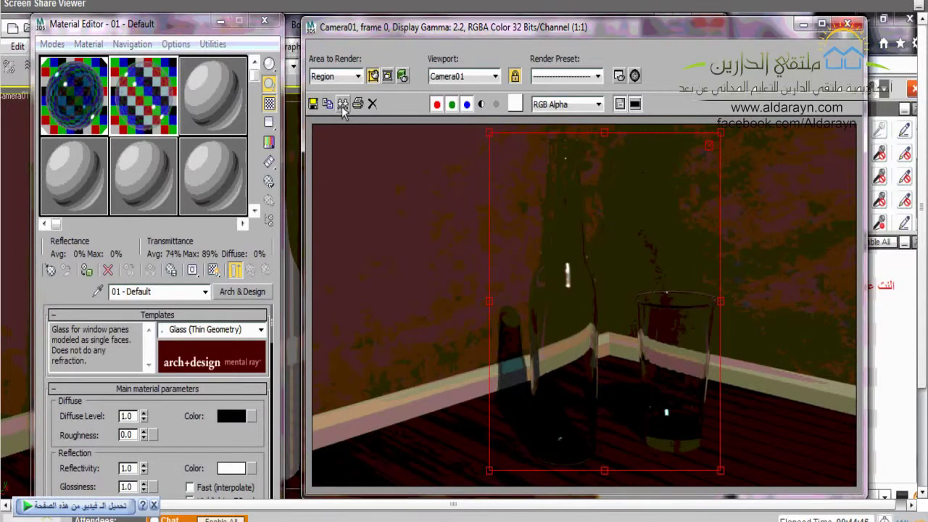
click(342, 104)
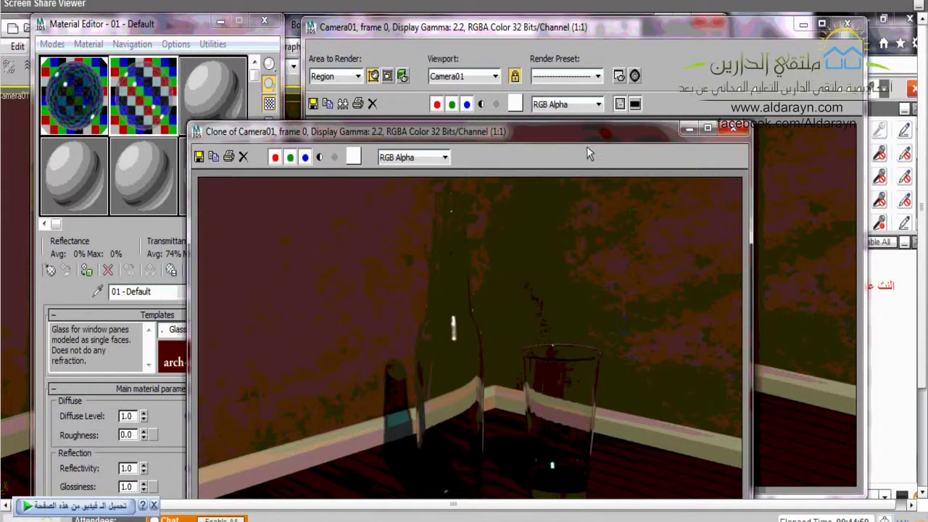
mouse_move(586, 134)
mouse_down()
mouse_move(593, 158)
mouse_move(420, 118)
mouse_up()
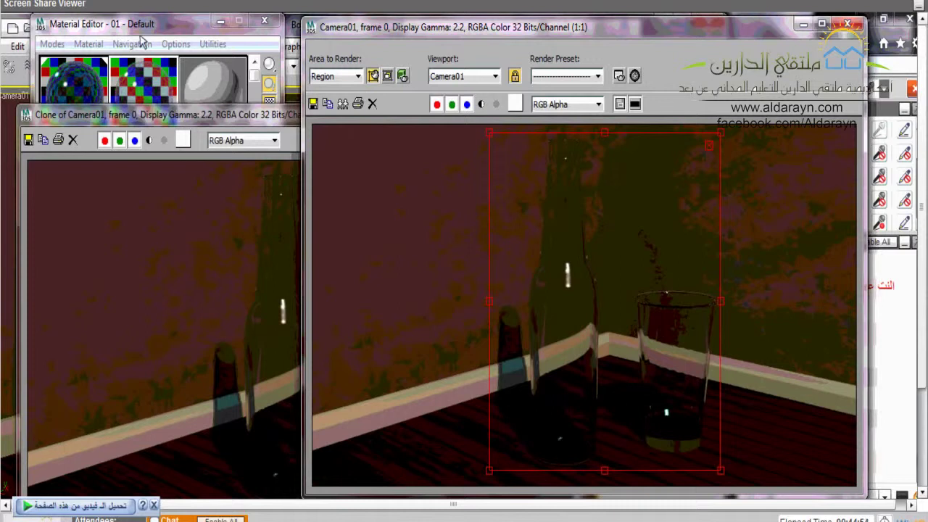
- Apply the Glass (Thin Geometry) template to the first Arch & Design material and render the region around the bottle and glass
key(m)
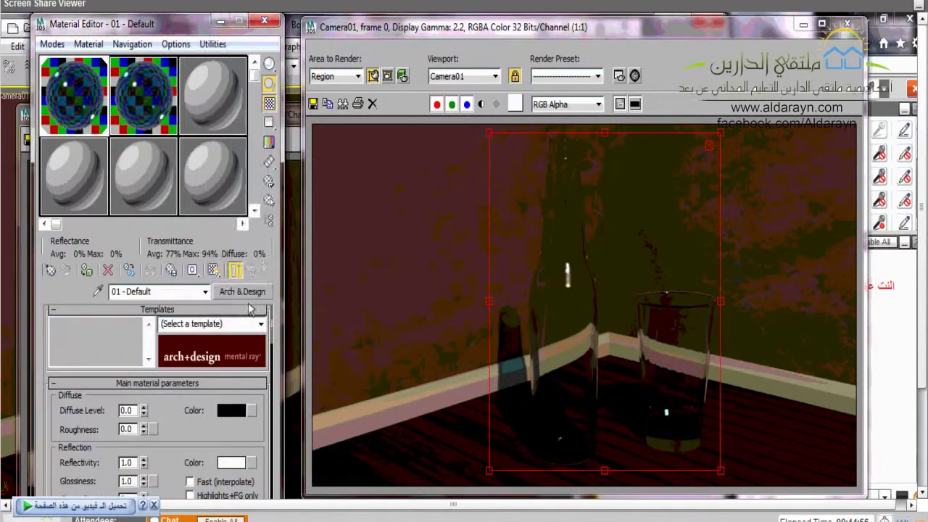
click(246, 324)
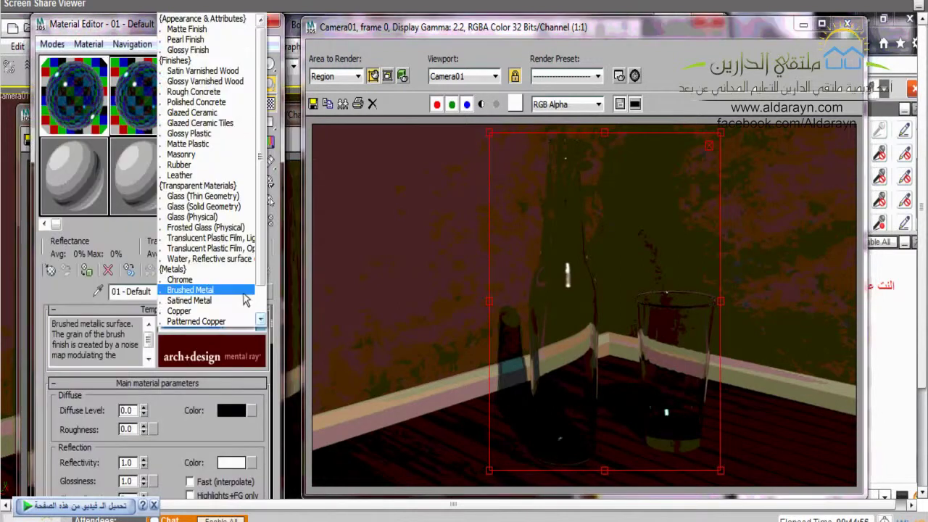
click(225, 197)
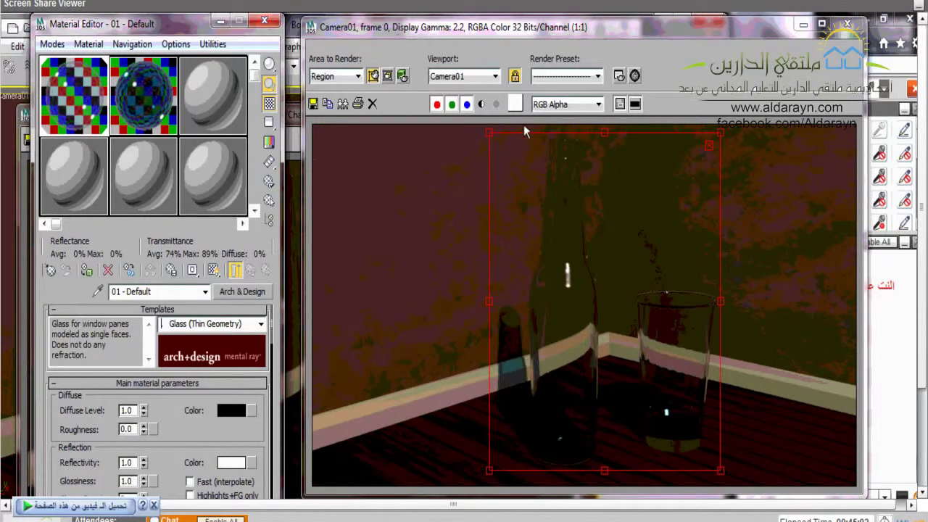
key(shift+q)
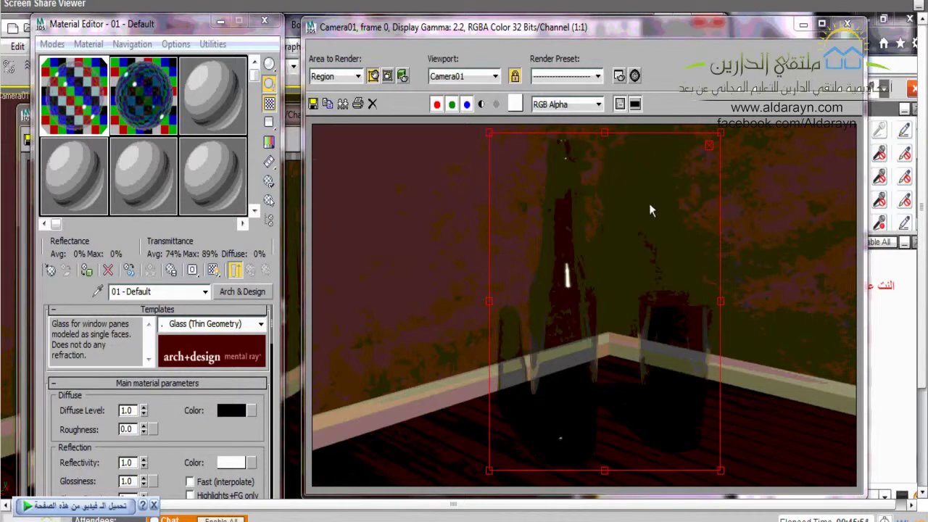
- Compare the thin-geometry glass render side by side with the cloned earlier render
click(342, 103)
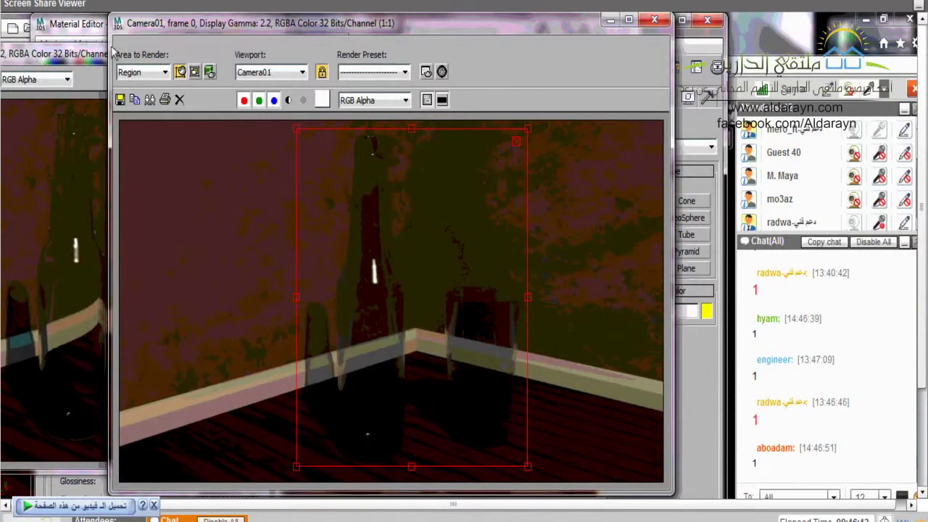
drag(340, 26, 330, 28)
click(35, 58)
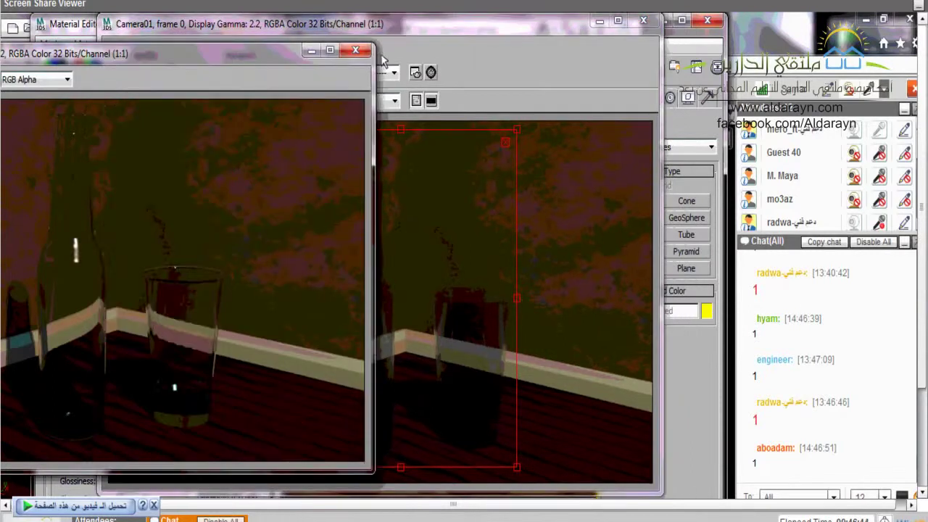
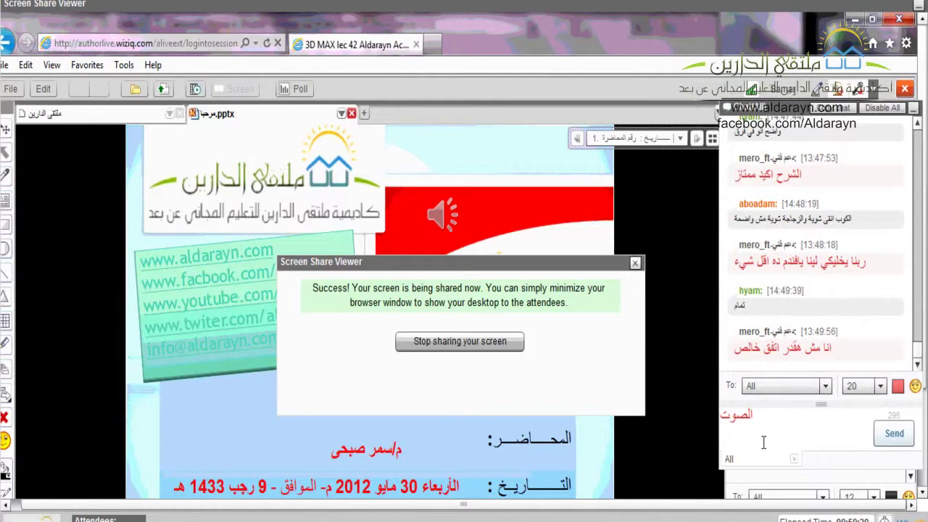
- Send the drafted chat message "الصوت", change the keyboard language to Arabic, and switch to 3ds Max with Bottle and Glass.max
key(Return)
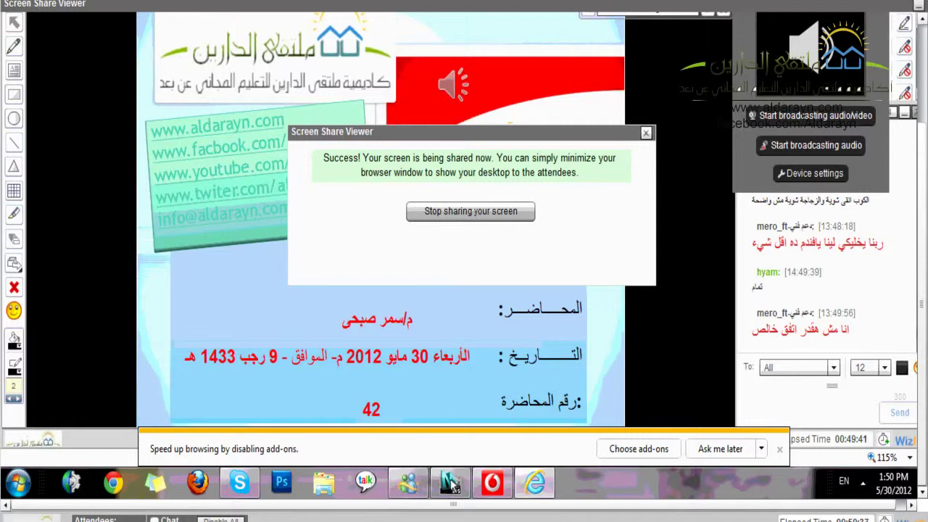
key(alt+shift)
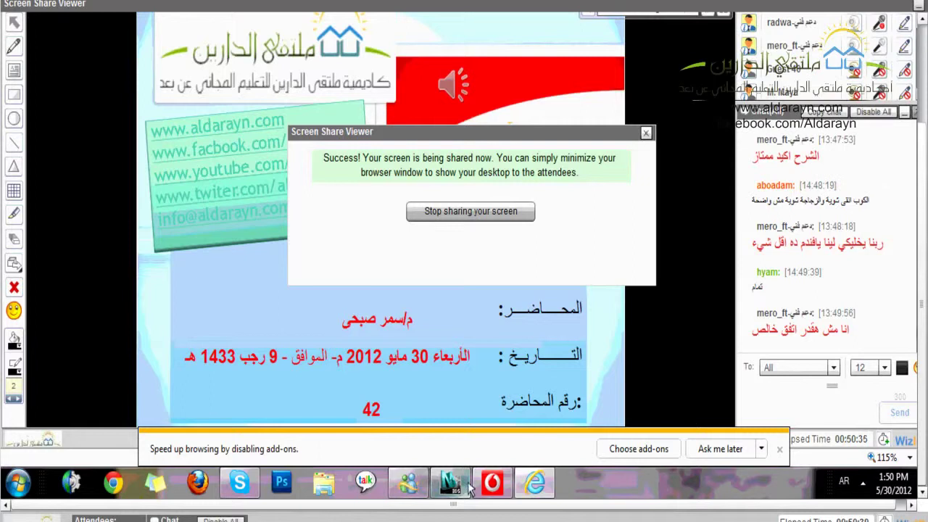
mouse_move(462, 490)
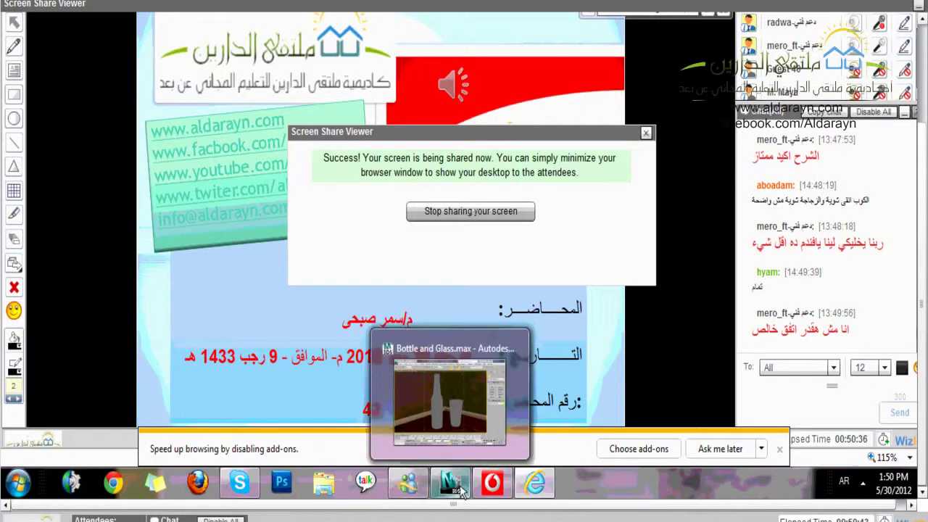
click(457, 484)
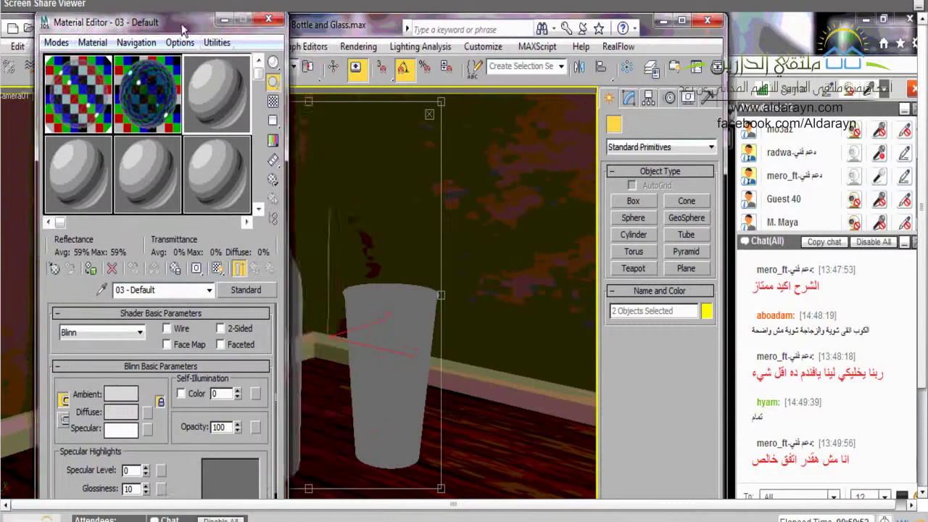
- Change the 03 - Default material's type from Standard to Autodesk Glazing
click(258, 58)
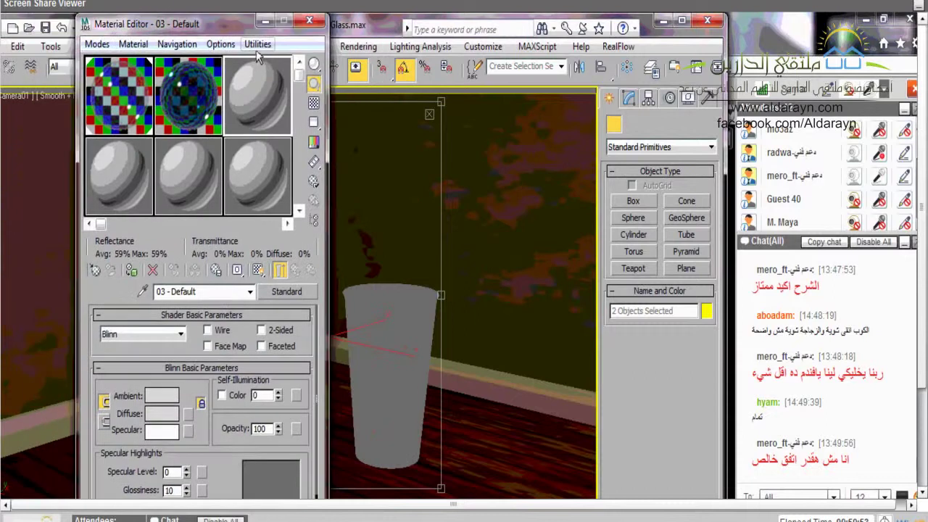
click(290, 293)
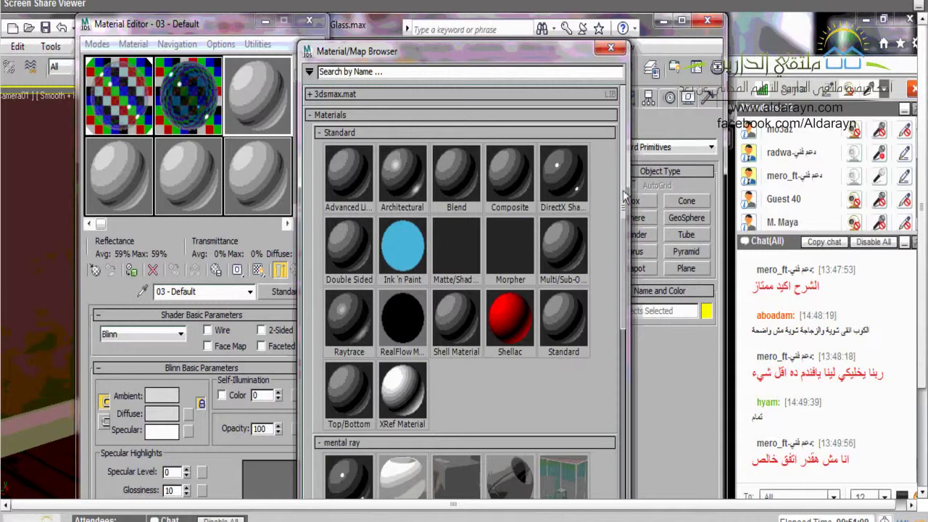
scroll(625, 206, down, 2)
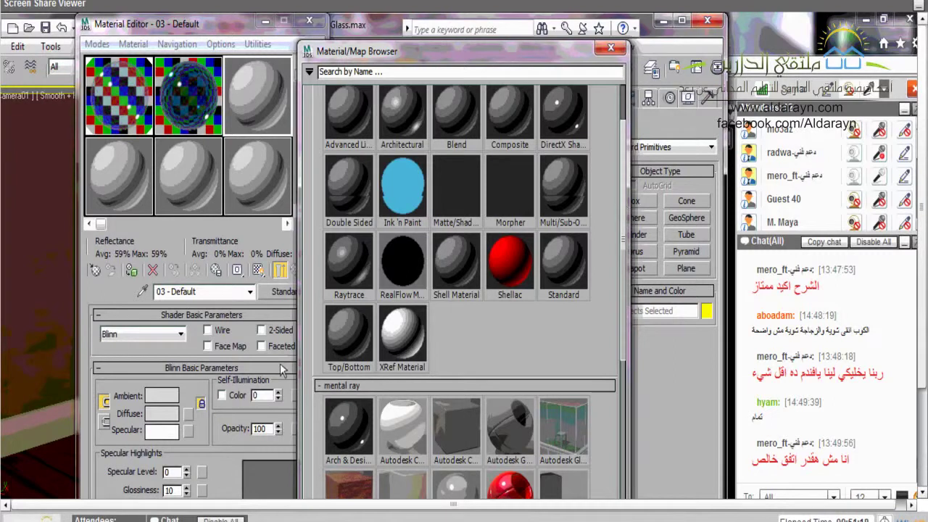
scroll(569, 290, down, 3)
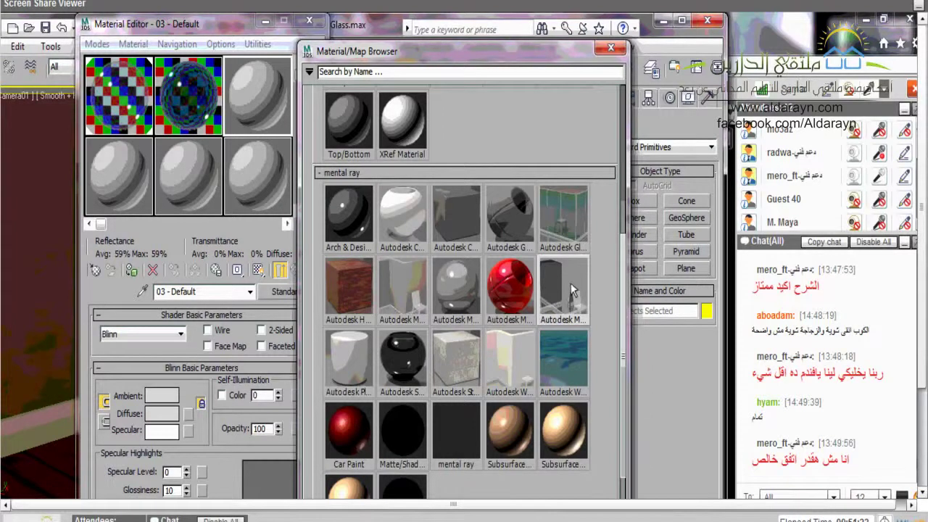
double_click(571, 283)
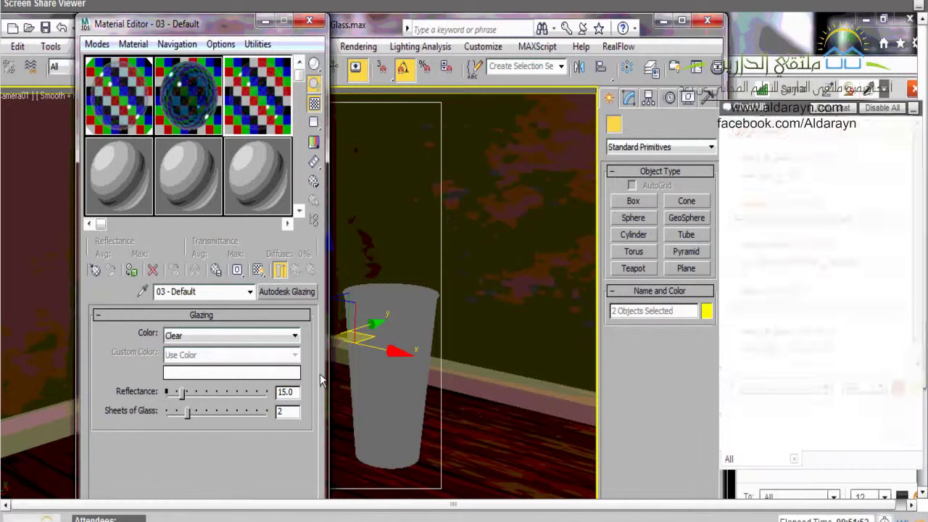
- Send the chat message "الصوت بيقطع" to all attendees and move the chat window slightly aside
text(الصوت بيقطع)
key(Return)
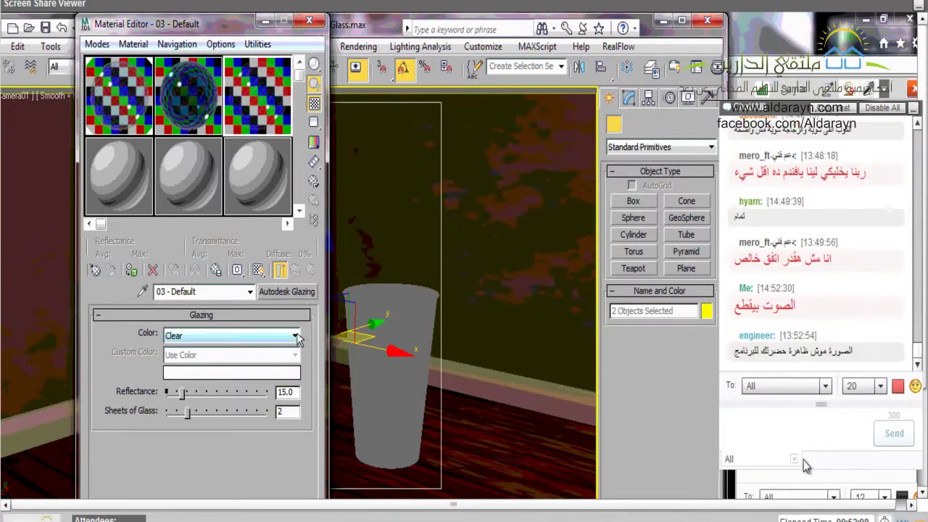
drag(783, 114, 800, 113)
- Render the region around the bottle and glass with the Autodesk Glazing material, and minimize the chat window
key(shift+q)
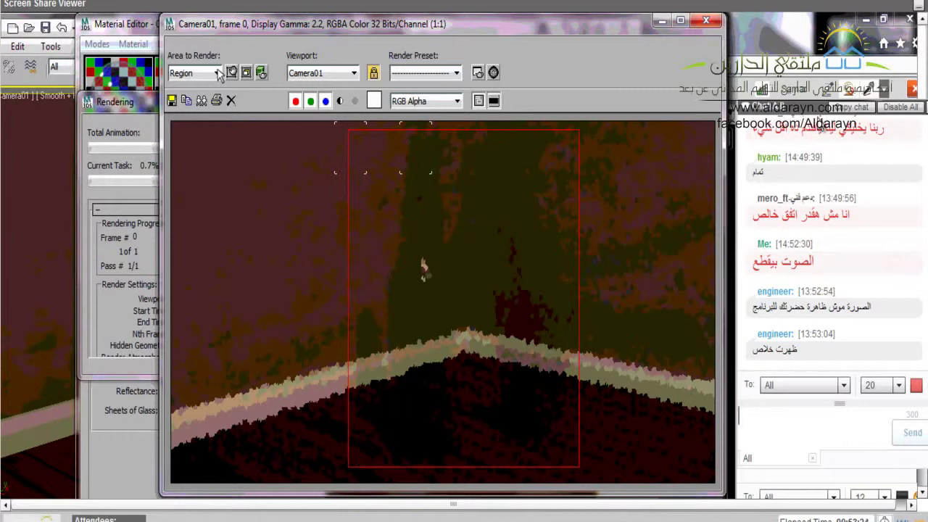
click(821, 120)
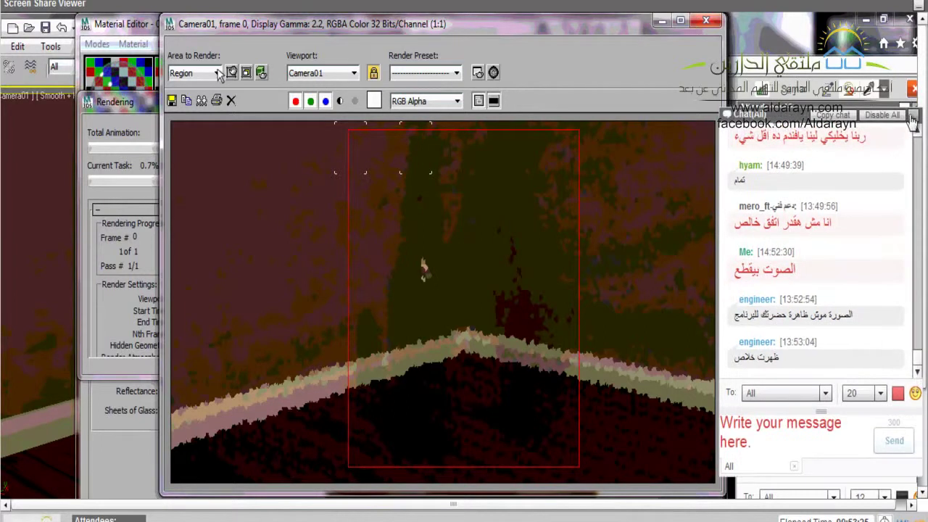
click(913, 114)
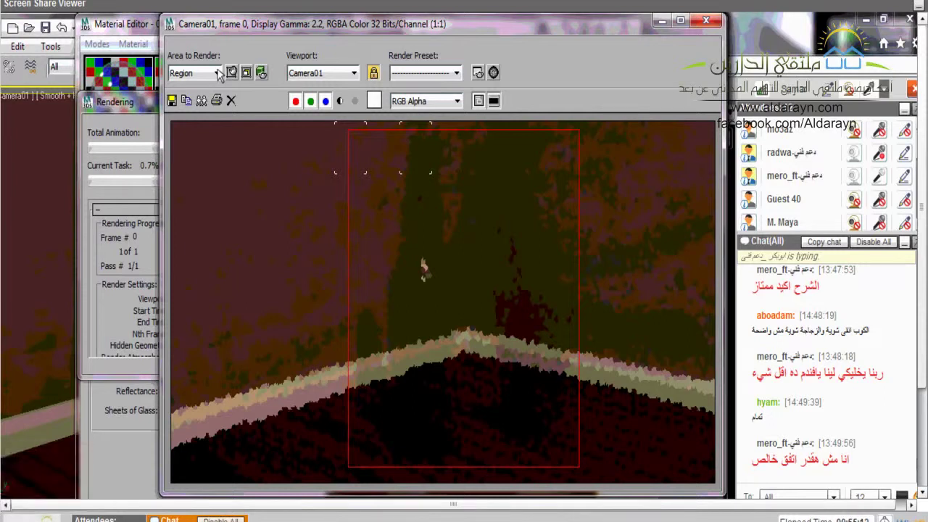
click(171, 519)
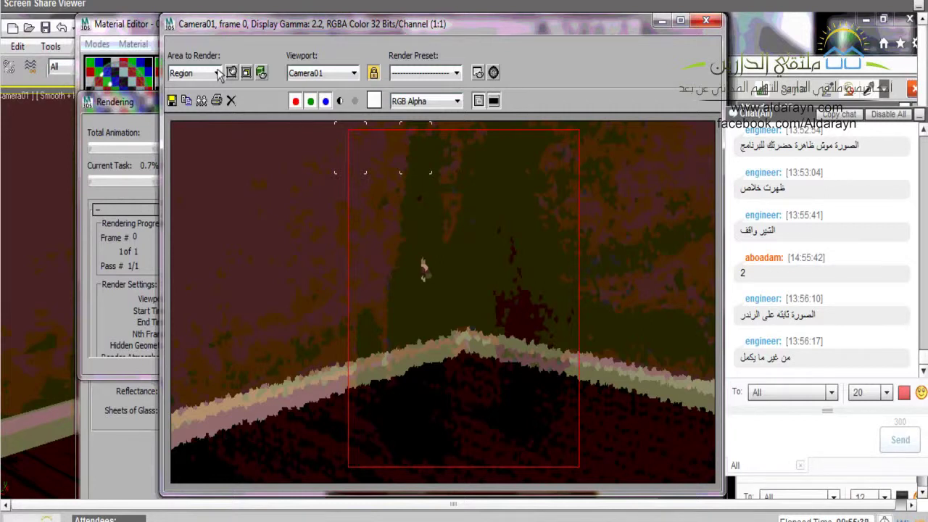
click(912, 86)
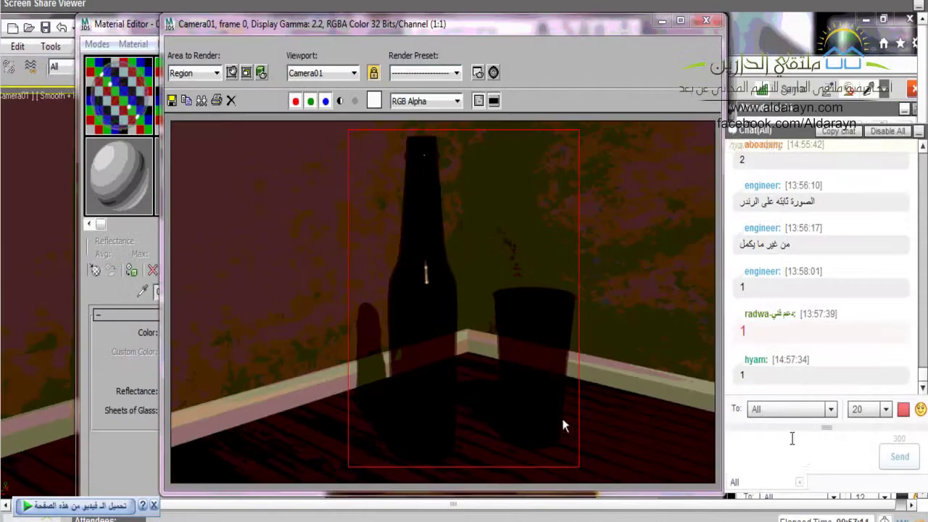
text(1)
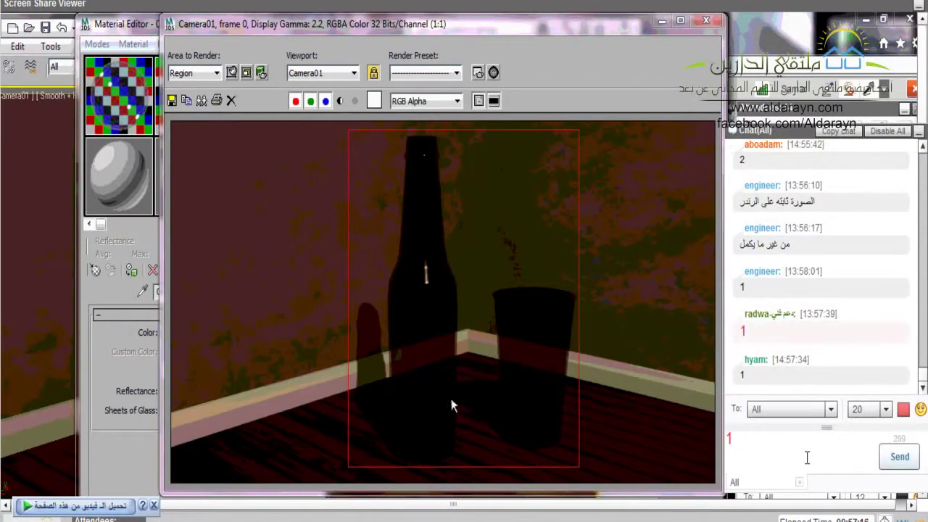
key(BackSpace)
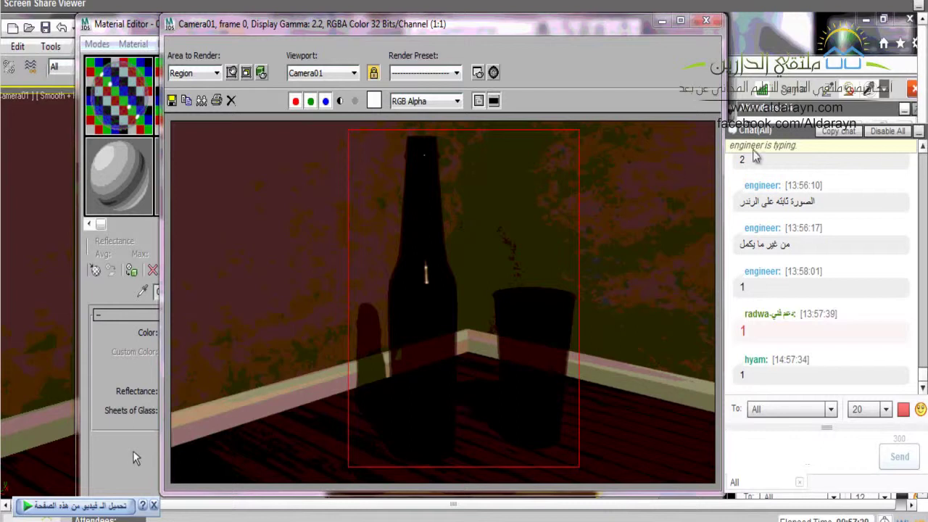
click(919, 132)
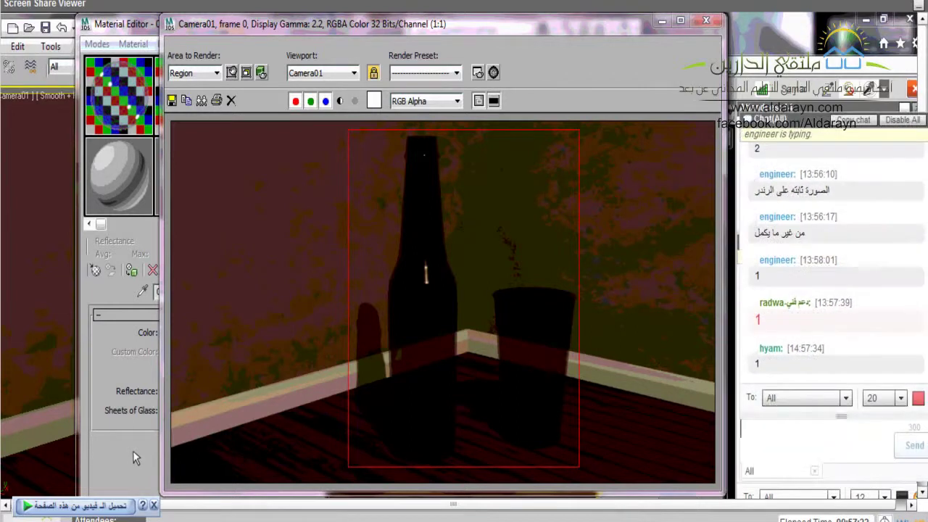
- Select the unused 04 - Default material in the Material Editor and make it 2-Sided
click(133, 450)
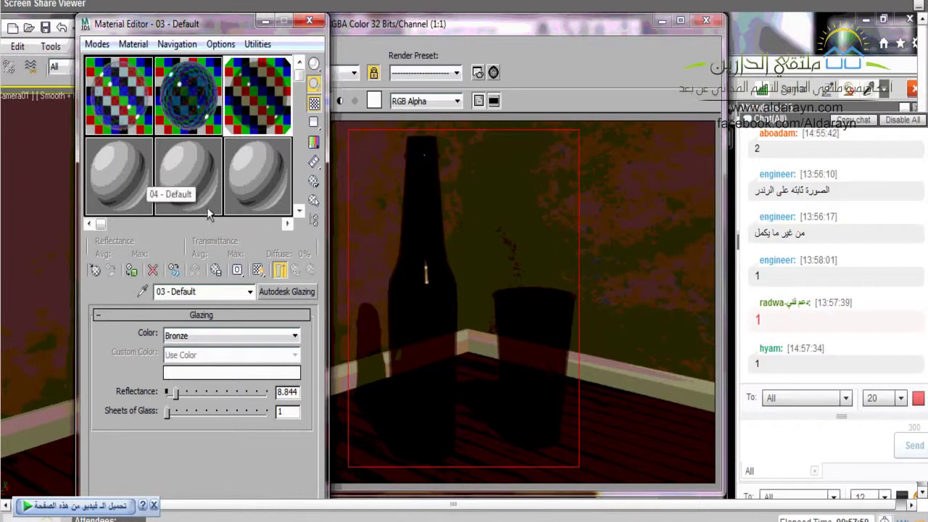
click(126, 186)
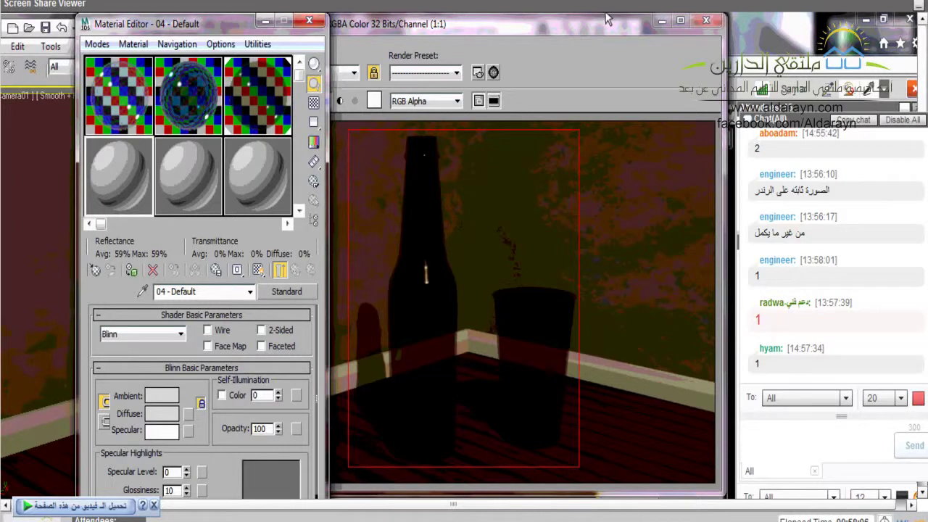
click(774, 435)
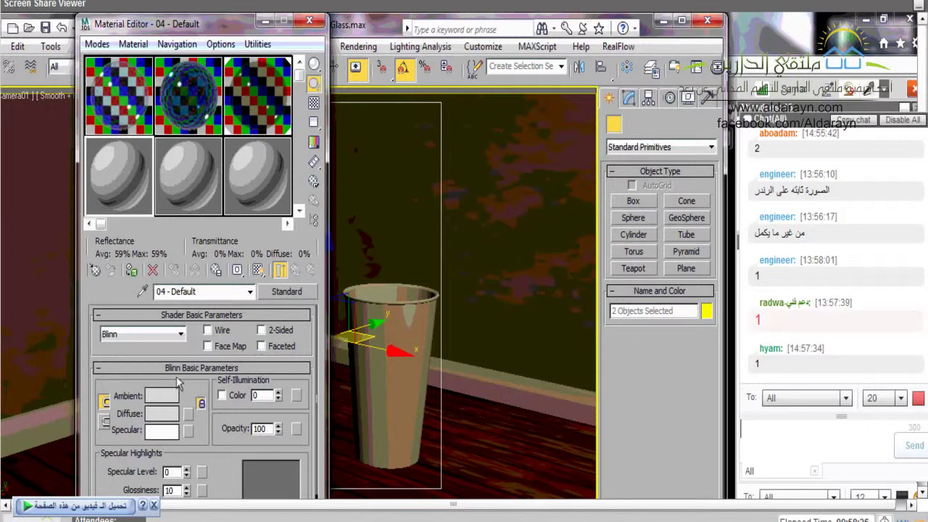
click(280, 330)
click(154, 506)
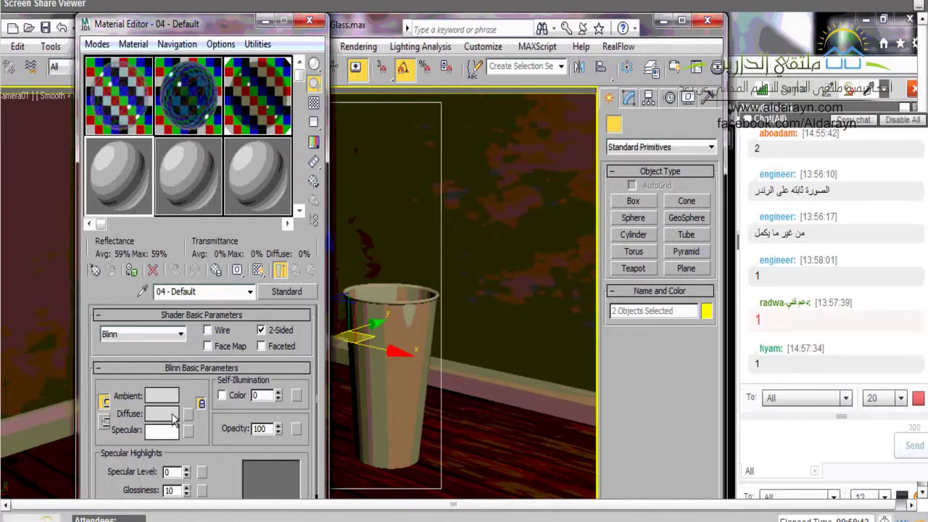
- Set the 04 - Default material's diffuse color to black and its opacity to 55
click(173, 418)
drag(401, 160, 398, 114)
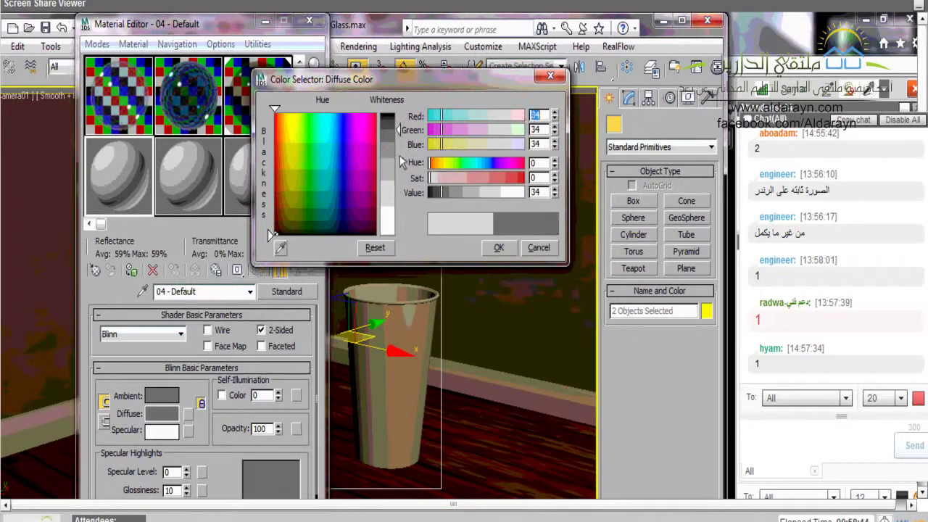
click(499, 249)
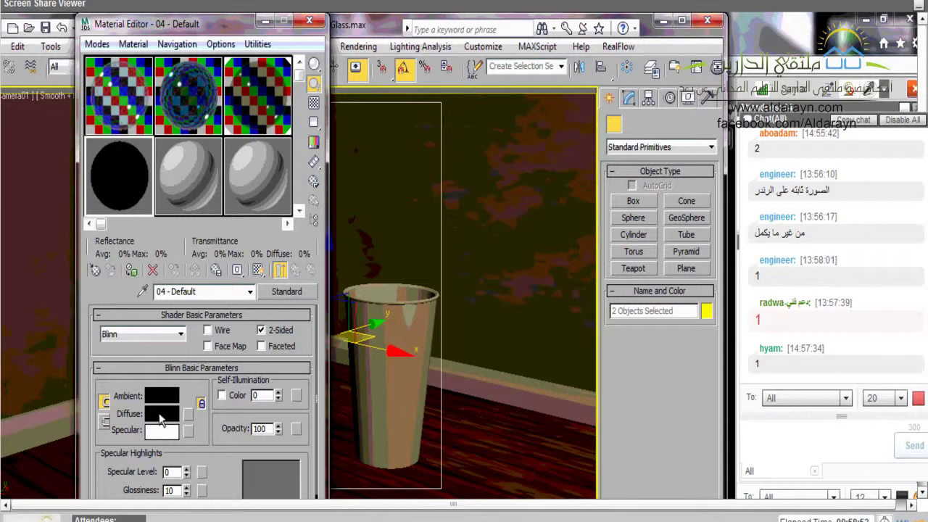
double_click(259, 428)
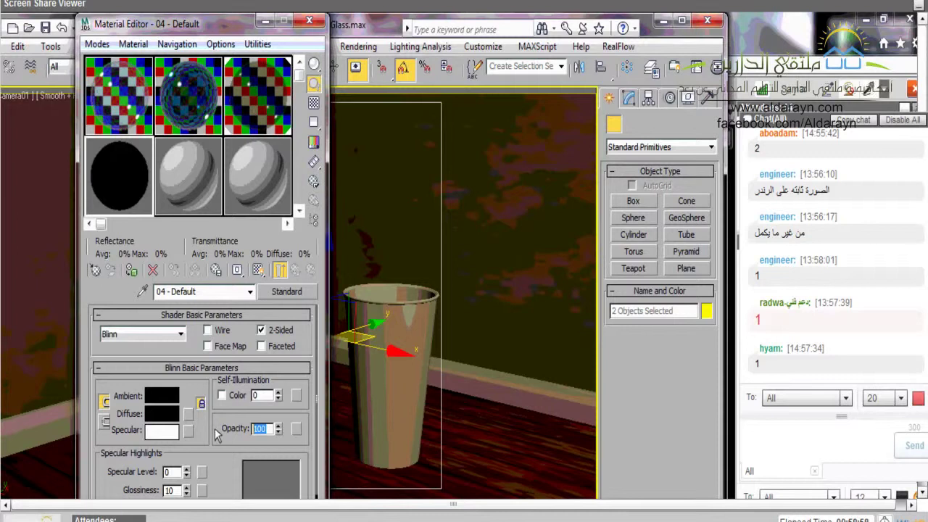
text(55)
key(Return)
- Set the material's specular level to 90 and its glossiness to 75
scroll(229, 421, down, 3)
scroll(229, 417, down, 1)
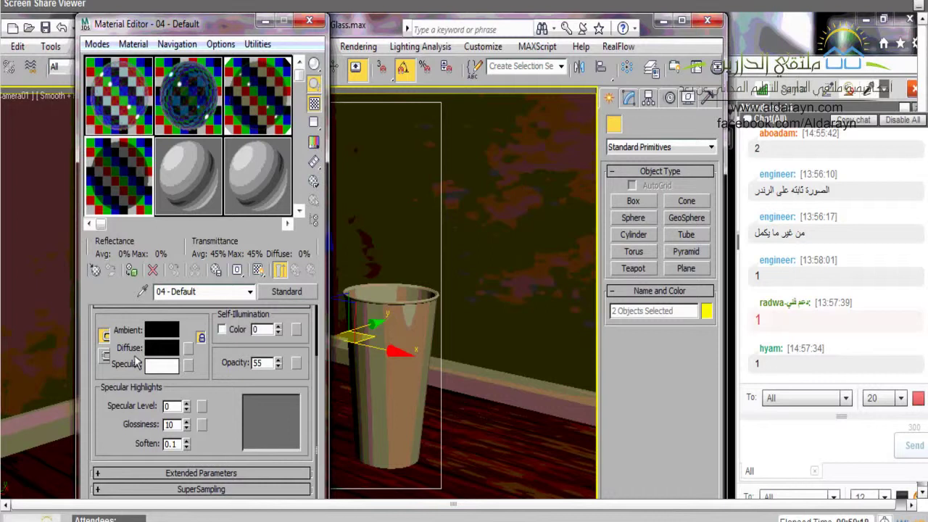
drag(180, 409, 164, 410)
text(90)
key(Tab)
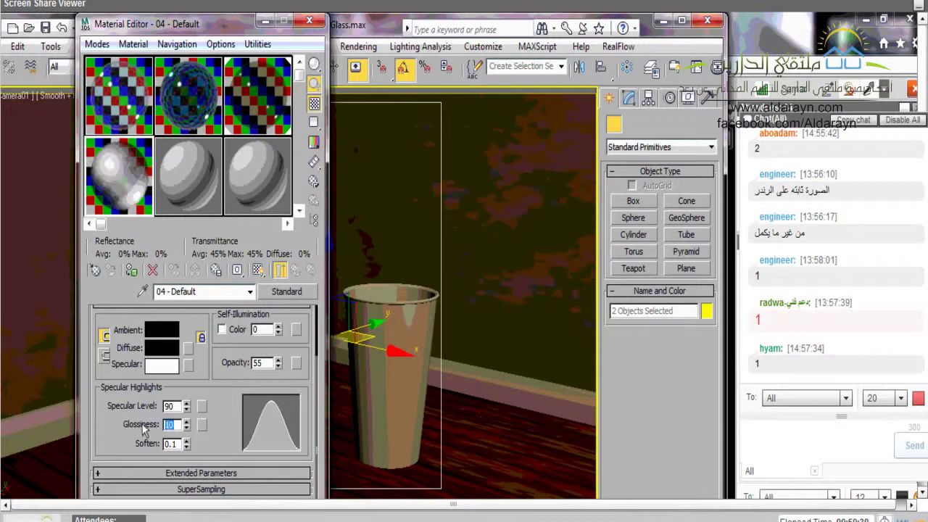
text(75)
key(Return)
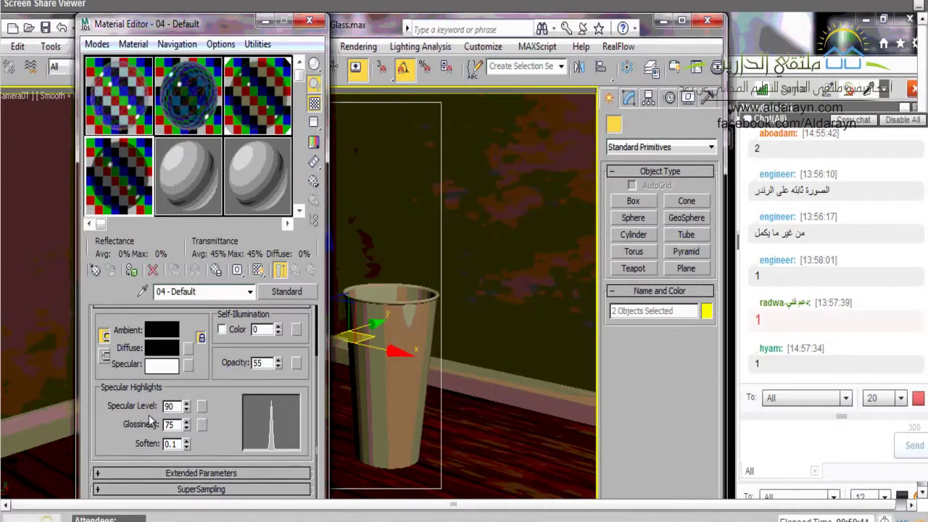
- Set the advanced transparency falloff amount to 95 in the material's extended parameters
scroll(151, 420, up, 3)
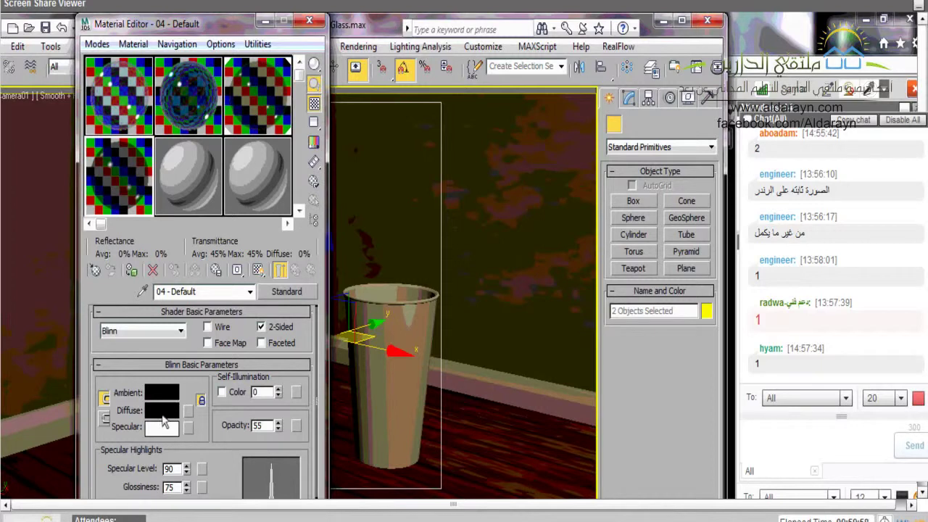
scroll(150, 434, down, 3)
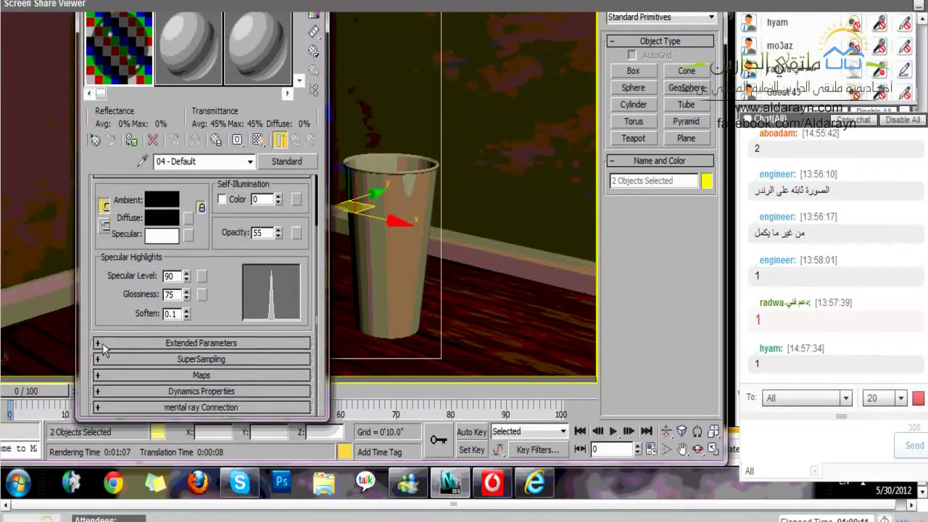
click(168, 473)
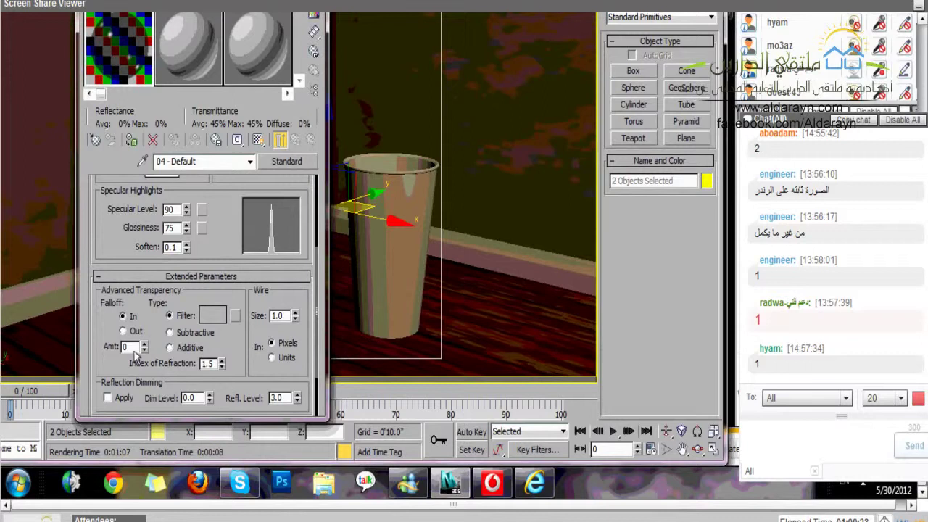
double_click(125, 347)
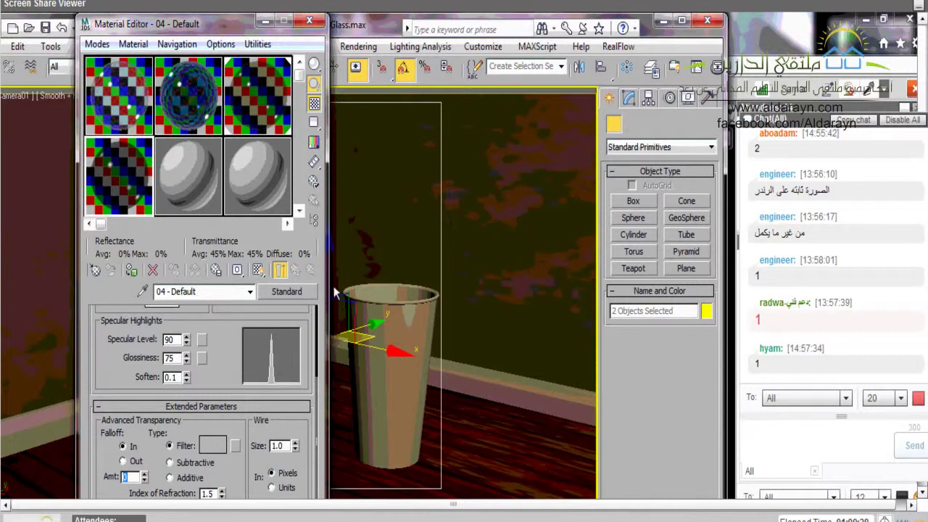
text(95)
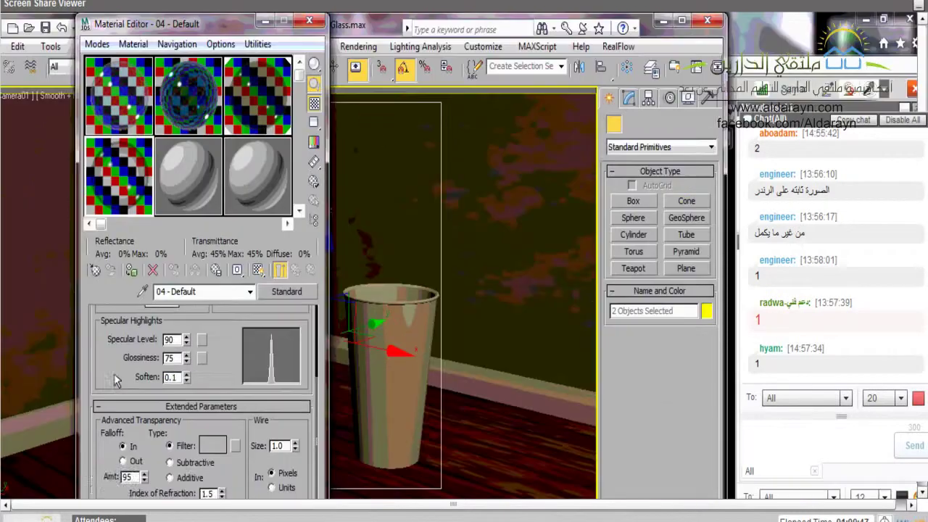
- Add a Raytrace map to the material's Reflection channel and set the reflection amount to 2
scroll(118, 420, down, 3)
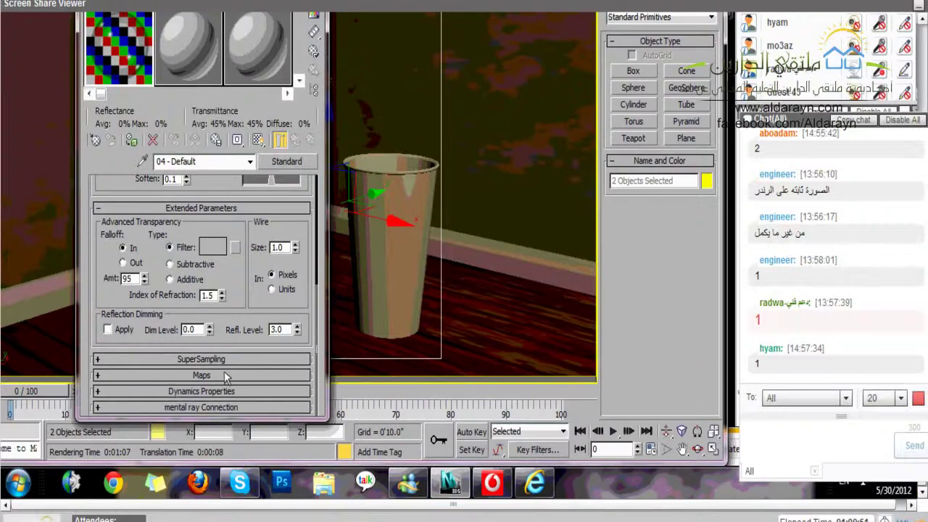
click(105, 376)
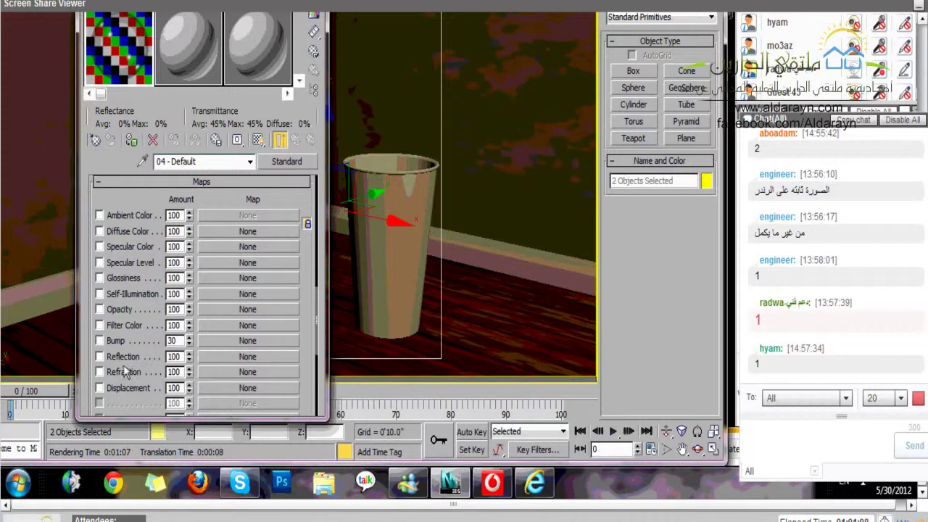
click(247, 371)
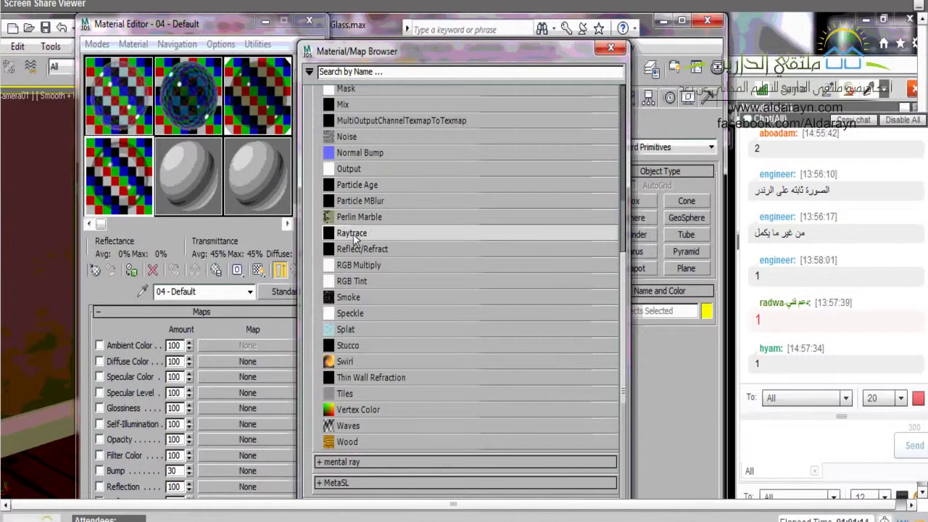
double_click(353, 237)
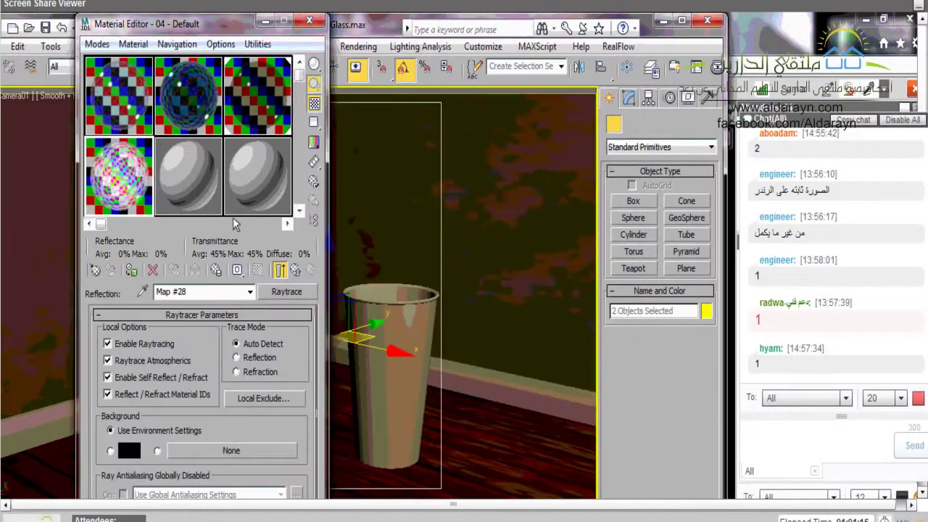
click(294, 270)
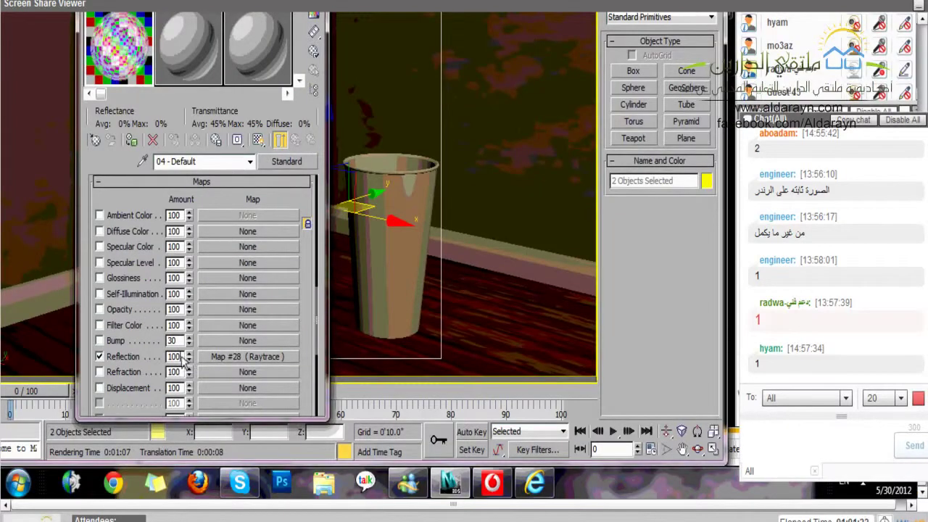
double_click(174, 356)
text(2)
- Add a Reflect/Refract map to the material's Refraction channel and assign the material to the selected bottle and glass
click(130, 371)
click(248, 372)
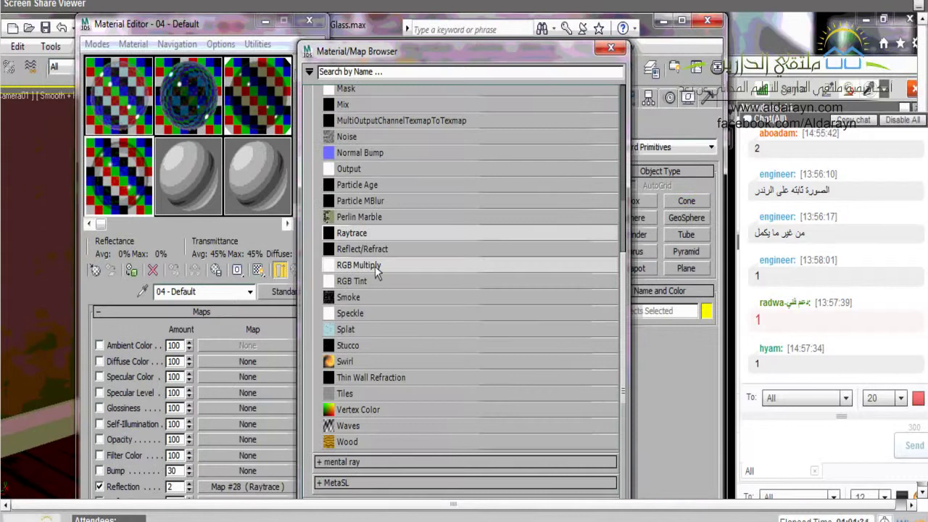
double_click(375, 266)
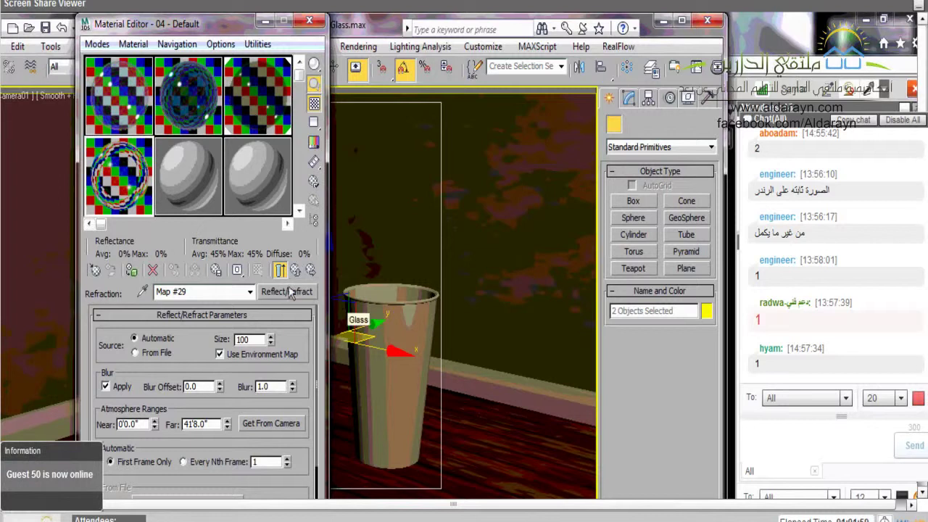
drag(378, 344, 377, 344)
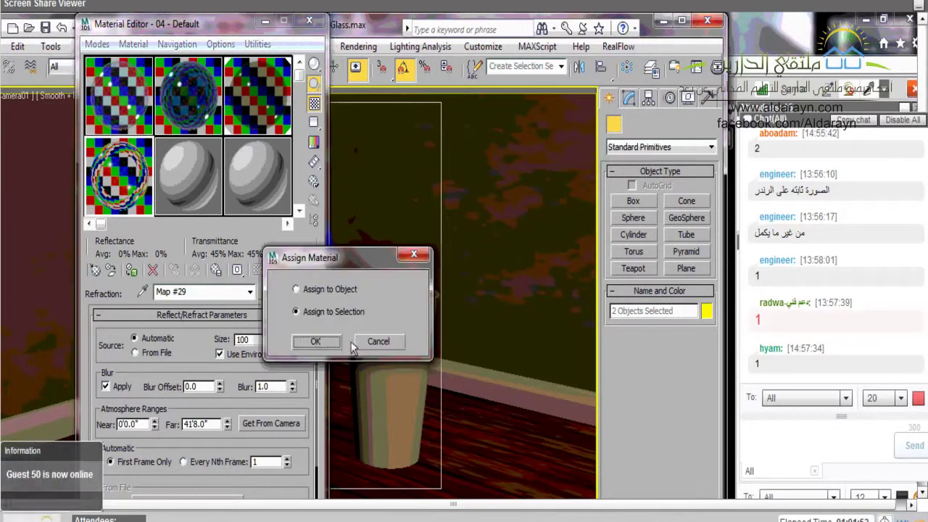
click(314, 341)
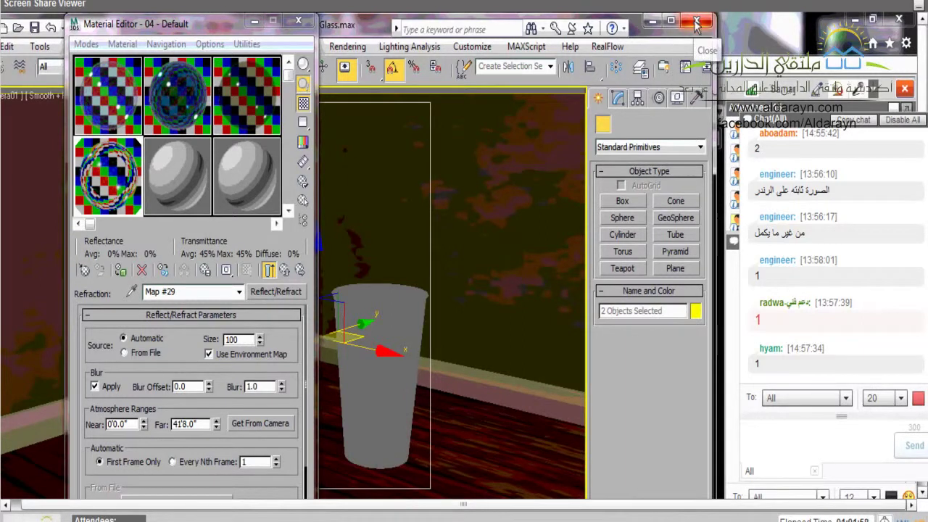
click(686, 70)
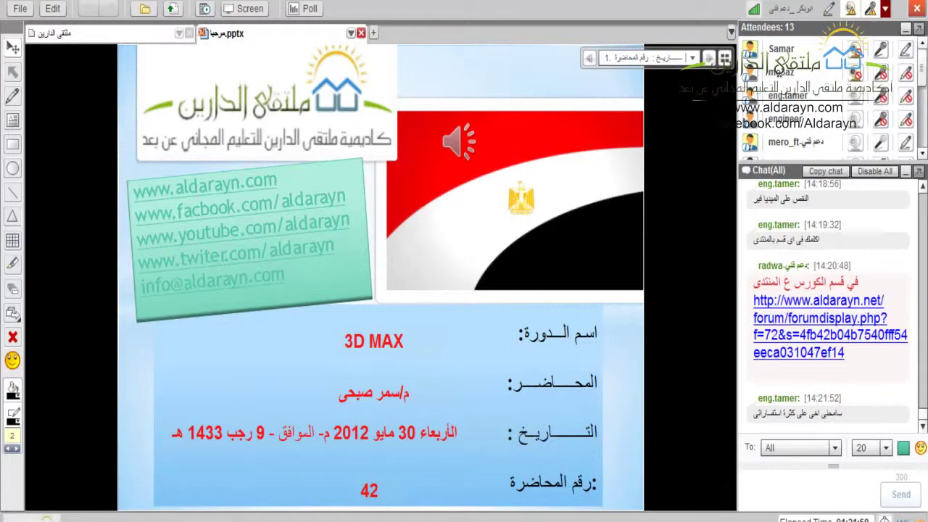
- Send the chat messages "وعليكم السلام" and "ولا يهمك" to all attendees
text(وعليكم ال)
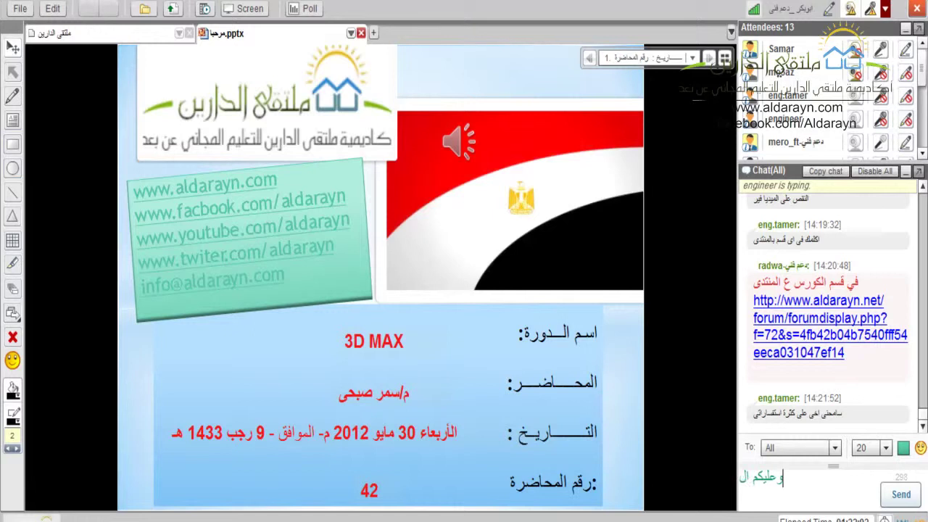
text(سلام)
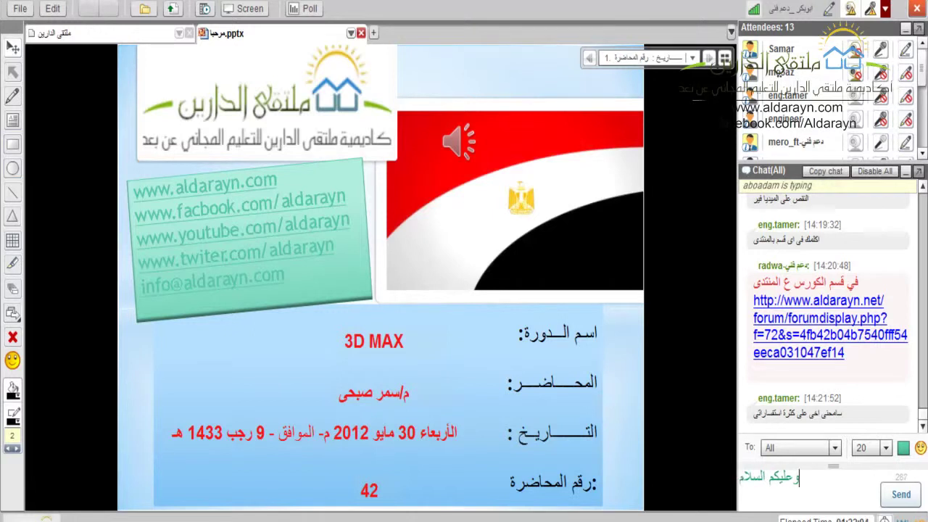
key(Return)
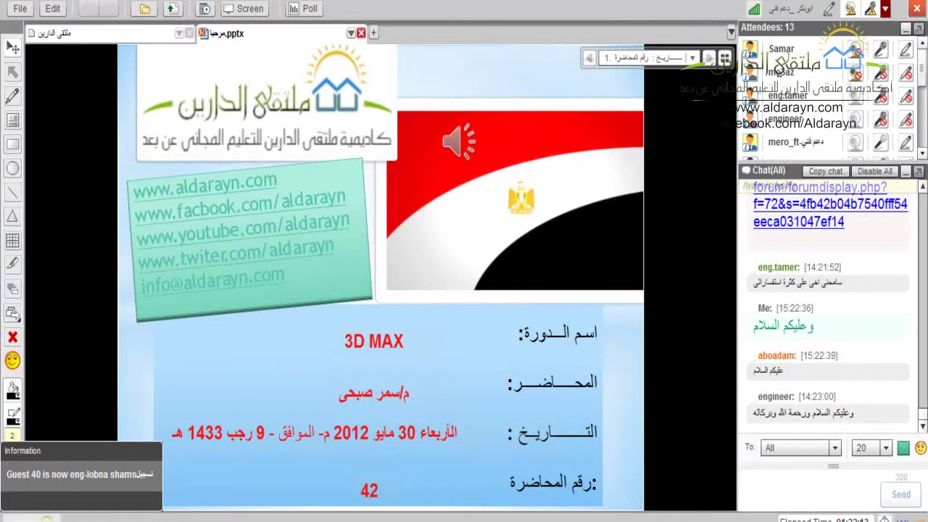
key(Return)
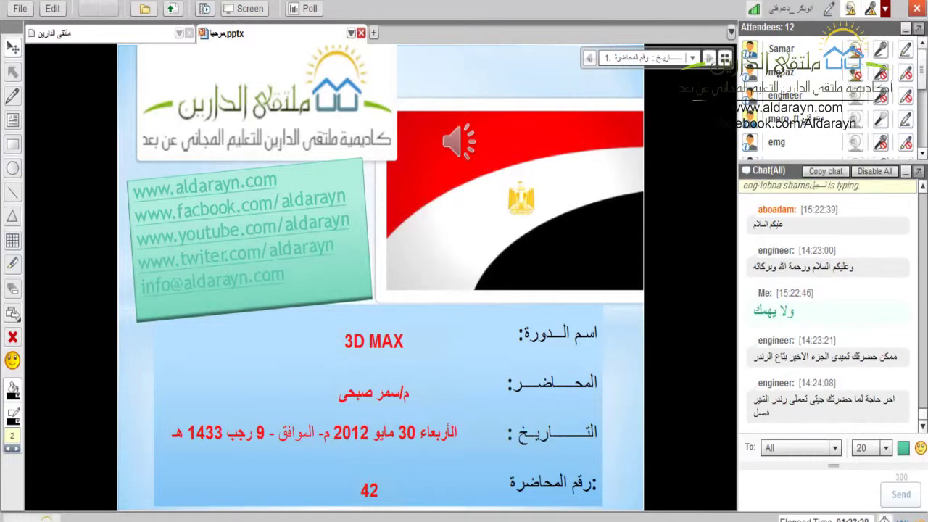
text(اخ)
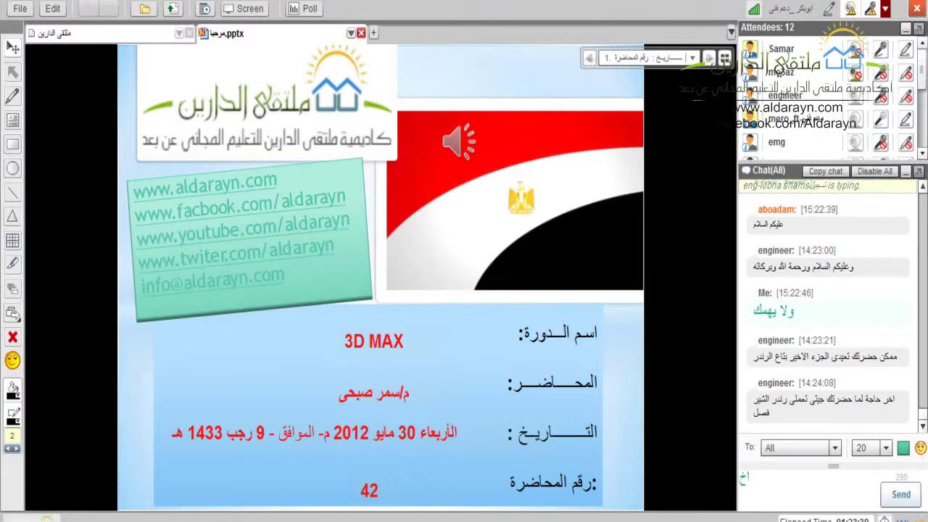
key(BackSpace)
key(BackSpace)
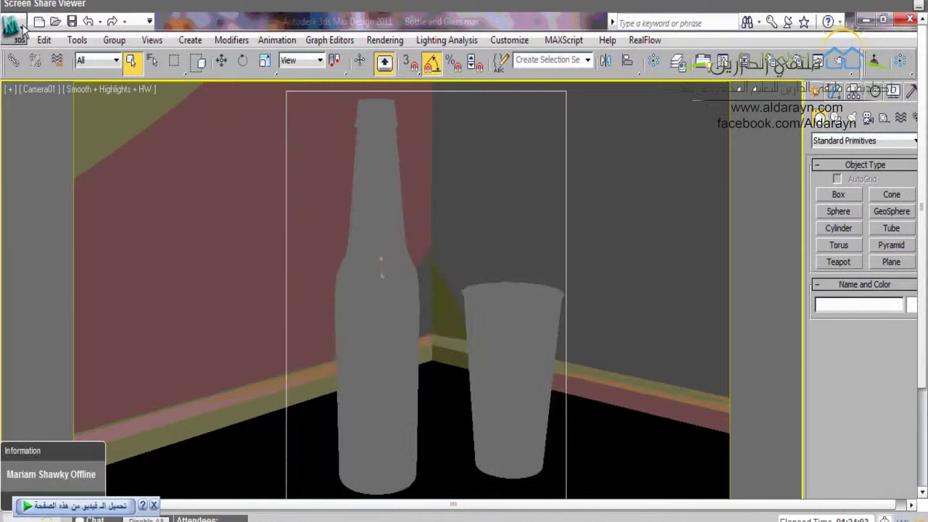
- Switch to 3ds Max with Bottle and Glass.max, restore the window to its smaller size, and open the Material Editor
click(12, 28)
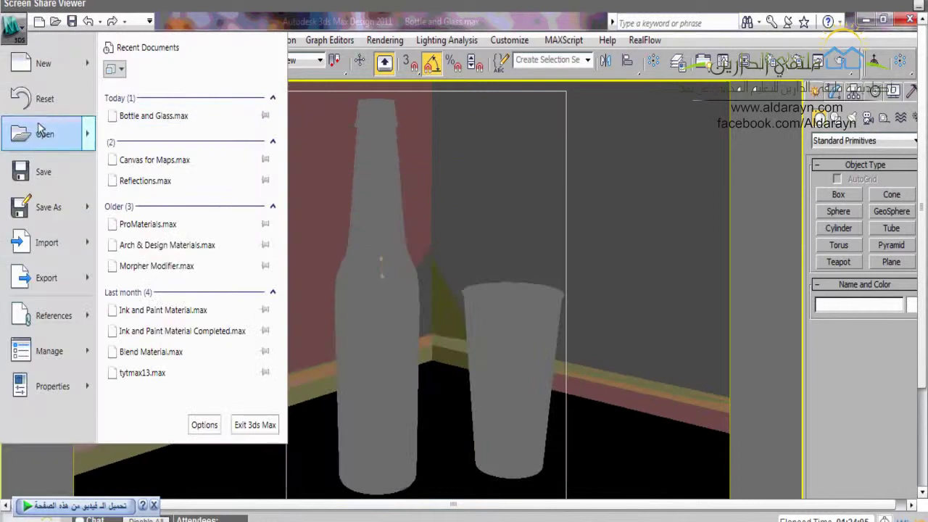
click(72, 100)
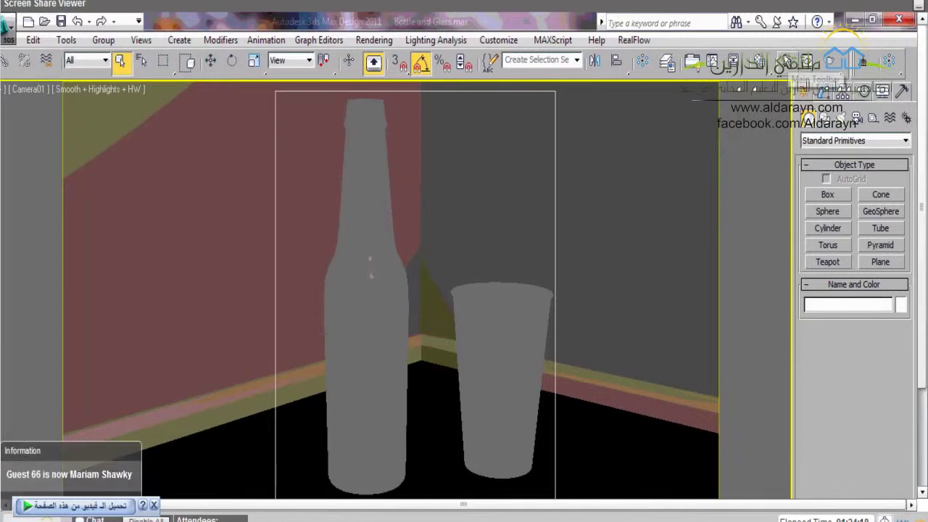
click(872, 20)
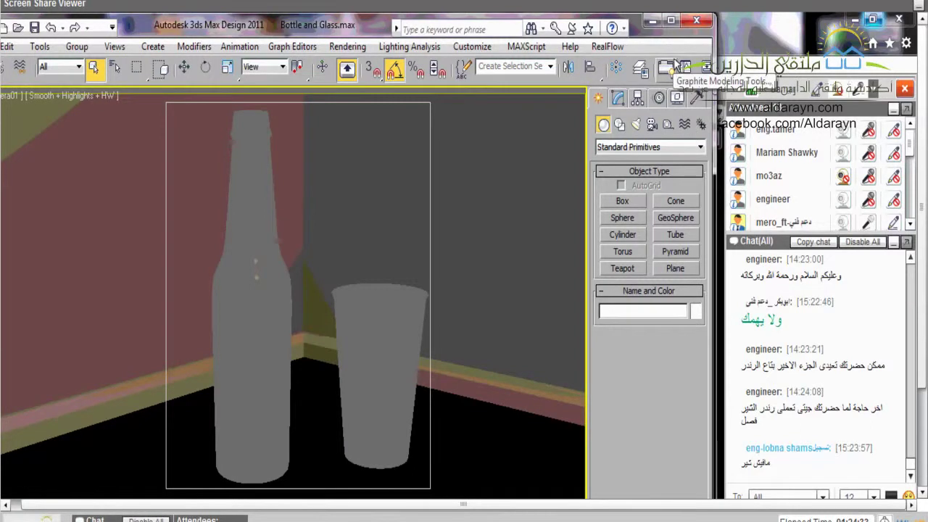
key(m)
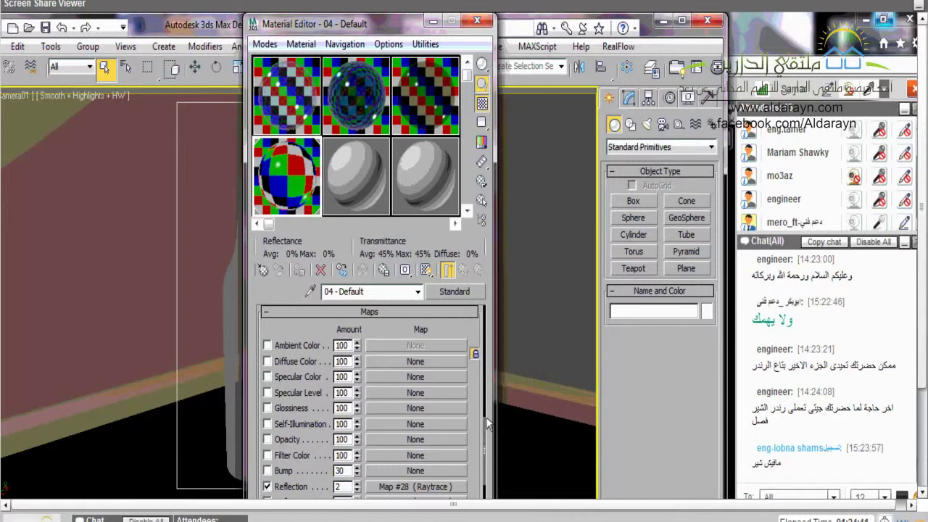
- Review the 04 - Default material's shader, specular, extended transparency and map settings from its basic parameters down to its maps
scroll(488, 424, up, 5)
scroll(435, 337, up, 3)
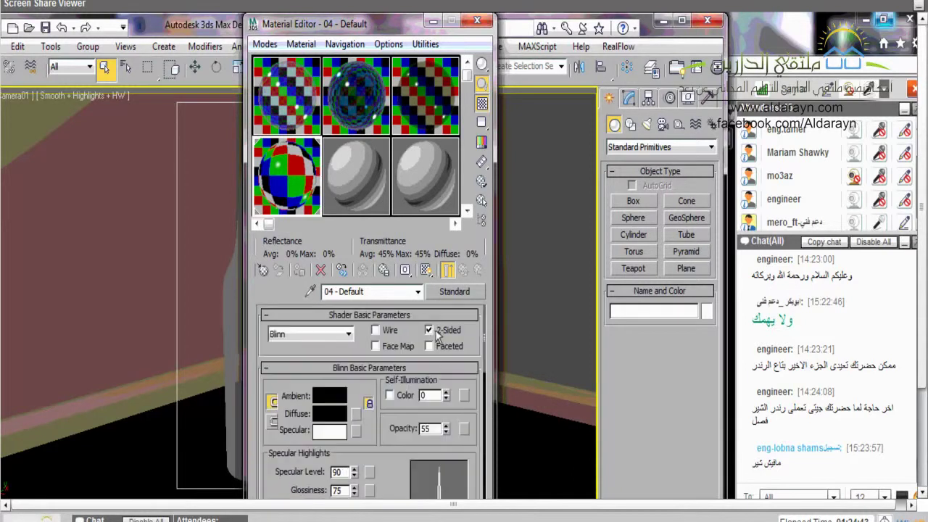
click(429, 330)
scroll(332, 411, down, 4)
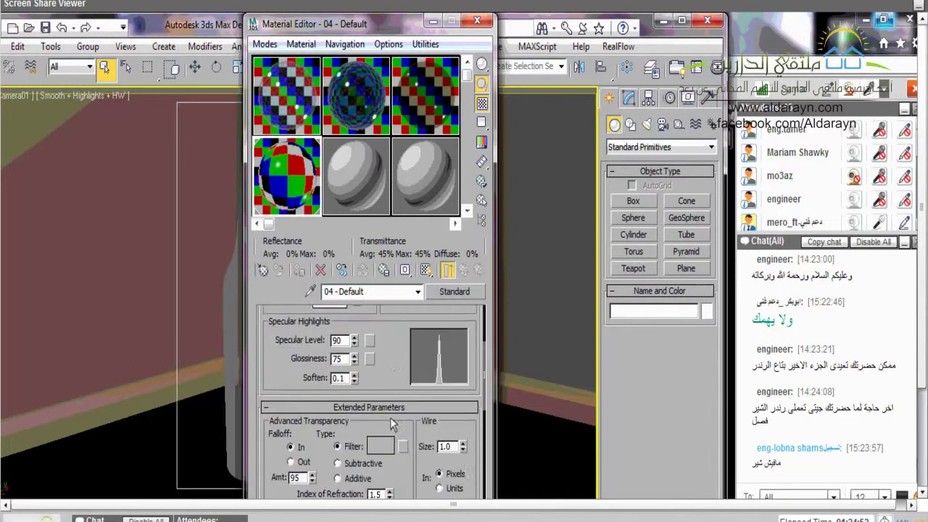
scroll(392, 373, down, 3)
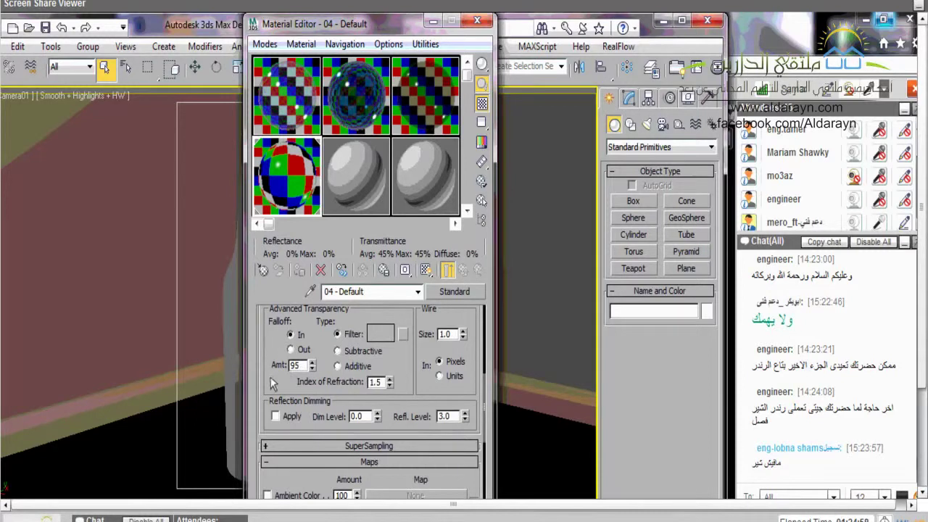
scroll(273, 385, down, 3)
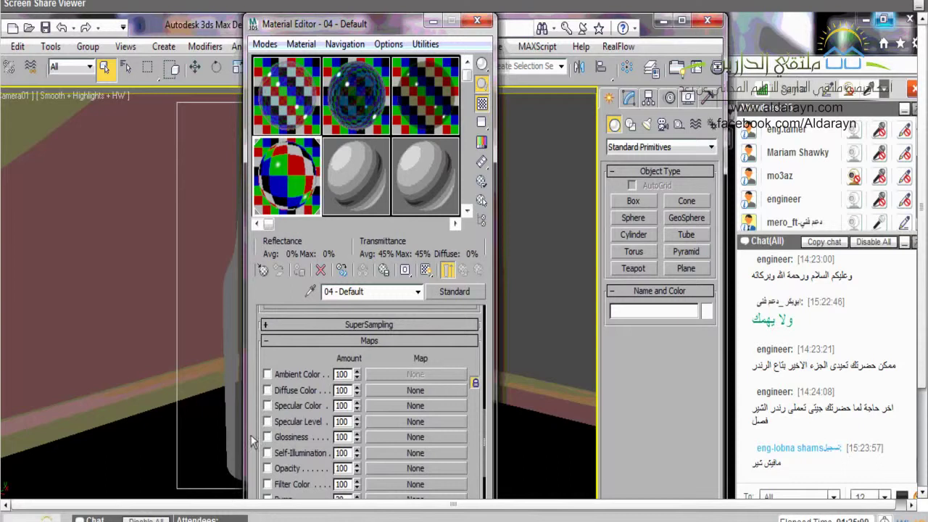
scroll(251, 440, down, 3)
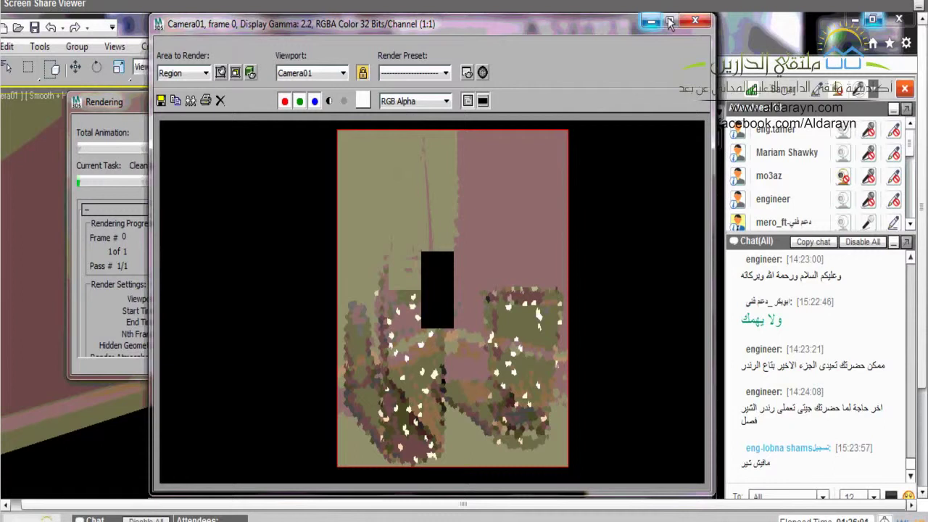
- Put away the rendered image window and maximize the 3ds Max window
click(668, 21)
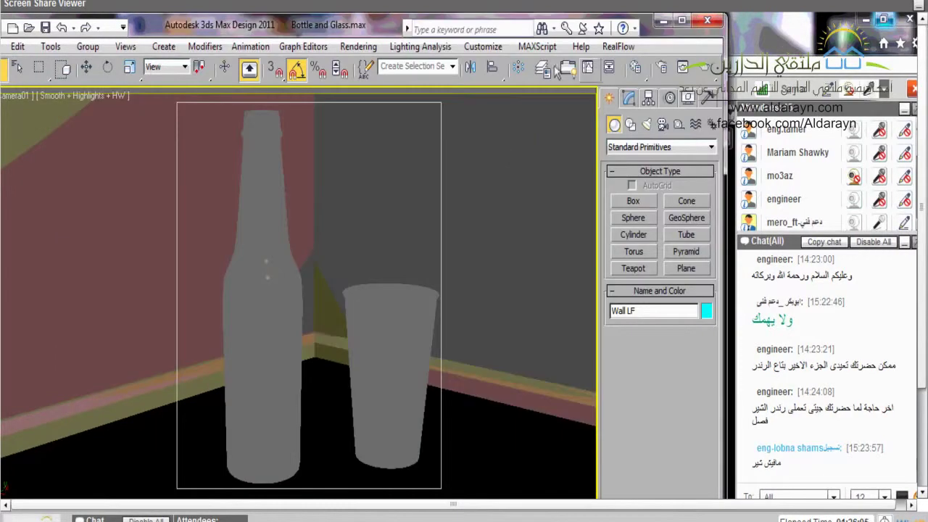
click(673, 23)
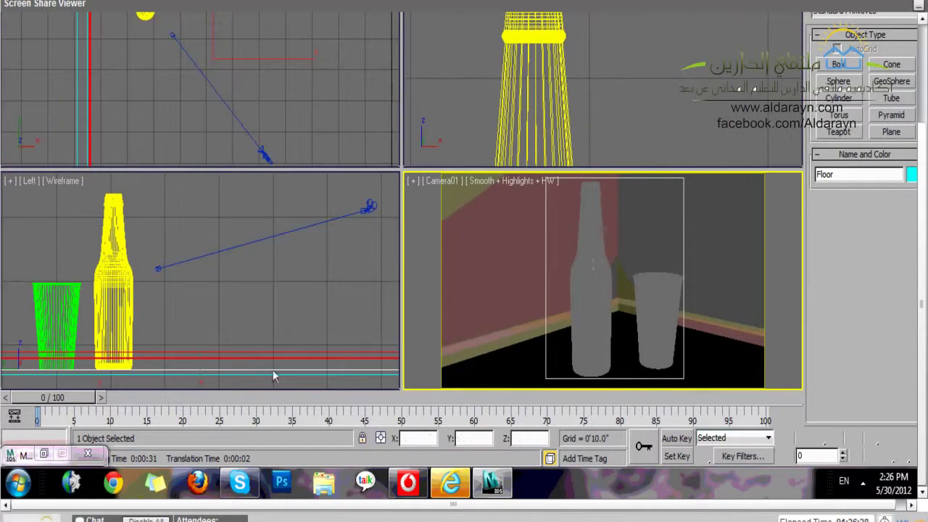
- Select the Wall RT and Wall LF objects together in the Orthographic view
click(372, 361)
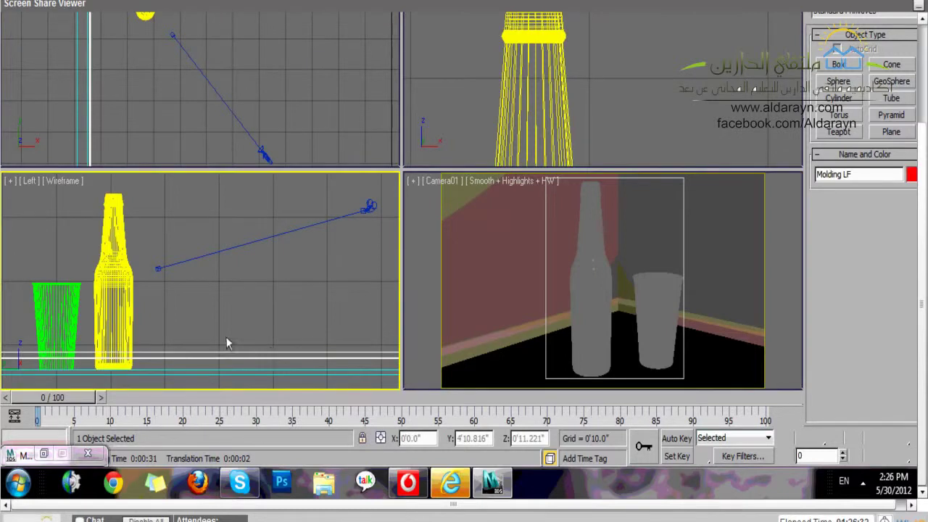
scroll(226, 337, down, 2)
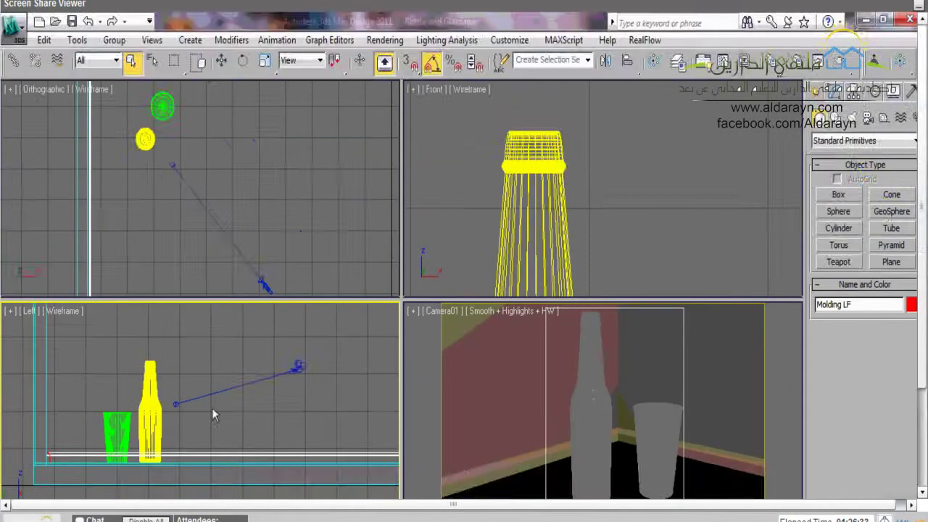
click(204, 338)
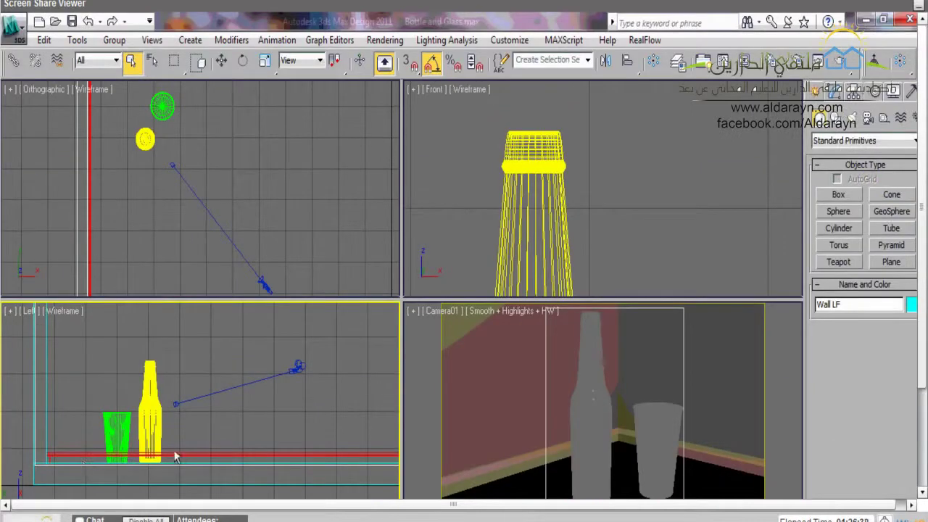
scroll(251, 186, down, 3)
scroll(252, 186, down, 3)
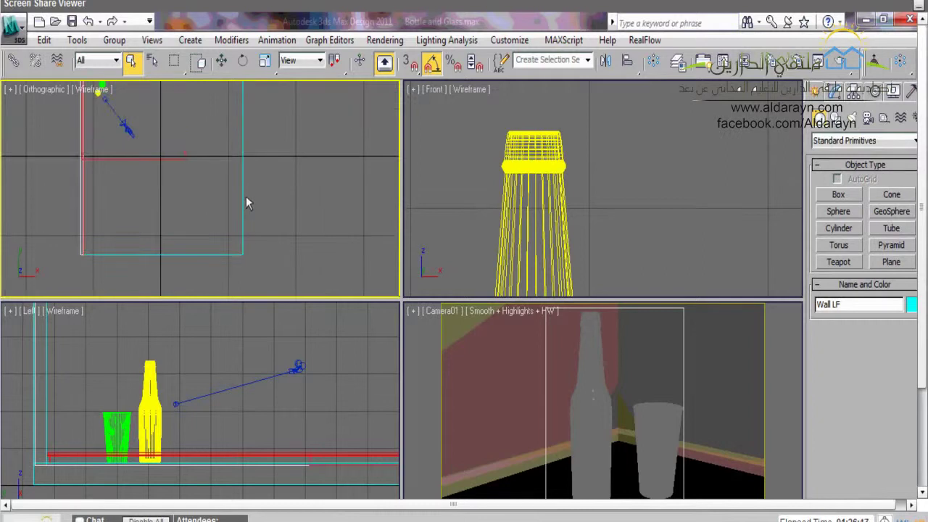
click(19, 365)
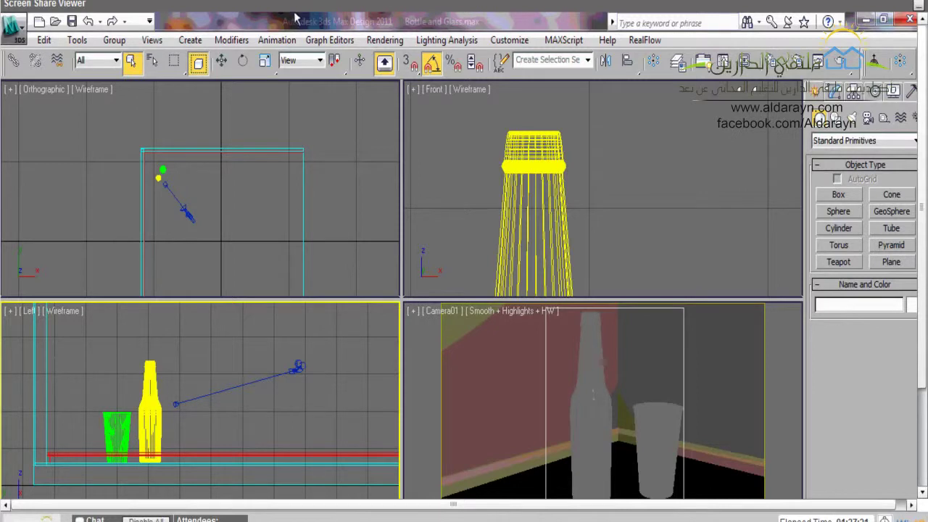
click(289, 154)
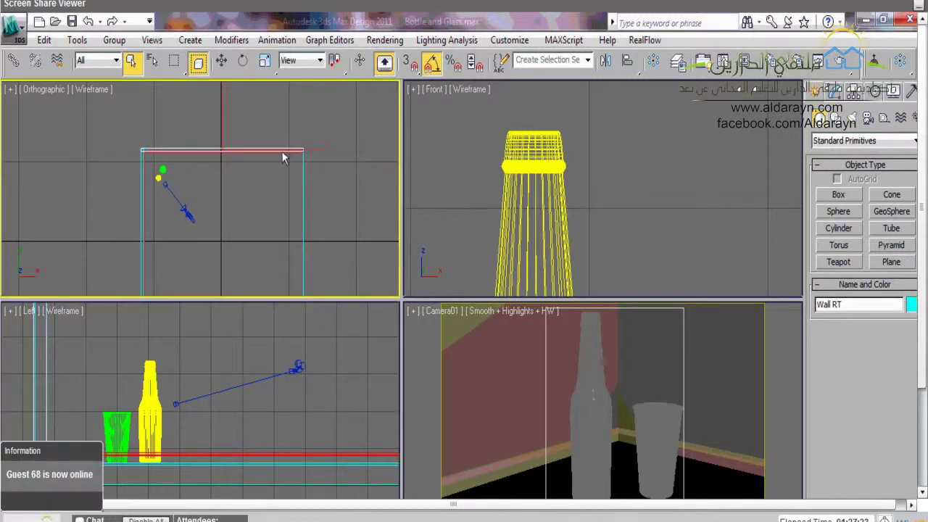
ctrl+click(143, 239)
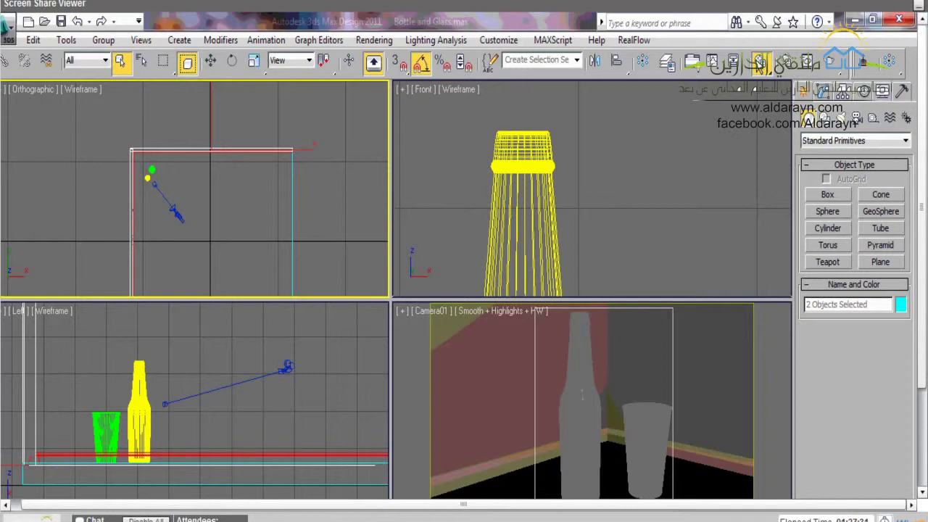
- Pick the unused 05 - Default material and browse the 3dsmax.mat library for a map for the selected walls
click(759, 60)
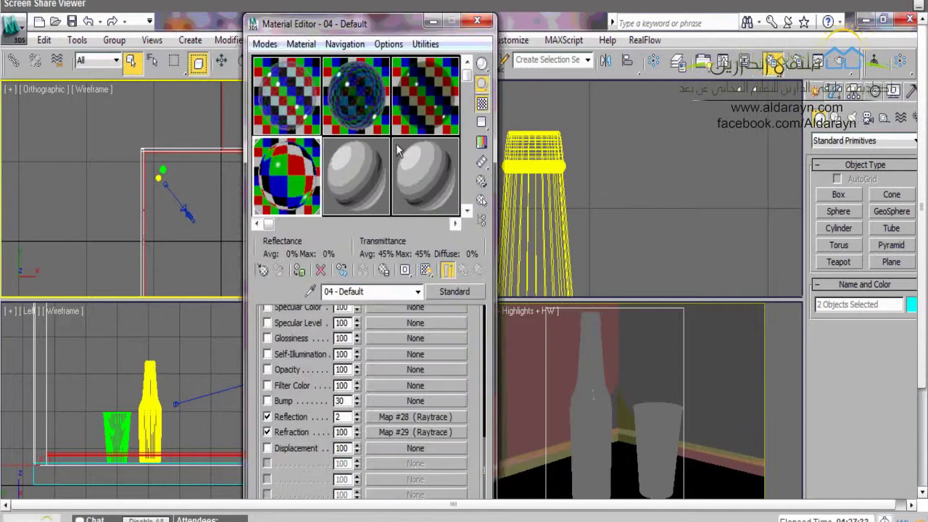
click(381, 159)
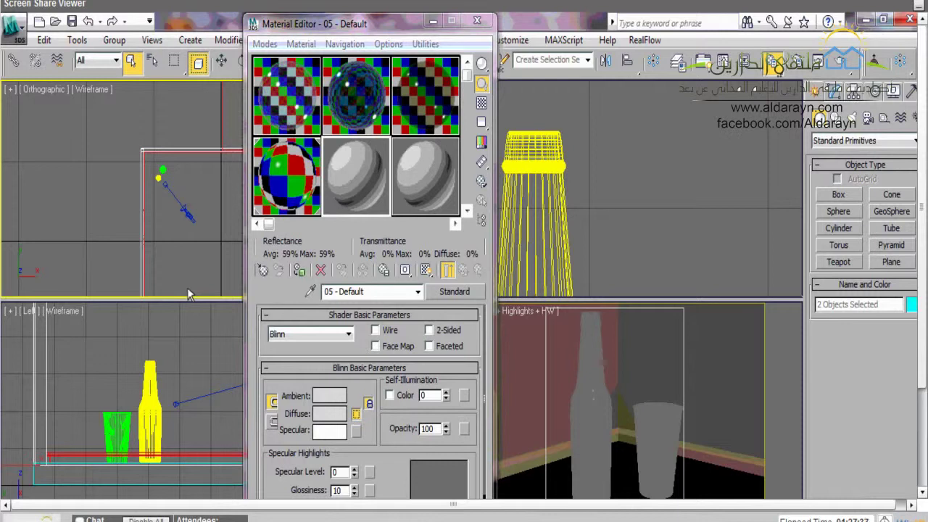
key(g)
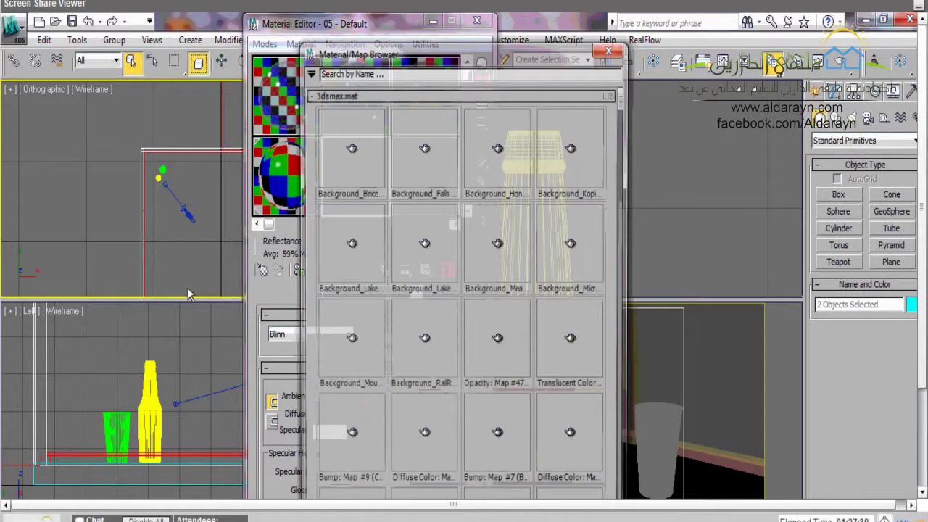
drag(625, 99, 625, 215)
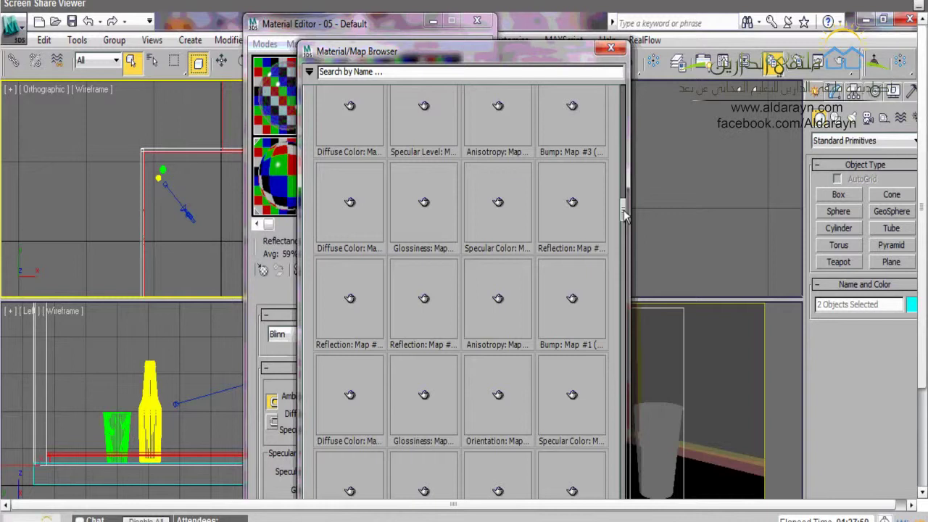
drag(625, 215, 623, 239)
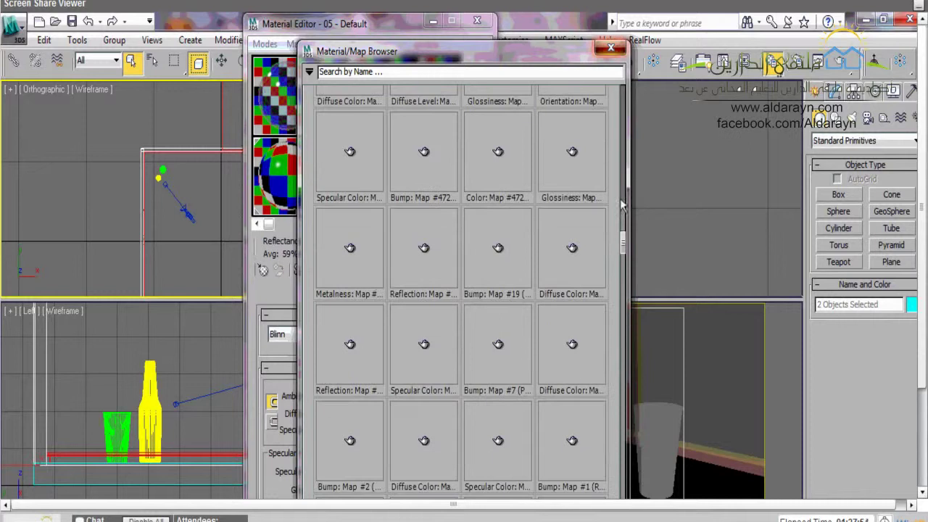
click(617, 49)
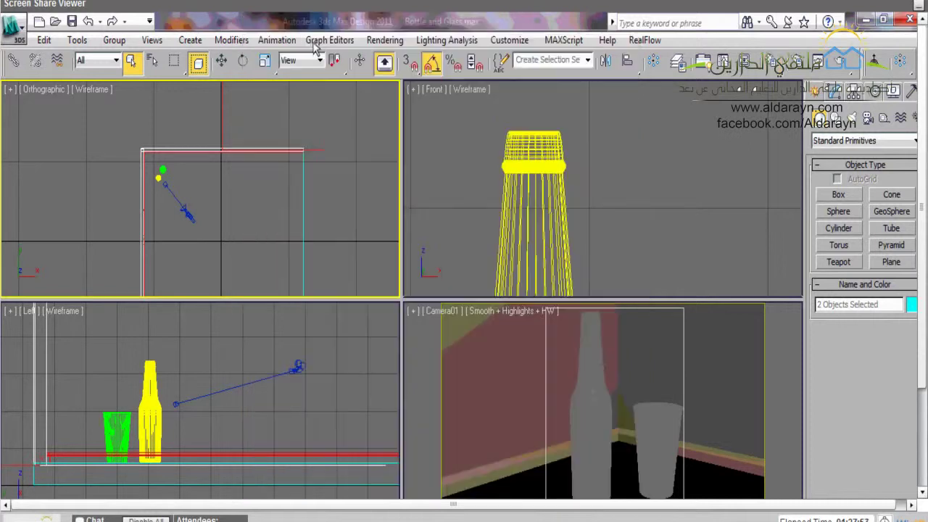
- Open Bottle and Glass.max from the Chap_08 training folder without saving the current scene's changes
click(13, 27)
click(62, 138)
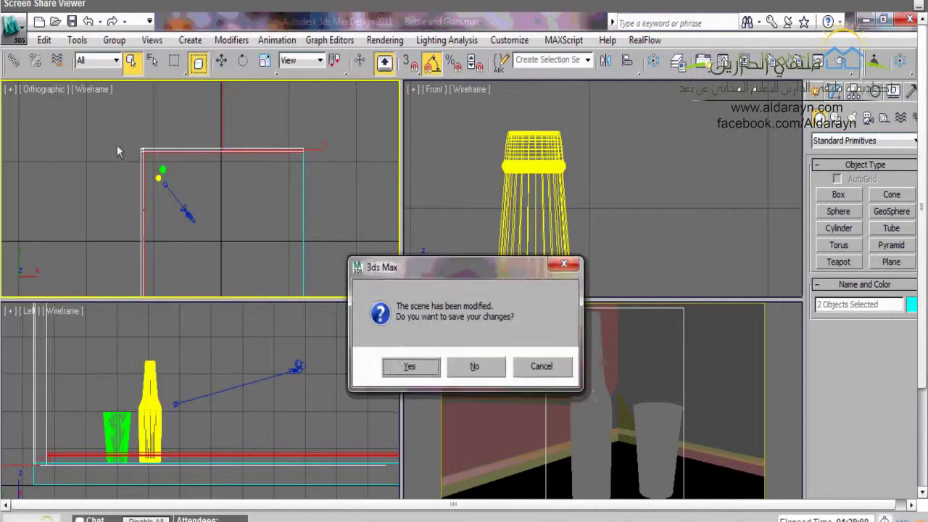
click(475, 366)
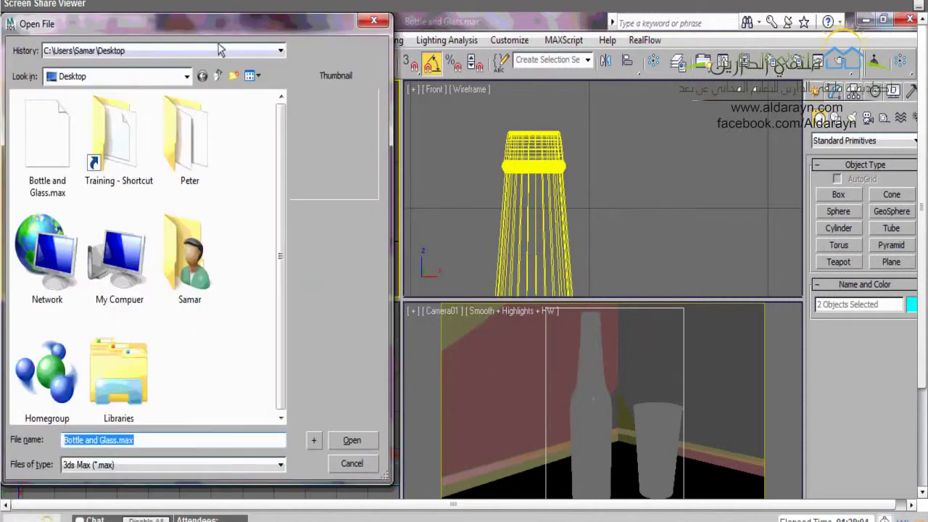
click(281, 50)
click(275, 76)
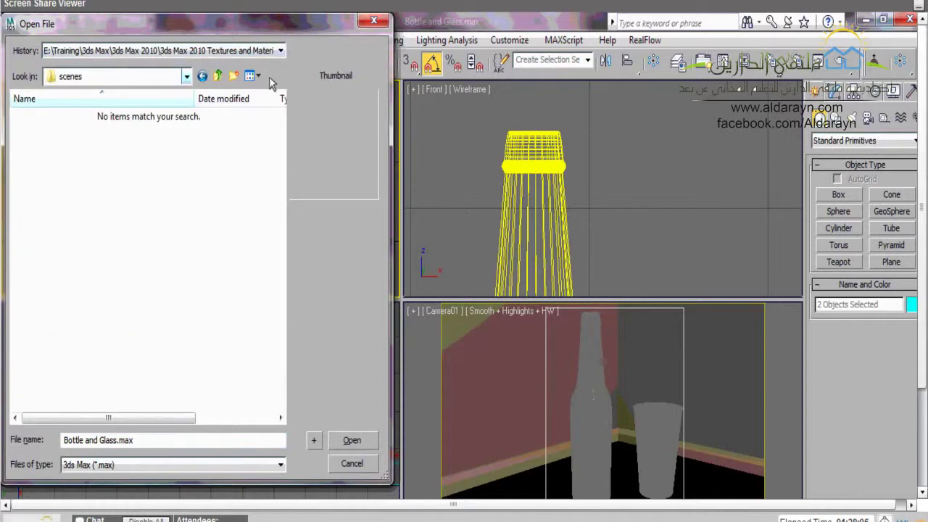
click(187, 76)
click(161, 260)
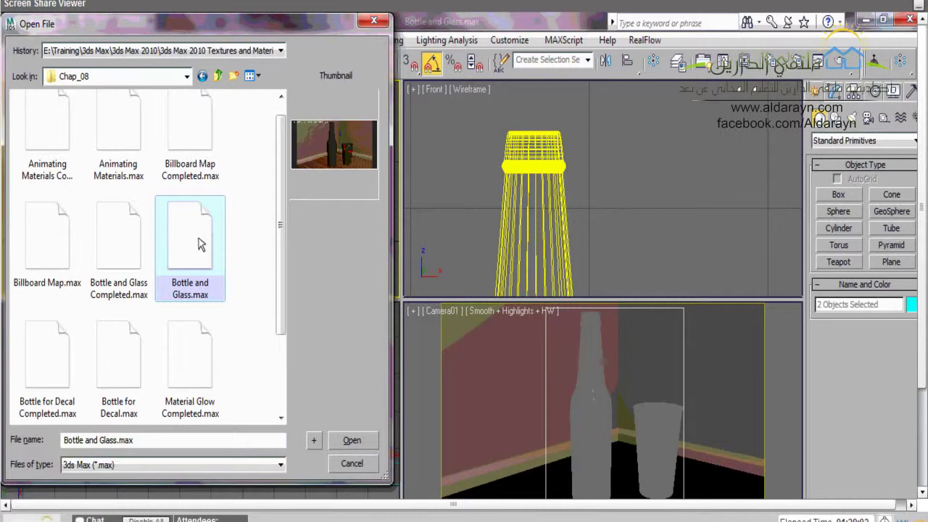
double_click(201, 244)
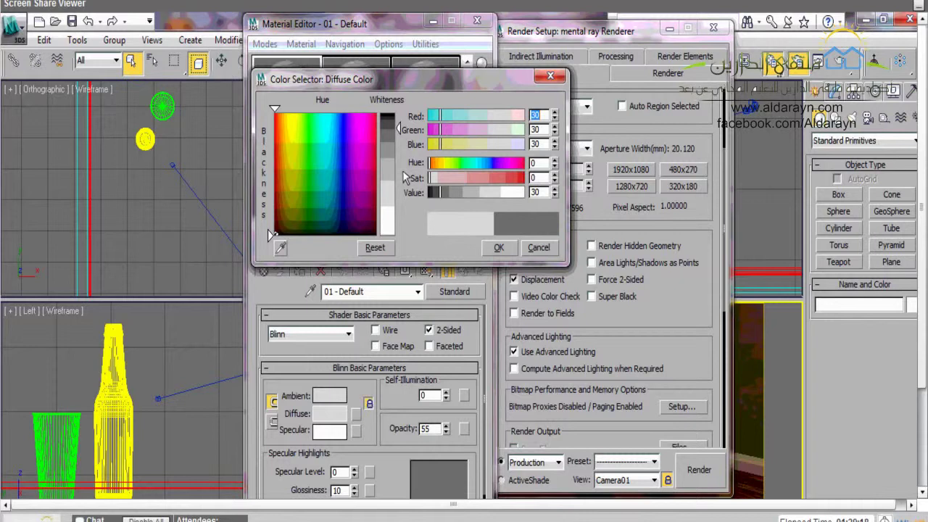
- Set the 01 - Default material's diffuse color to black, specular level to 90, glossiness to 75 and transparency falloff amount to 95
key(Return)
click(338, 471)
text(90)
key(Tab)
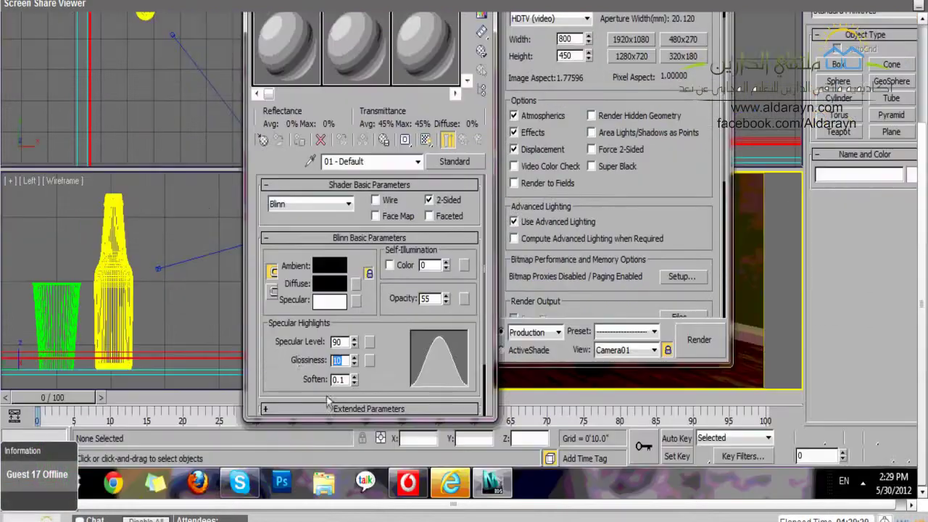
text(75)
click(330, 407)
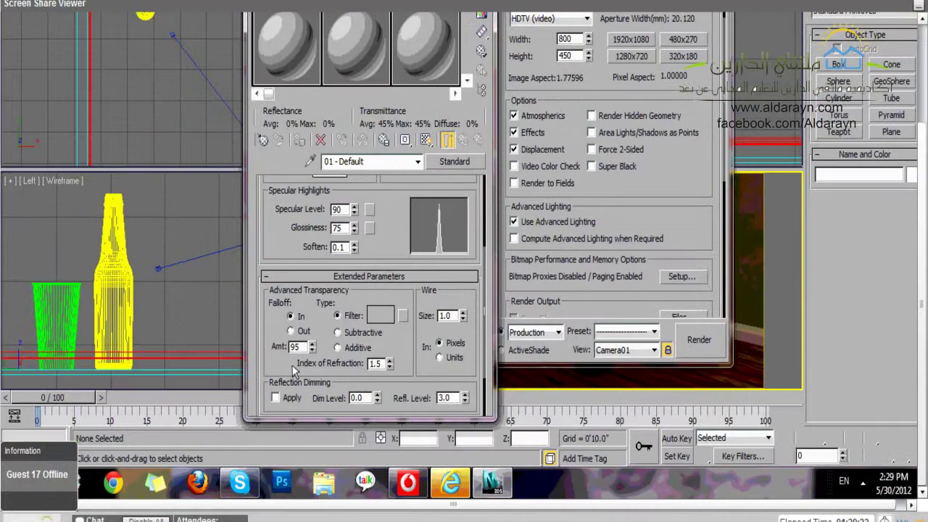
- Set the 01 - Default material's reflection amount to 2 and add a Raytrace map to its Reflection channel
scroll(292, 365, down, 3)
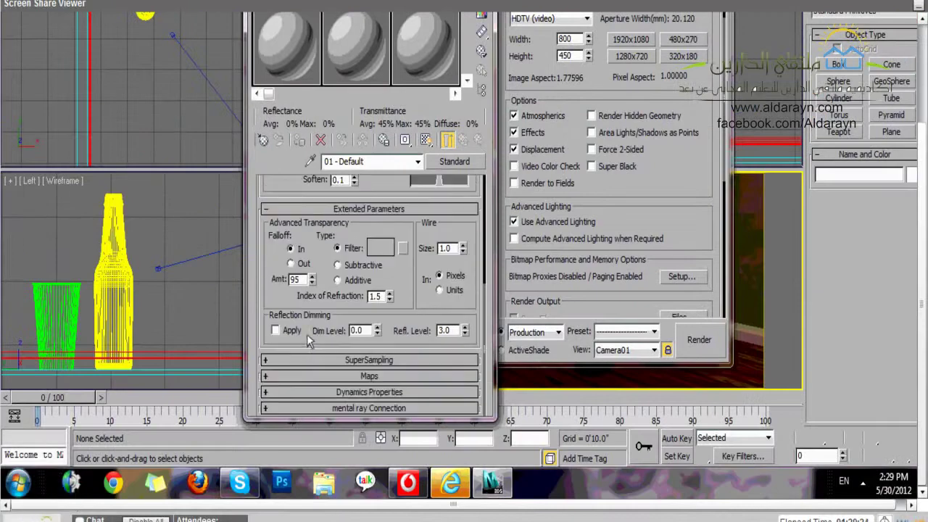
click(307, 334)
key(Tab)
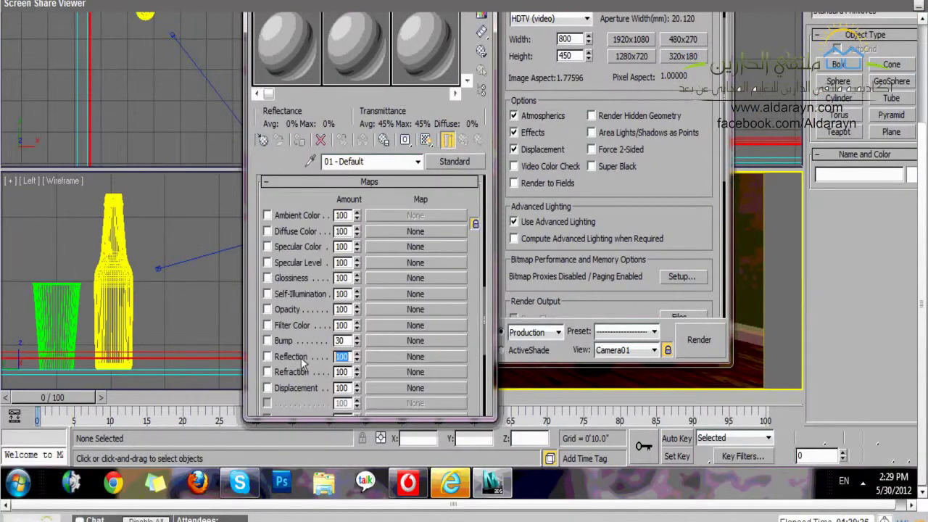
text(2)
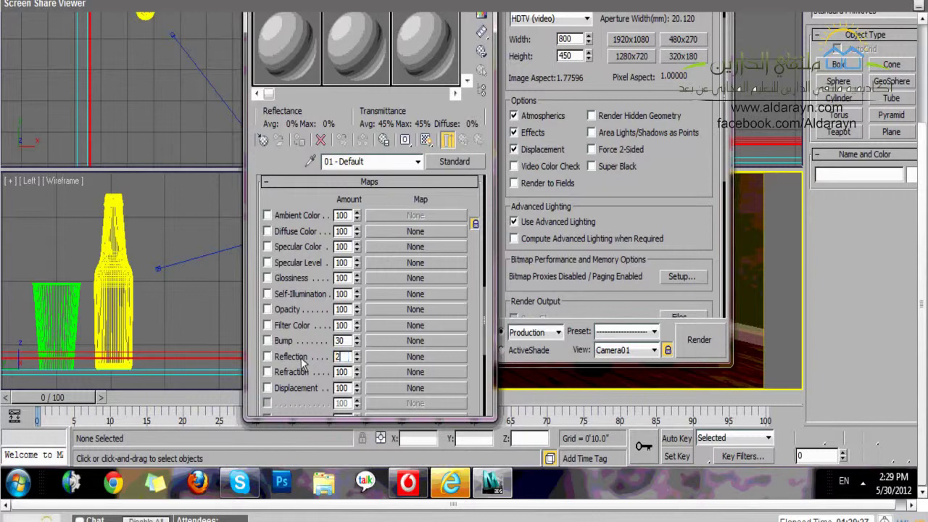
click(411, 359)
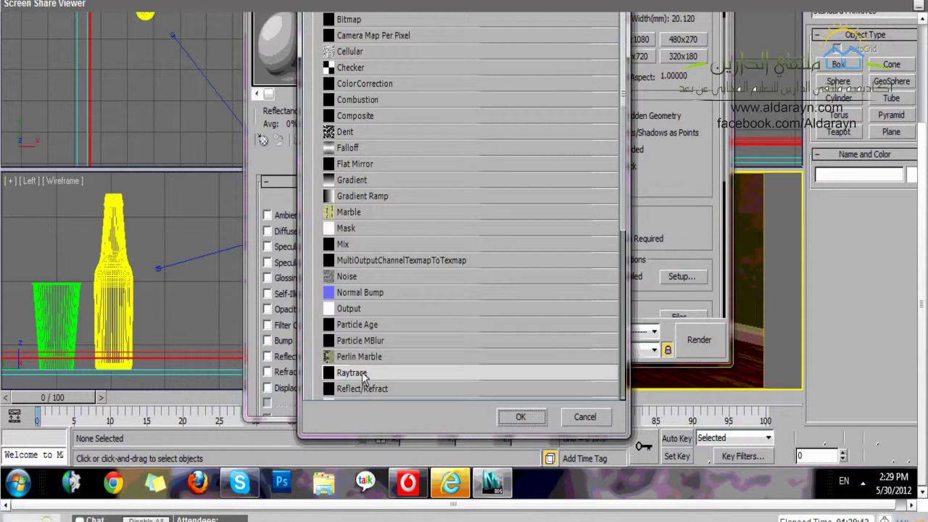
double_click(362, 372)
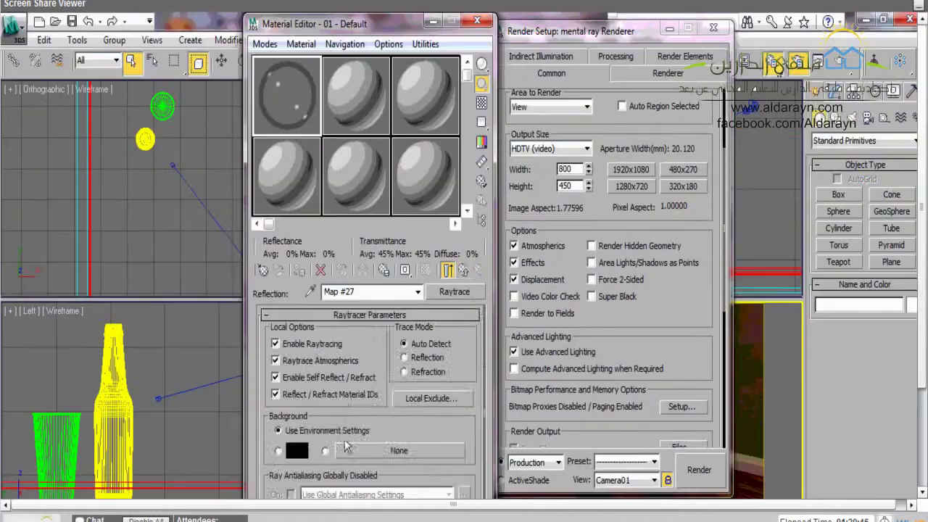
key(Up)
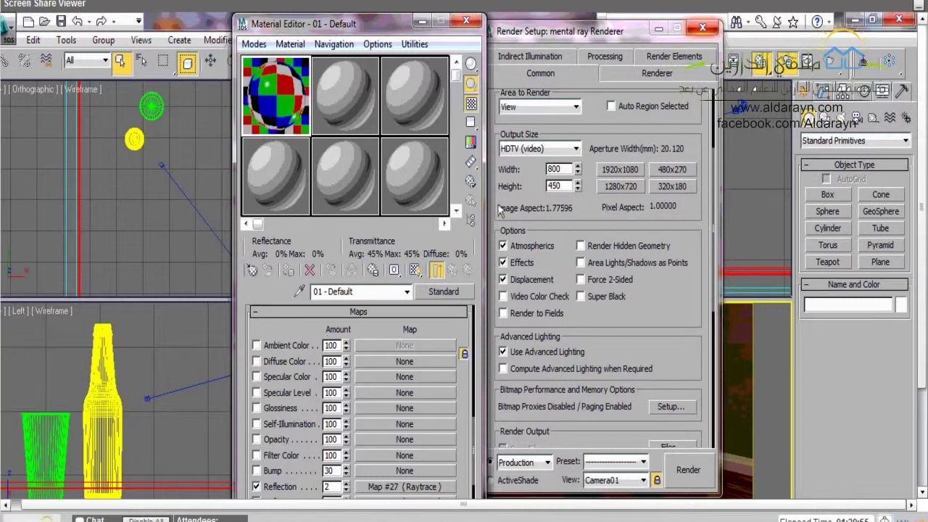
- Select the bottle and glass and assign the 01 - Default material to the whole selection
click(712, 33)
drag(119, 82, 172, 161)
ctrl+click(168, 108)
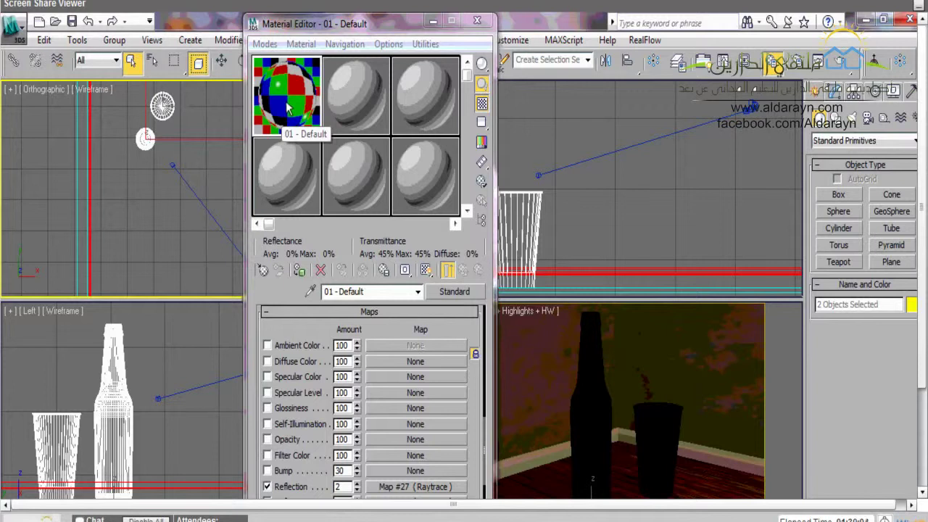
drag(288, 108, 166, 110)
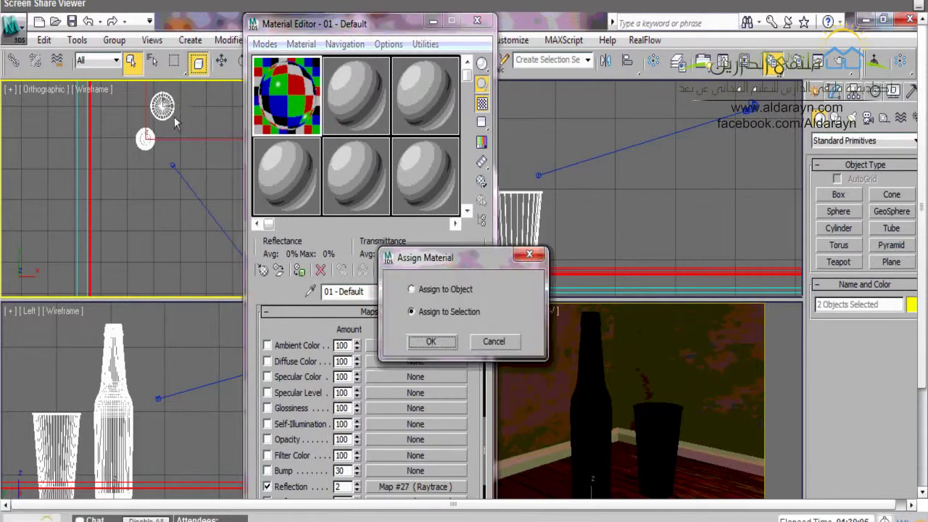
click(437, 347)
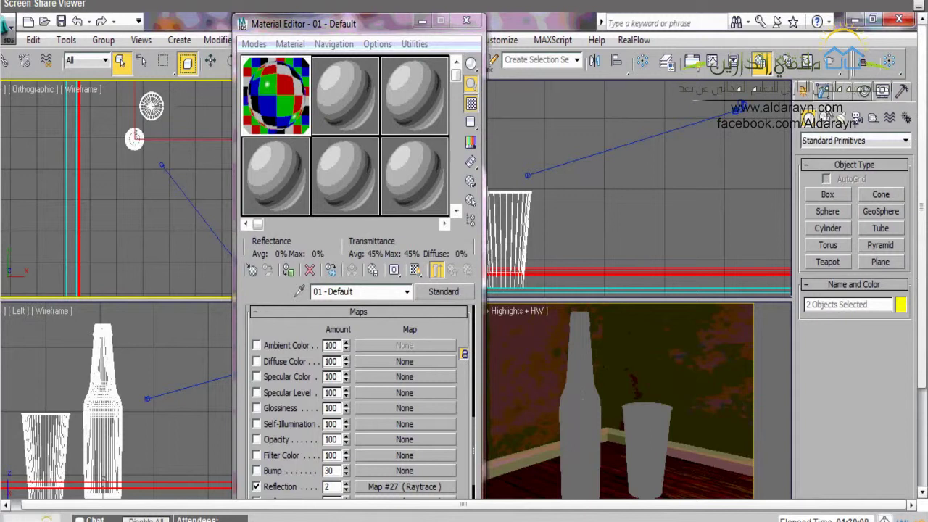
- Render the Camera01 view with the Standard glass material on the bottle and glass
click(833, 64)
click(216, 518)
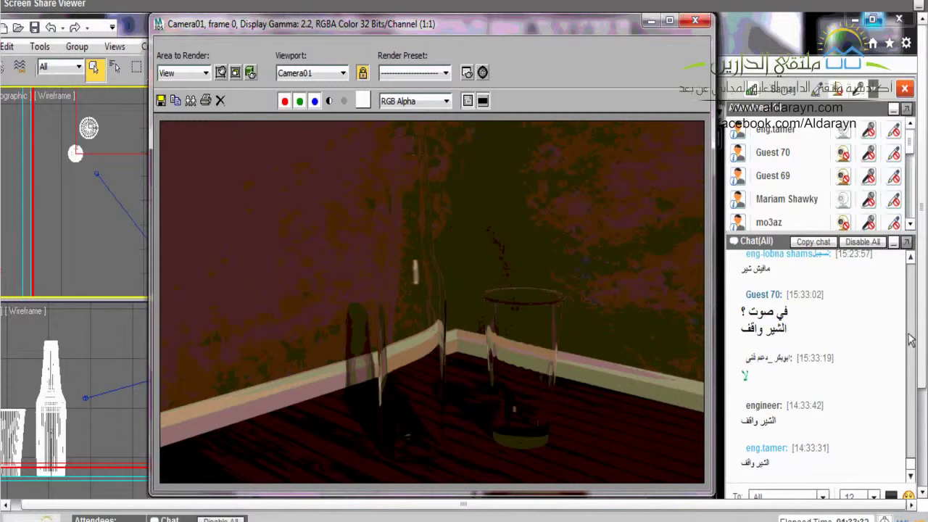
click(167, 519)
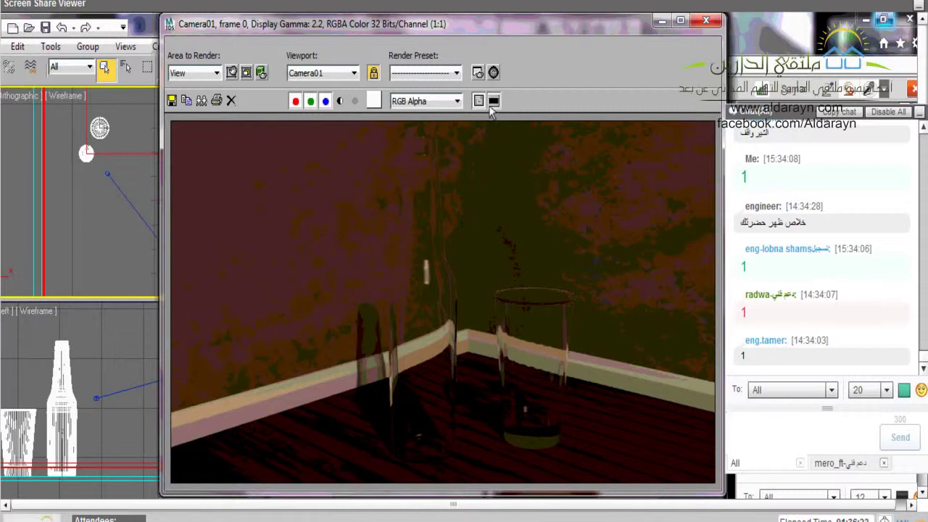
- Apply the Glass (Thin Geometry) template to the 02 - Default Arch & Design material and review its refraction and BRDF settings
key(m)
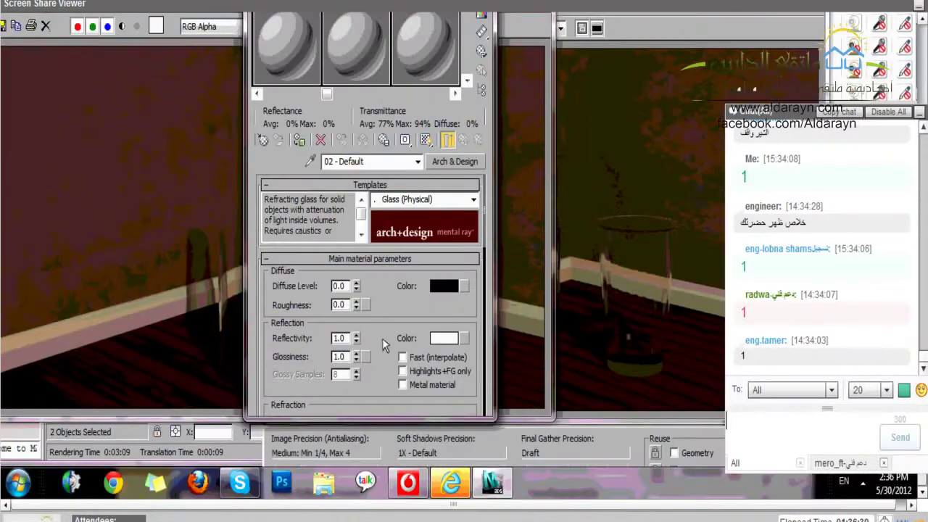
click(424, 329)
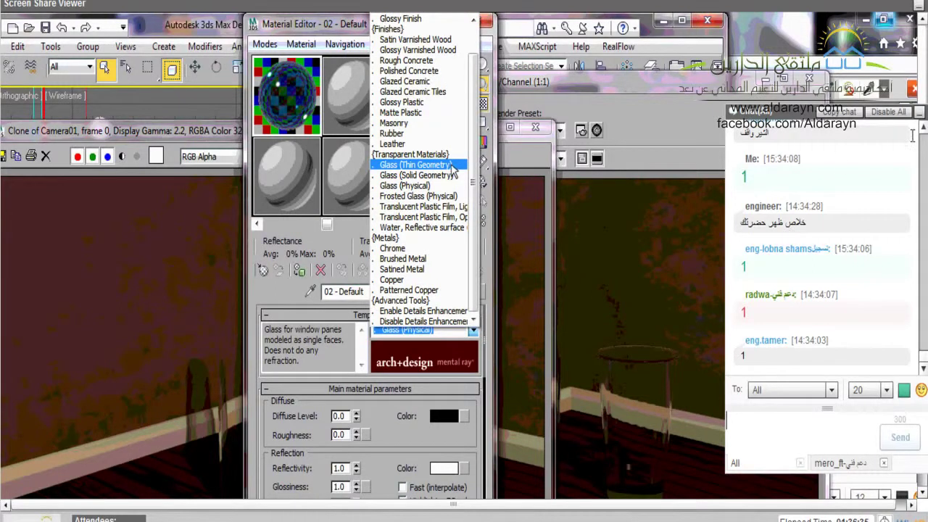
click(449, 166)
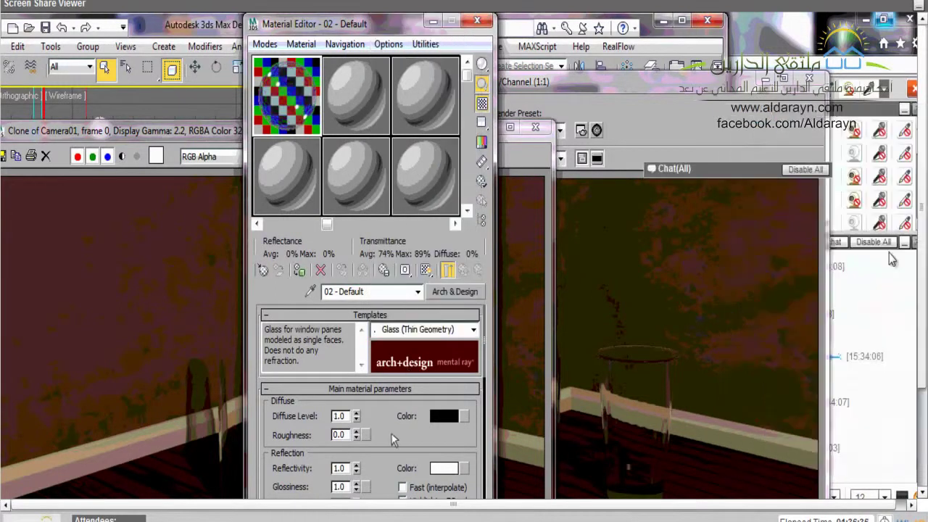
scroll(391, 433, down, 5)
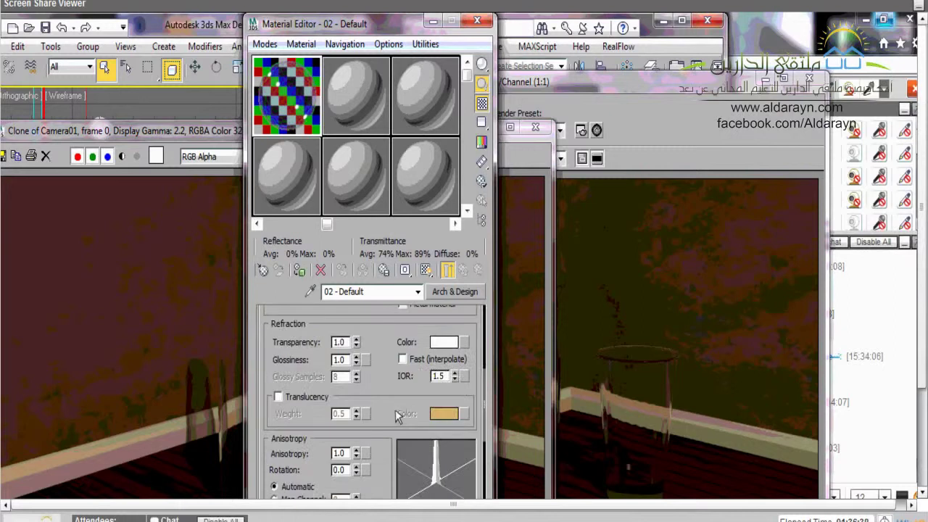
scroll(397, 416, down, 3)
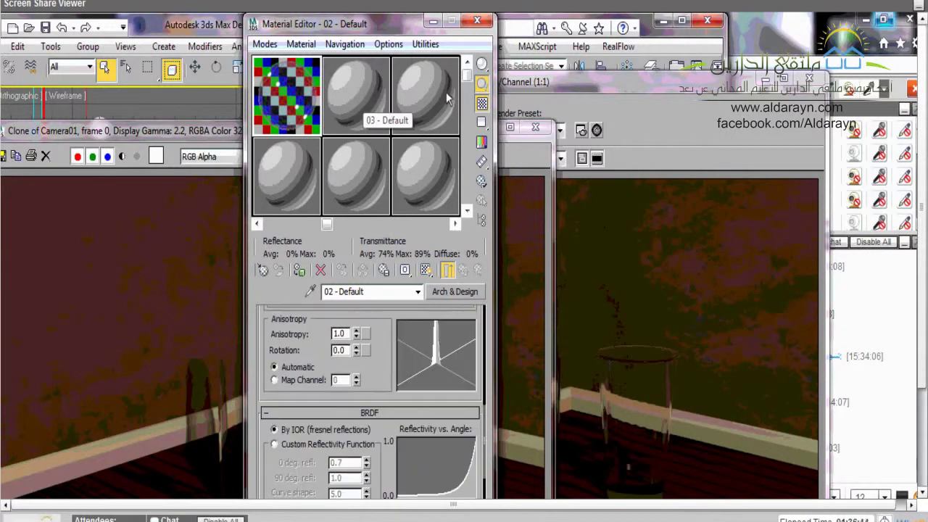
- Change the 03 - Default material to Arch & Design and apply the Glass (Physical) template
click(364, 98)
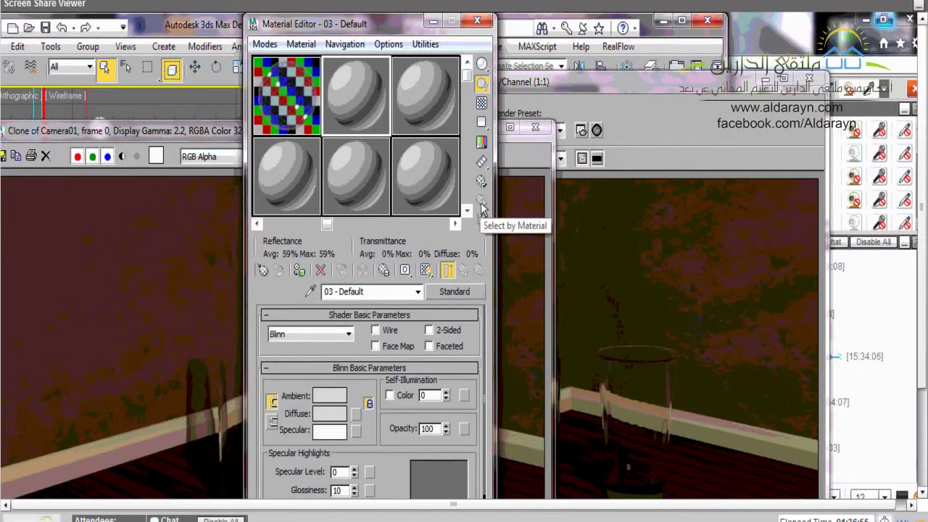
click(454, 291)
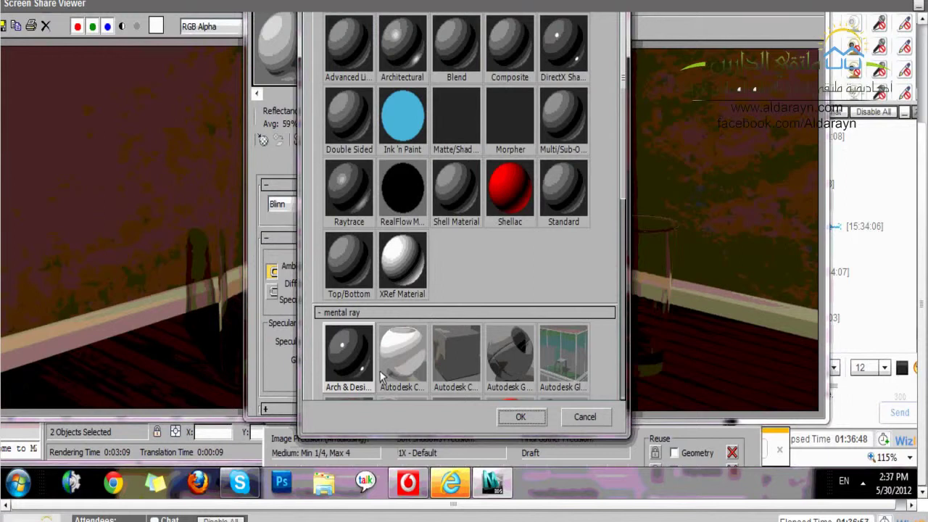
key(Escape)
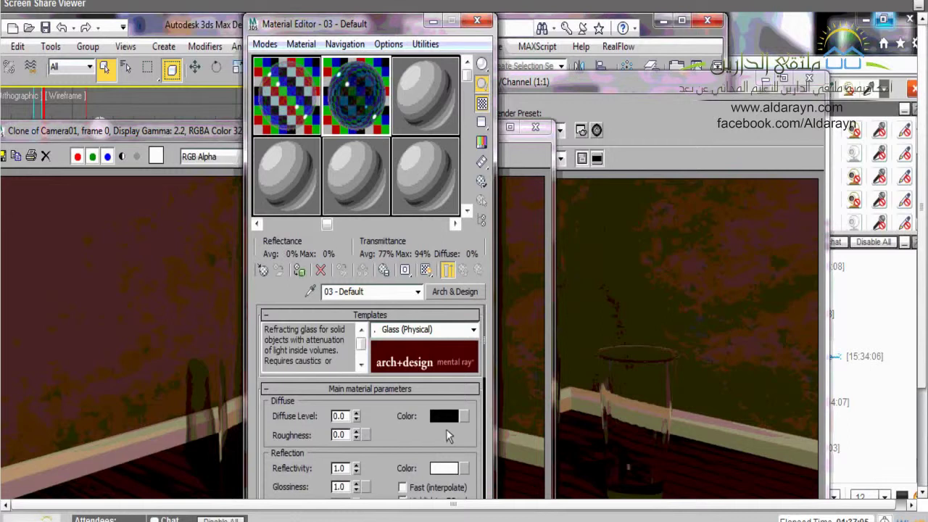
- Examine the 03 - Default material's special purpose maps and the reflection and refraction settings in its Advanced Rendering Options
scroll(446, 429, down, 4)
scroll(385, 458, down, 8)
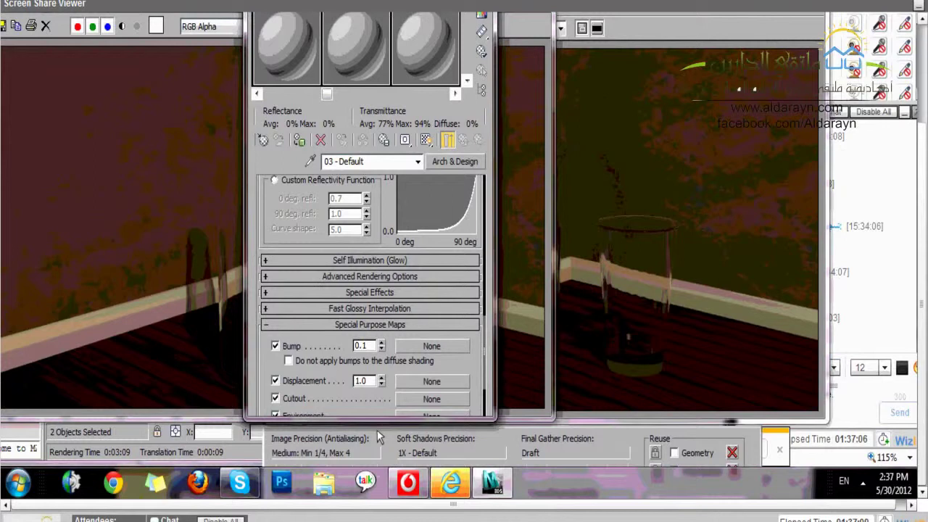
scroll(268, 349, down, 3)
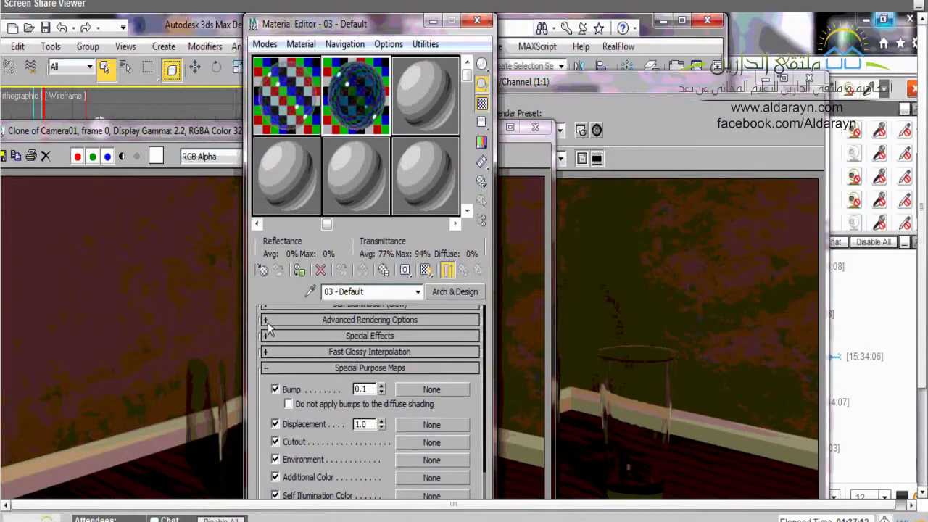
click(267, 322)
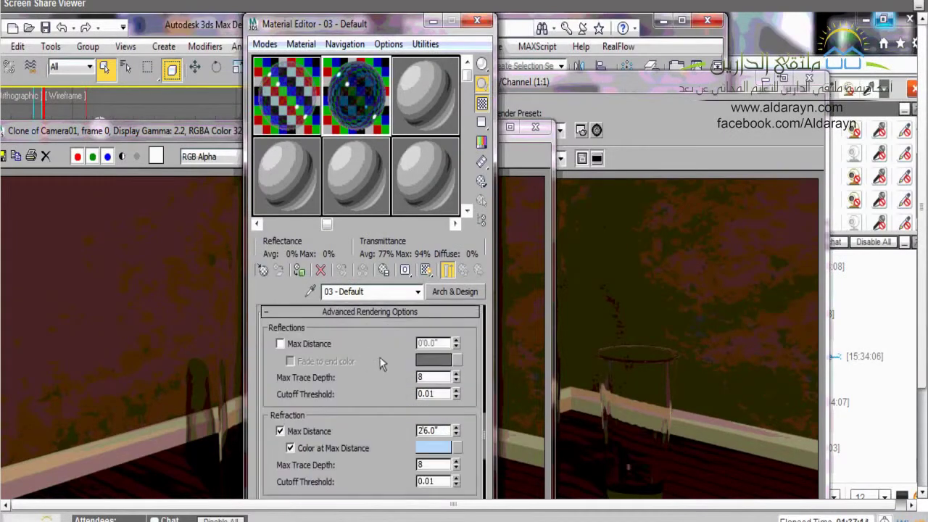
scroll(380, 357, down, 3)
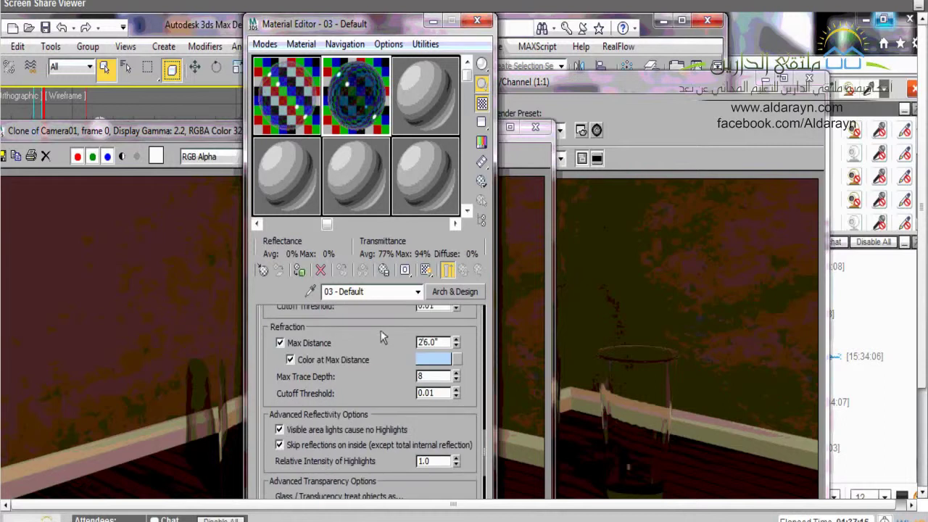
mouse_move(313, 389)
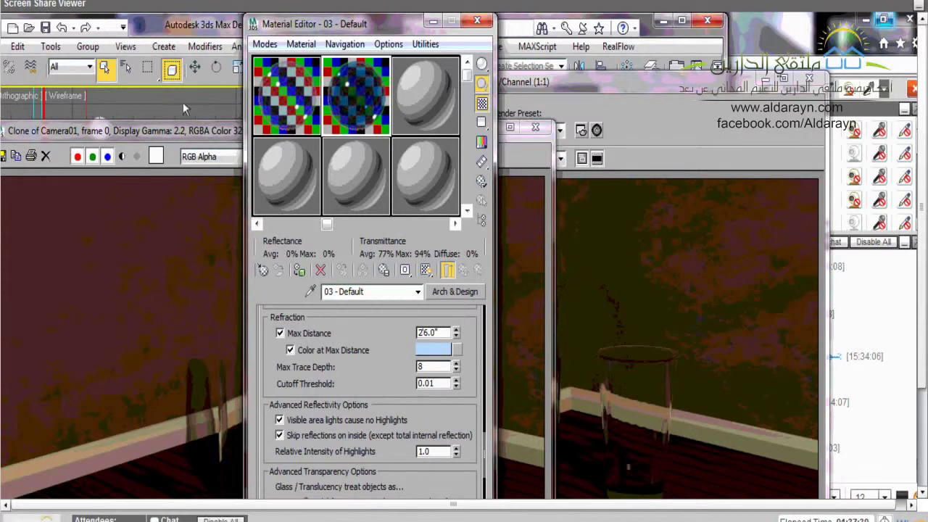
- Uncover the bottle and glass in the viewport, assign the 02 - Default material to them and render Camera01
click(203, 133)
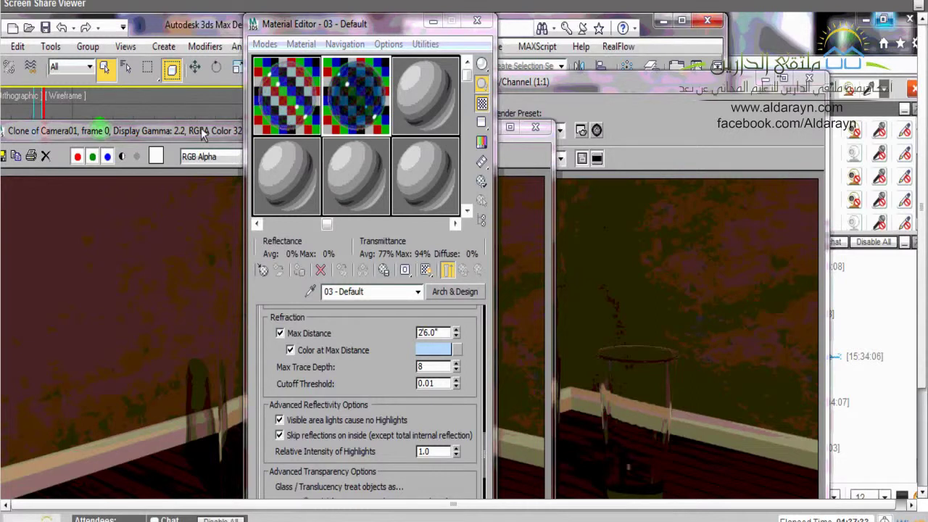
drag(204, 133, 209, 227)
click(100, 129)
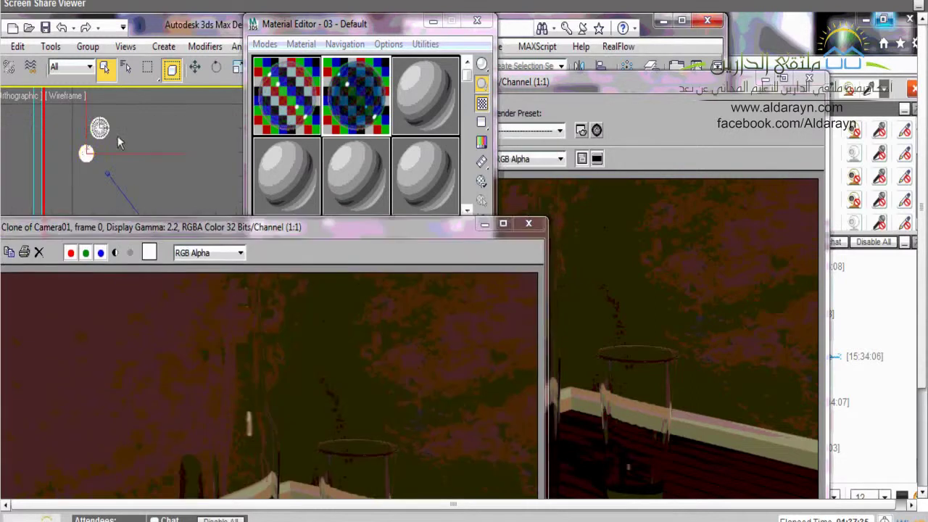
click(299, 99)
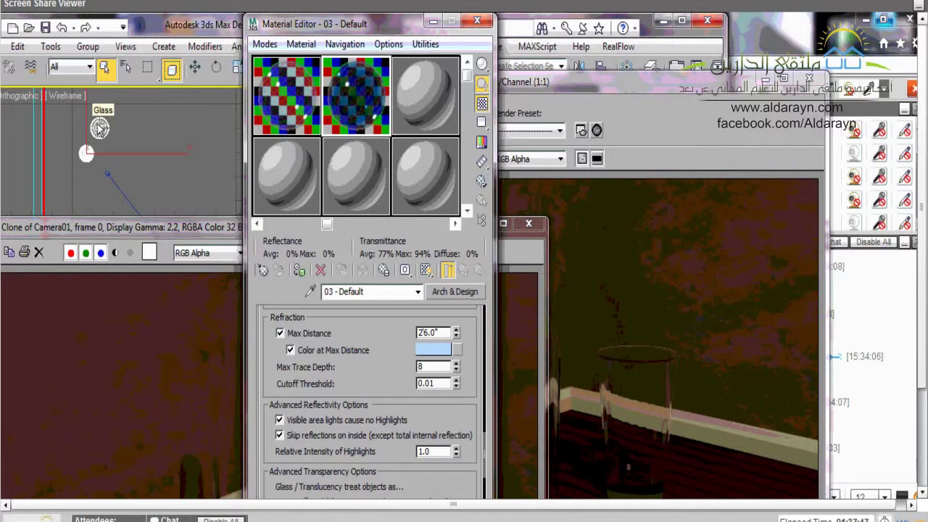
click(704, 79)
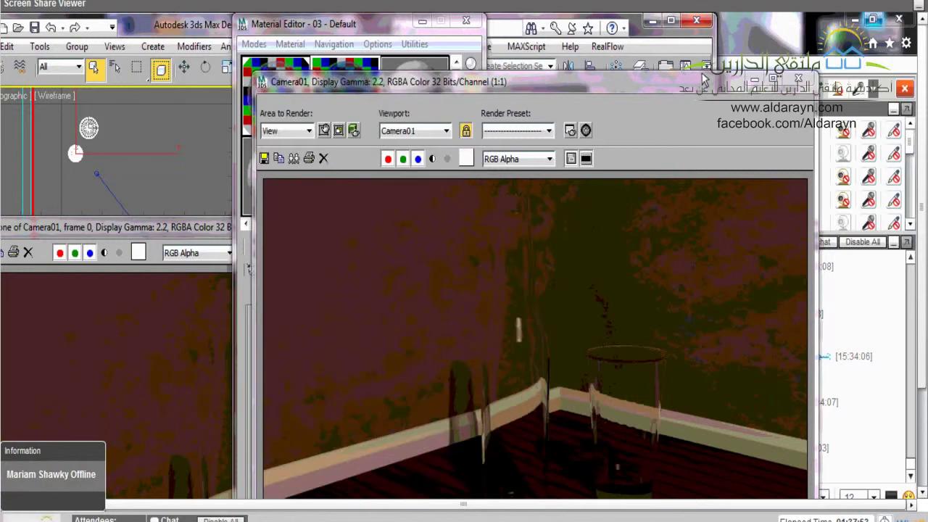
click(689, 66)
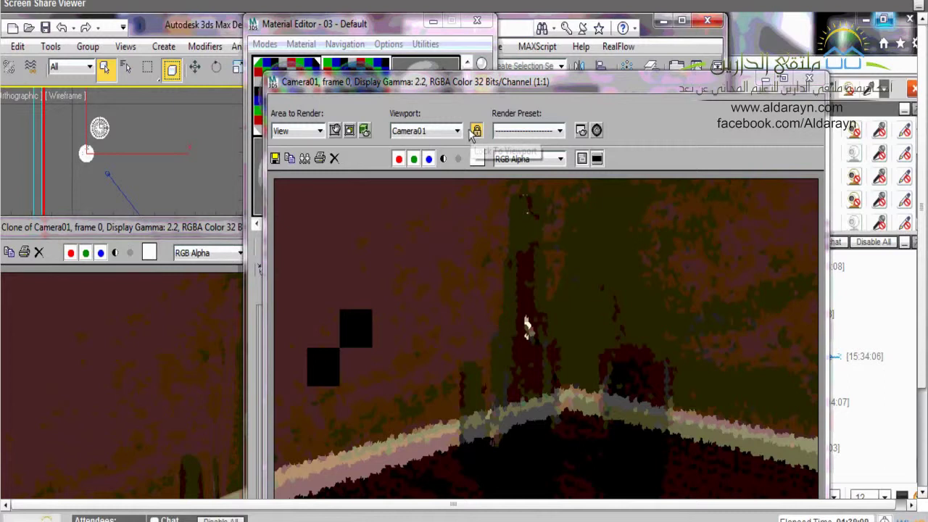
- Assign the 03 - Default material to the selected bottle and glass and render the Camera01 view
key(m)
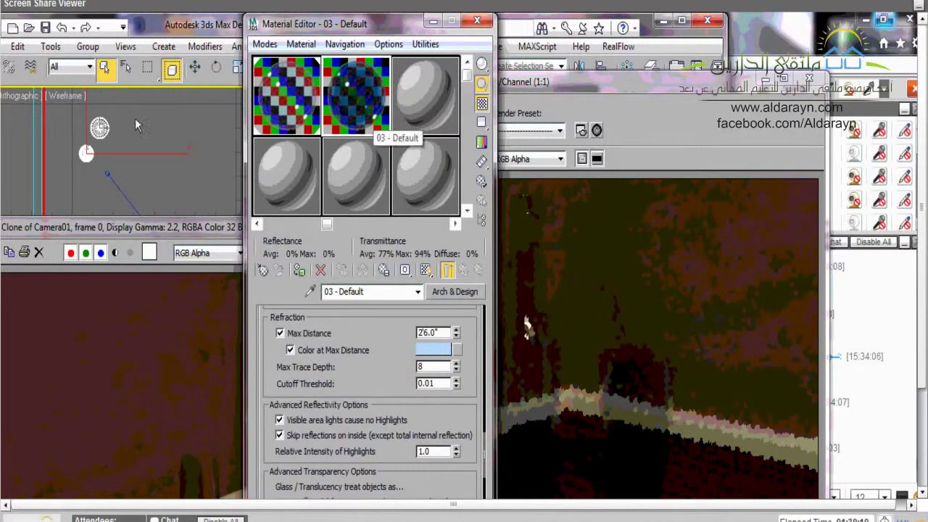
drag(361, 111, 101, 129)
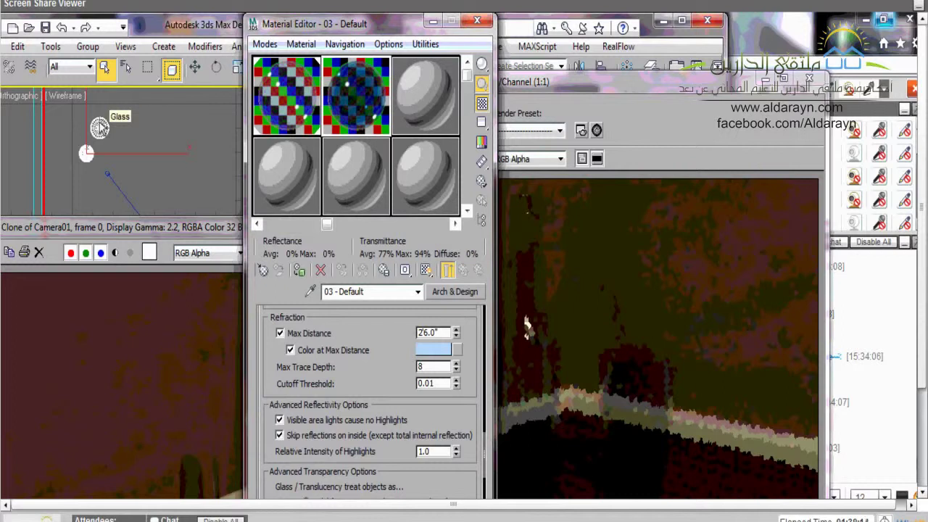
drag(99, 129, 100, 128)
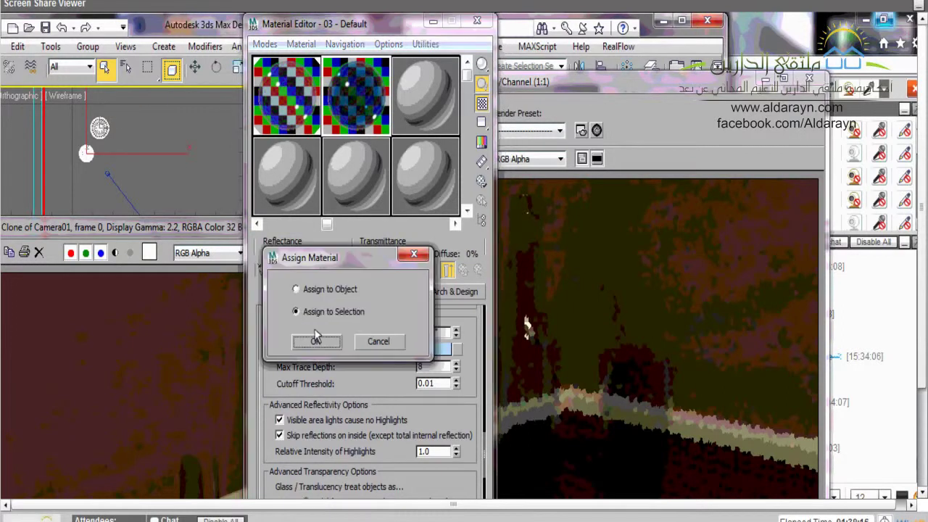
click(315, 340)
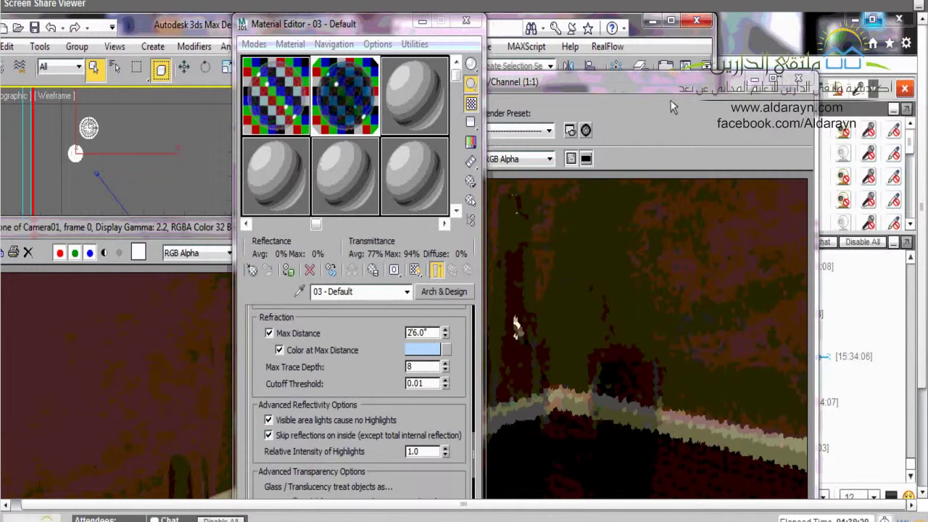
key(shift+q)
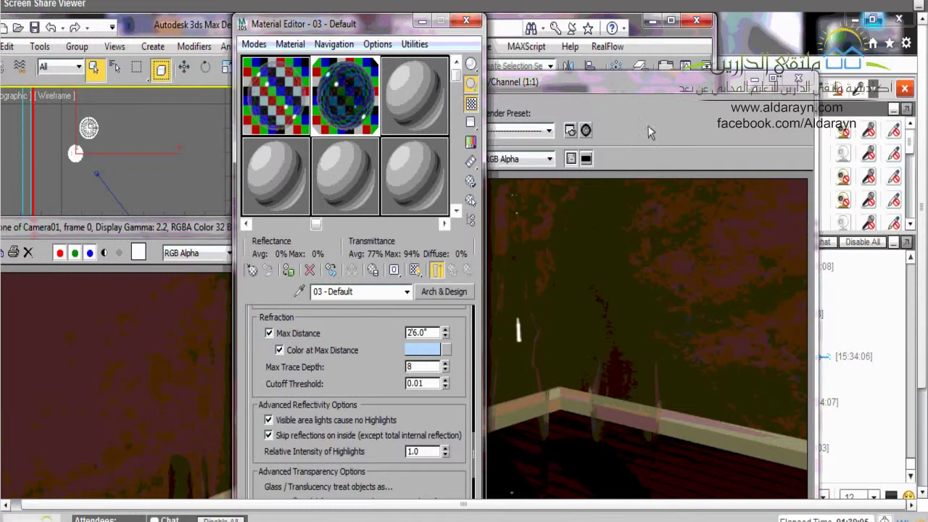
key(shift+q)
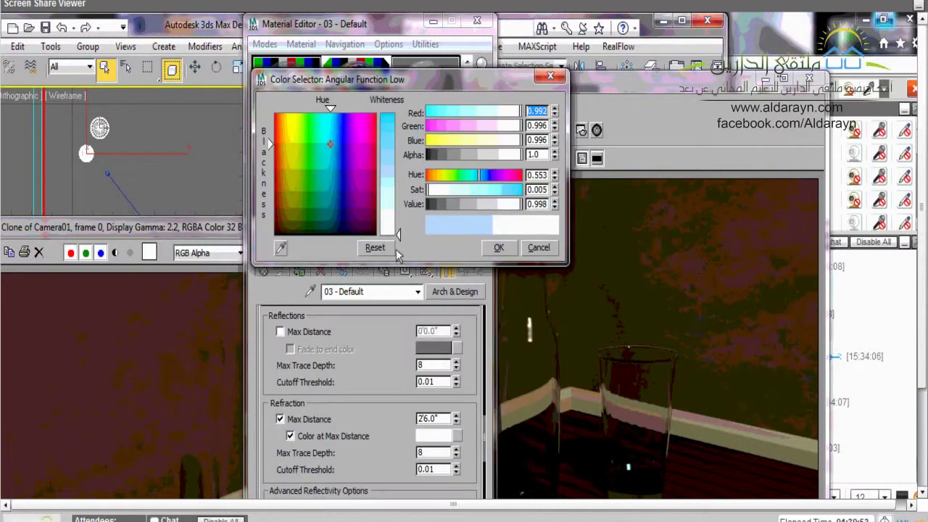
- Set the 03 - Default material's refraction Color at Max Distance to near-white (0.992, 0.996, 0.996), then re-render and clone the rendered frame
click(499, 248)
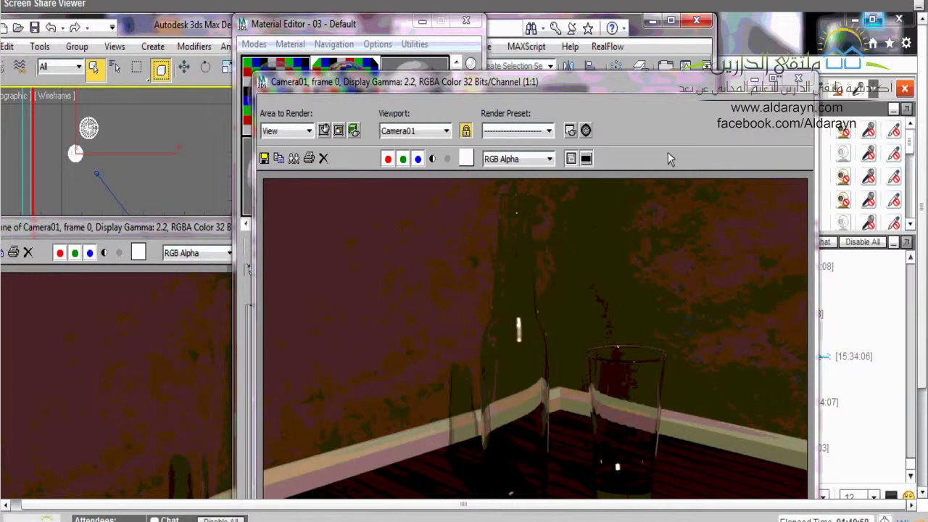
click(294, 158)
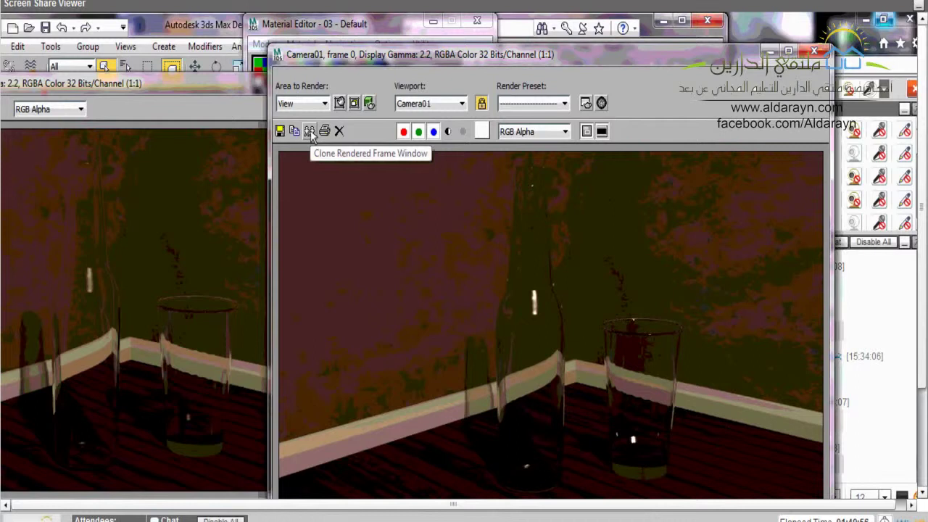
click(310, 132)
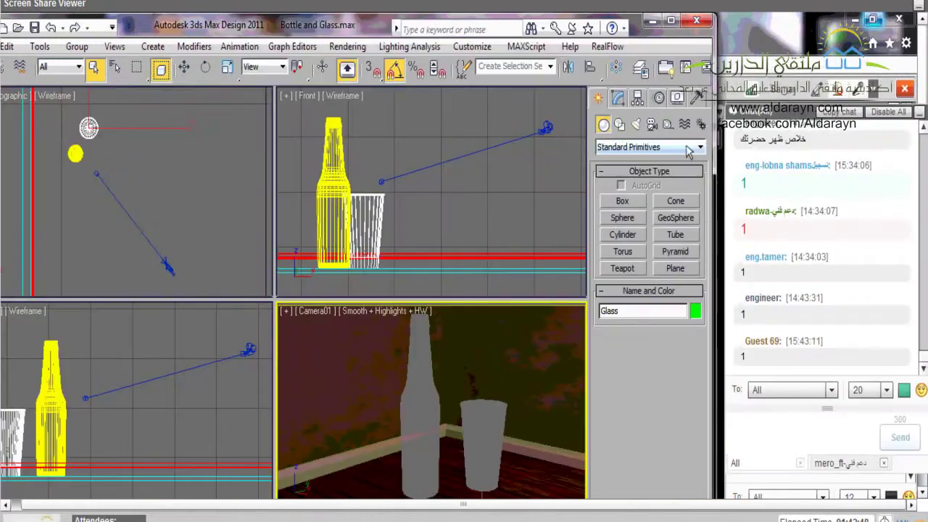
- Open the Glass object's modifier stack and enter the Vertex level of its Line beneath the Lathe
click(618, 100)
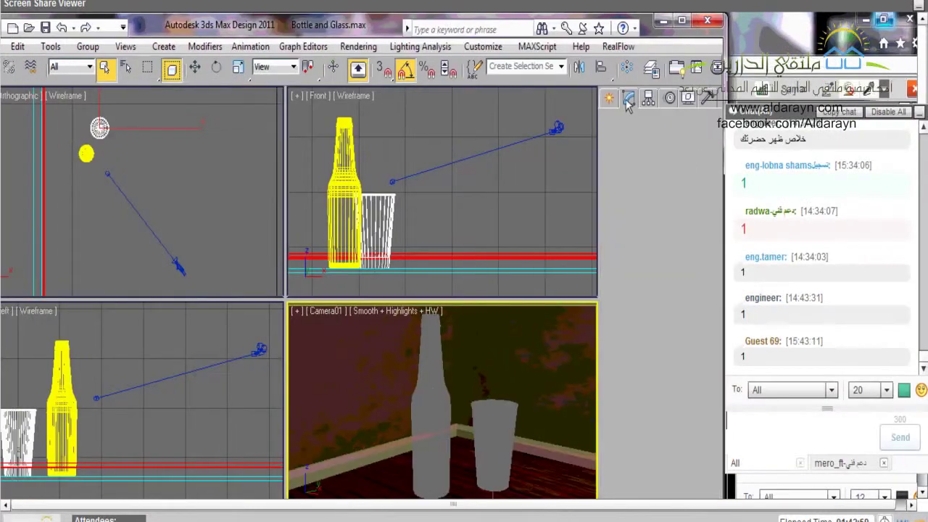
click(627, 176)
click(635, 188)
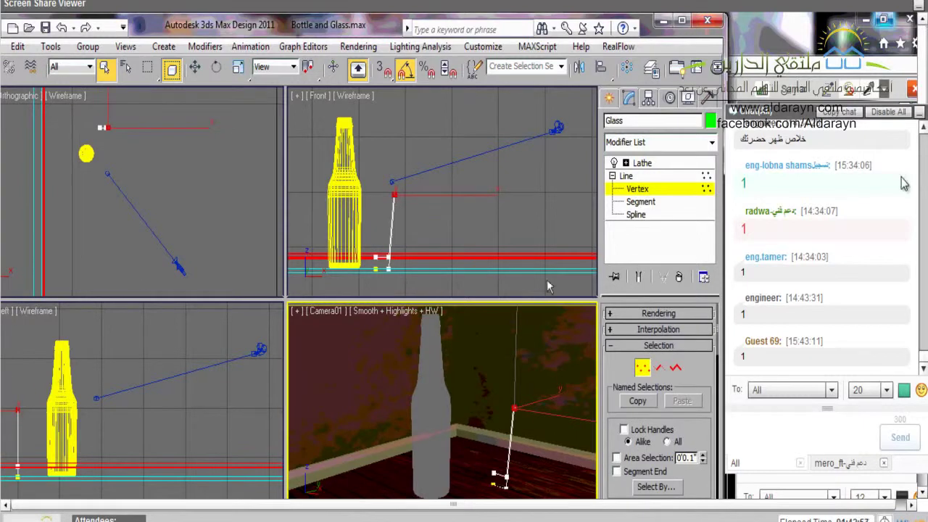
click(920, 116)
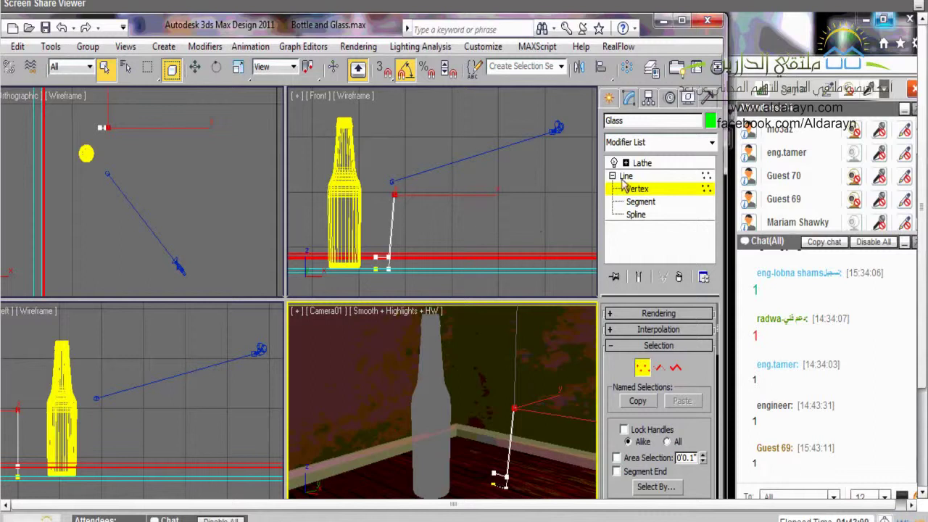
- Show the Lathe end result on the Glass and inspect the solid shape in the enlarged Camera01 view
click(639, 277)
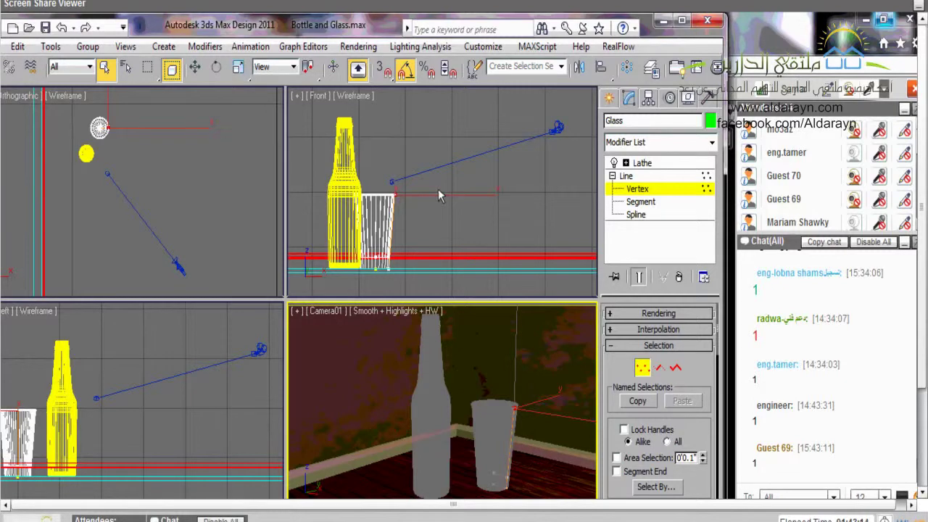
key(alt+w)
key(w)
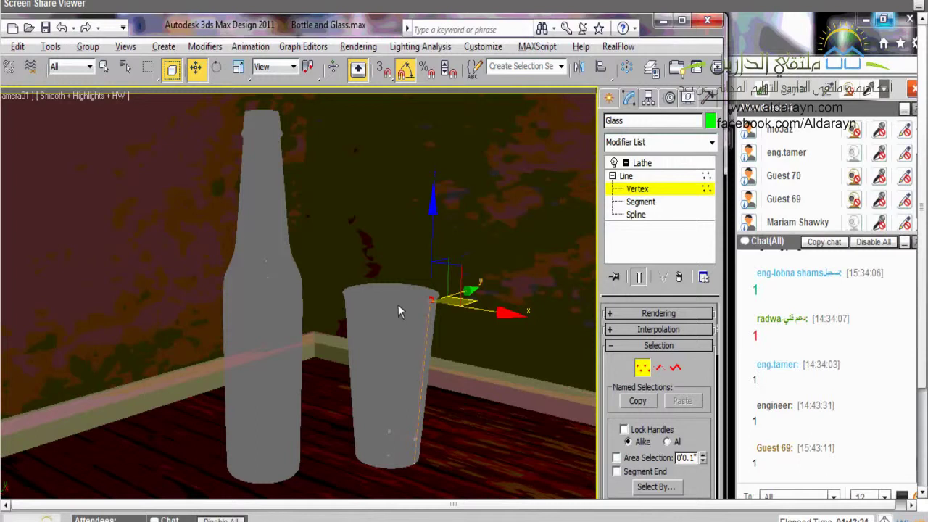
key(alt+w)
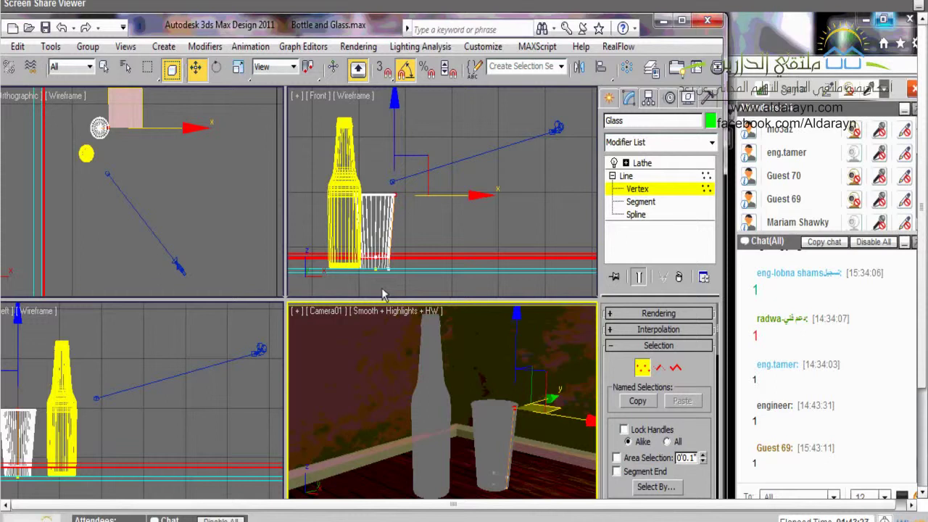
- Examine the glass in the Left view and its bare line profile in the Front view, from the base to the rim
click(384, 293)
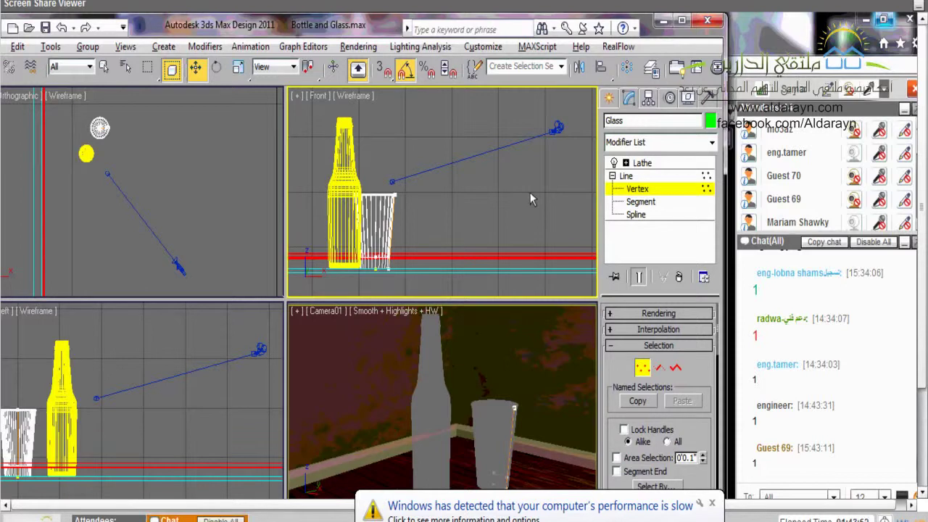
key(alt+w)
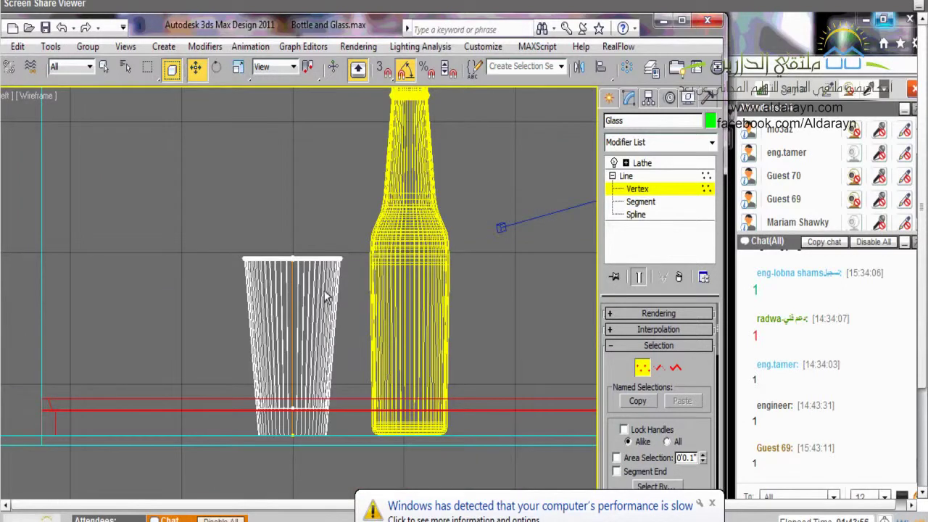
scroll(325, 297, up, 2)
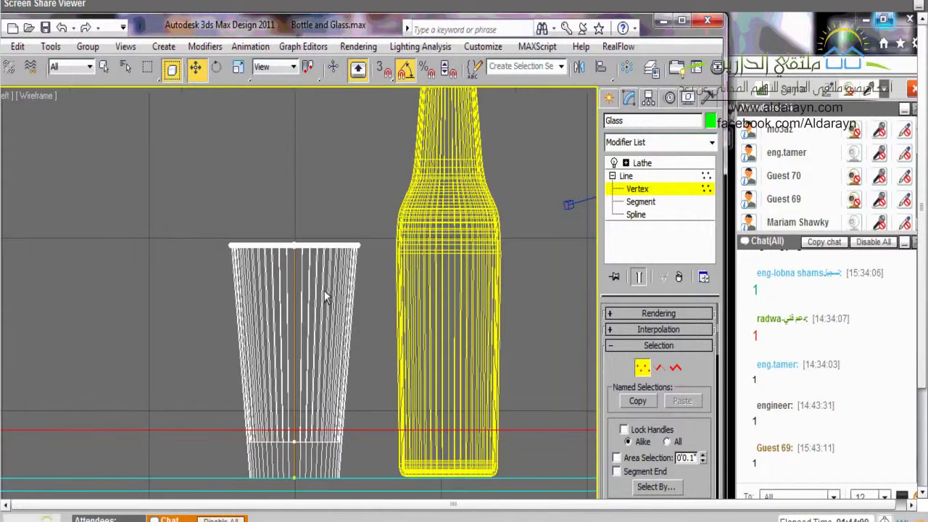
middle_drag(325, 298, 325, 239)
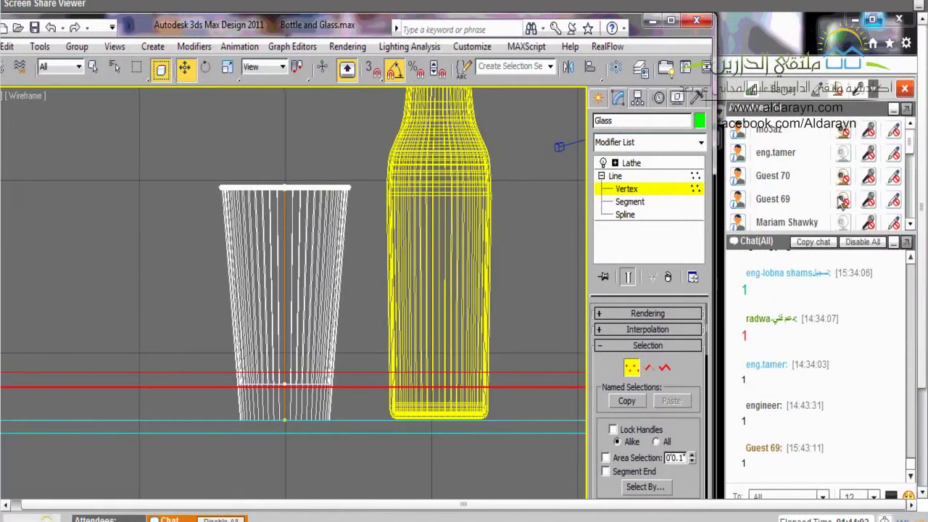
scroll(445, 222, down, 5)
middle_drag(129, 228, 343, 322)
scroll(333, 271, up, 5)
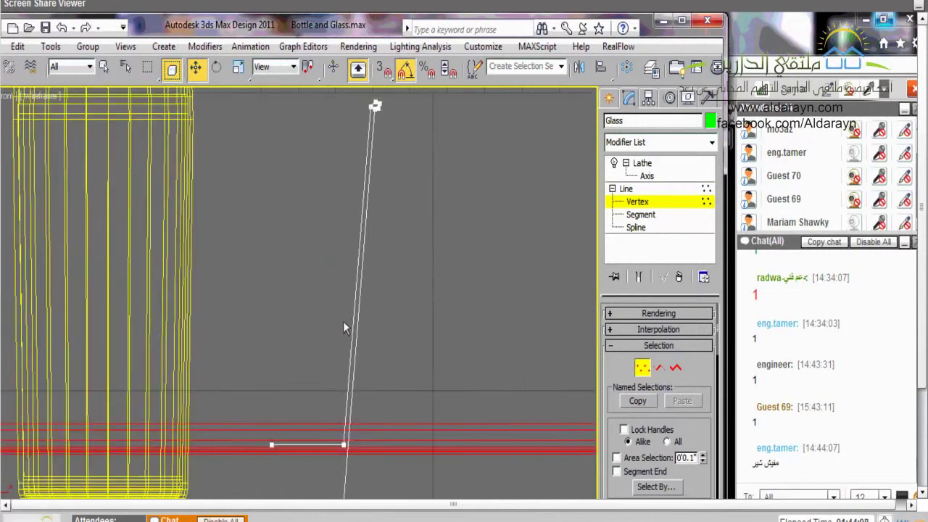
scroll(343, 336, down, 2)
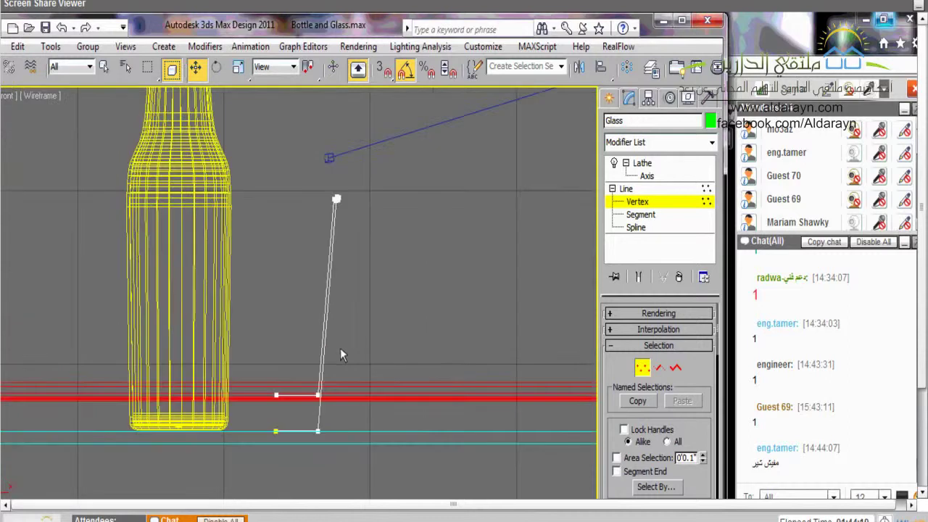
scroll(340, 348, up, 2)
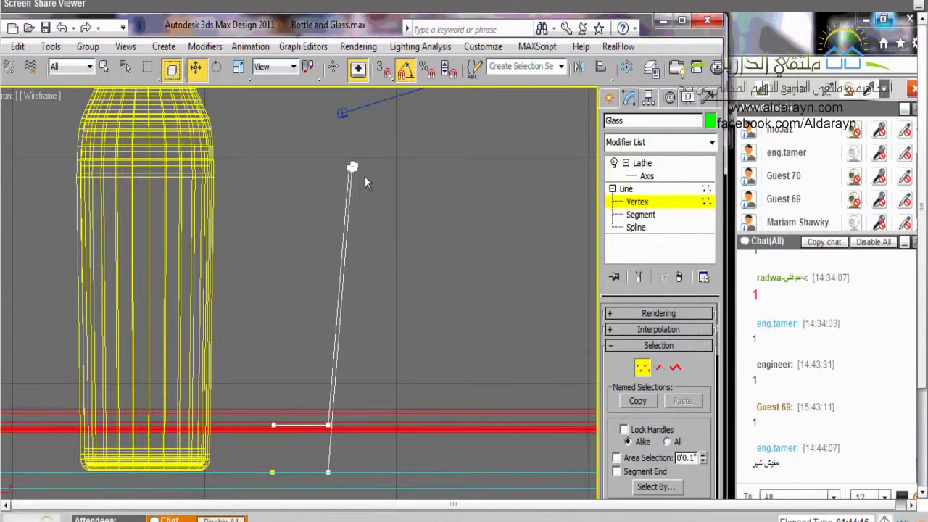
scroll(364, 176, up, 3)
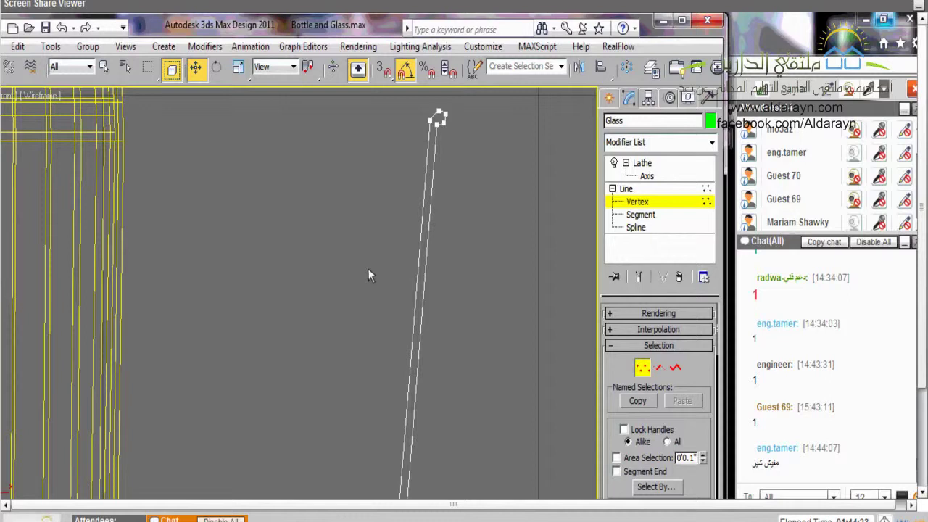
key(shift+z)
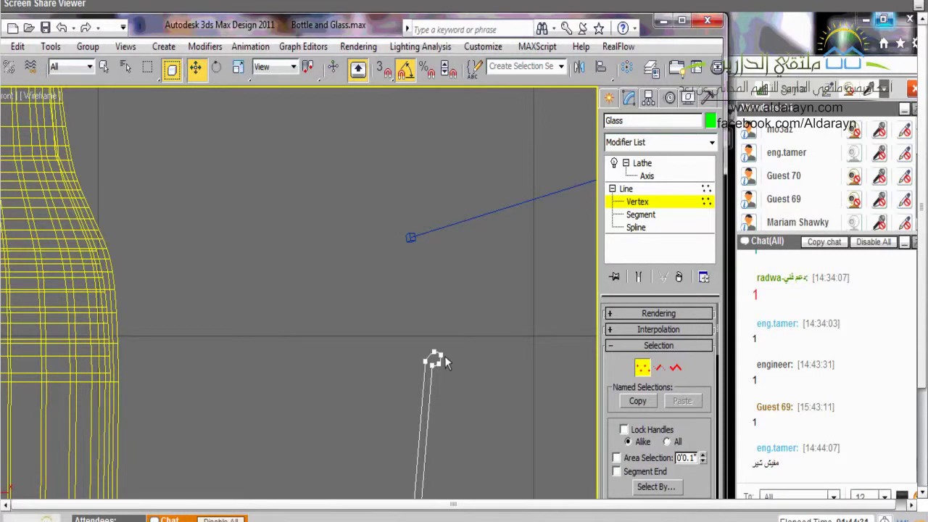
- Nudge the glass profile's inner base corner vertex towards the outer wall and raise both inner base vertices slightly to thicken the base
key(shift+z)
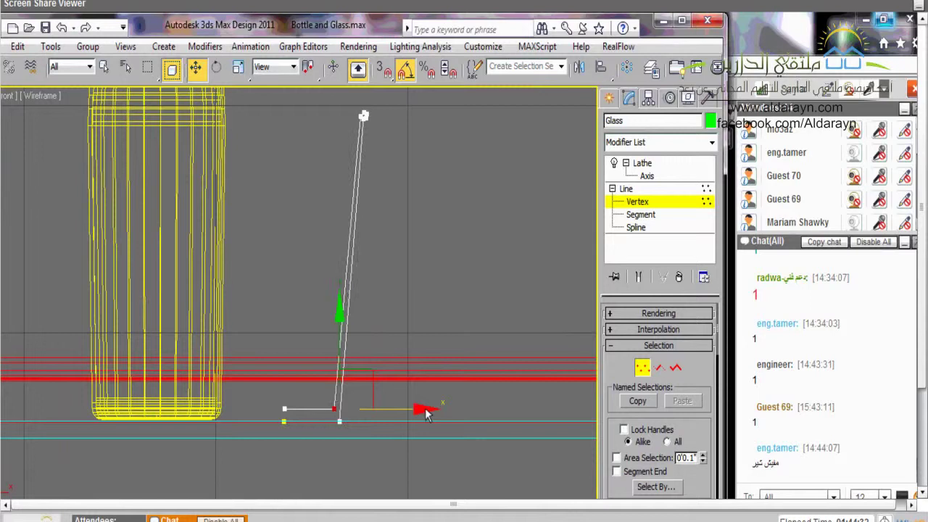
drag(425, 411, 422, 413)
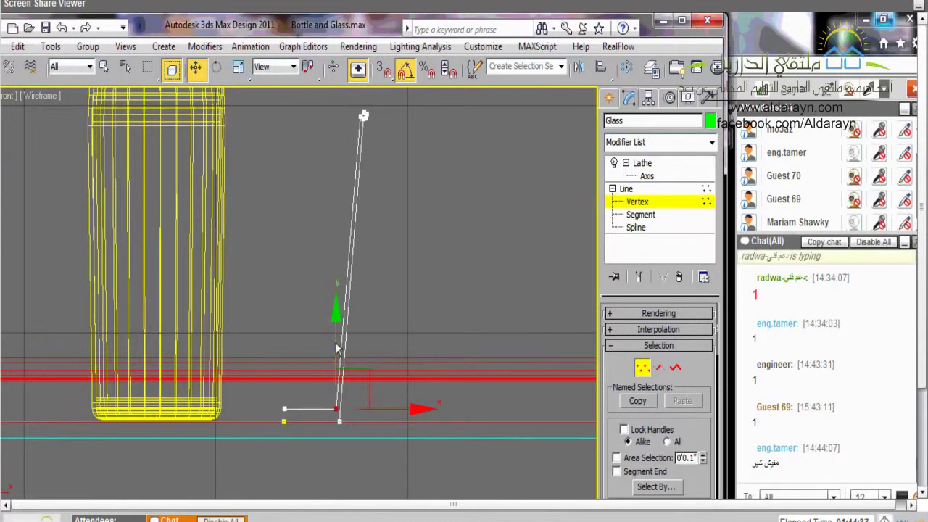
drag(336, 348, 335, 336)
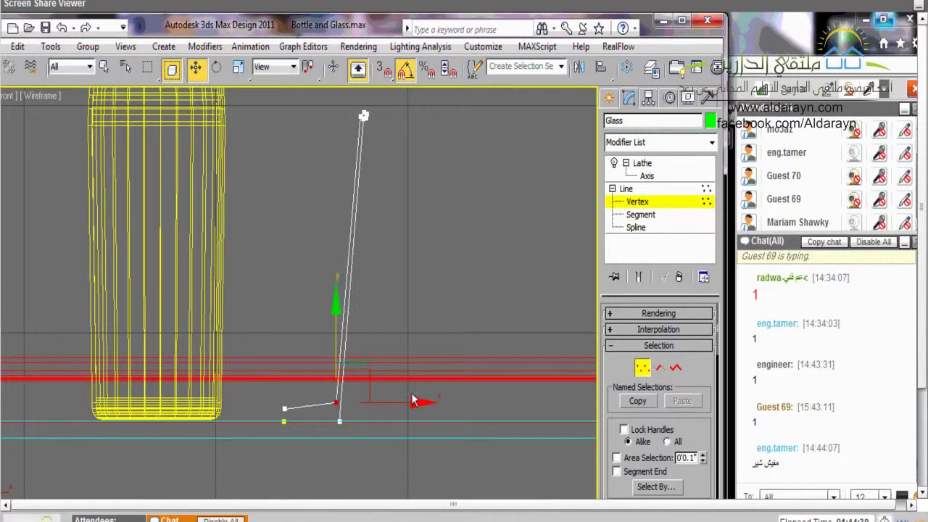
key(ctrl+z)
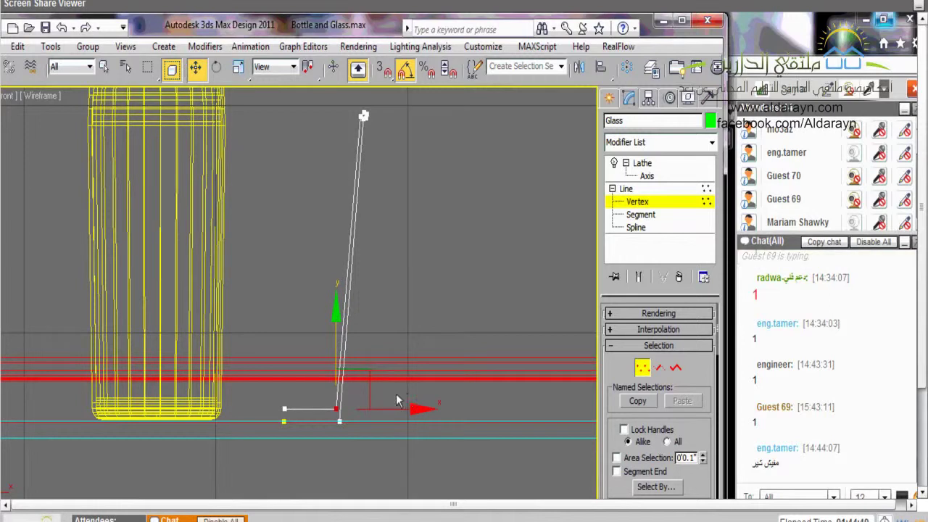
click(285, 411)
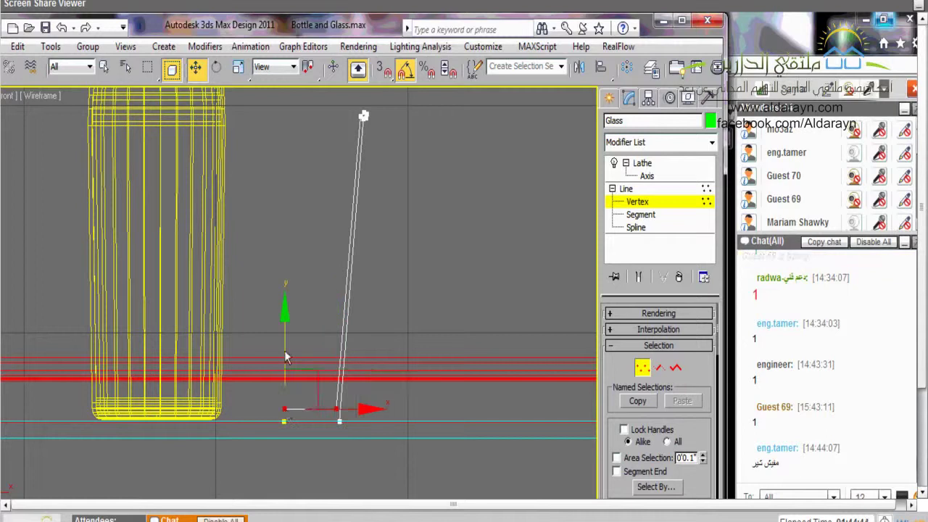
drag(285, 357, 289, 342)
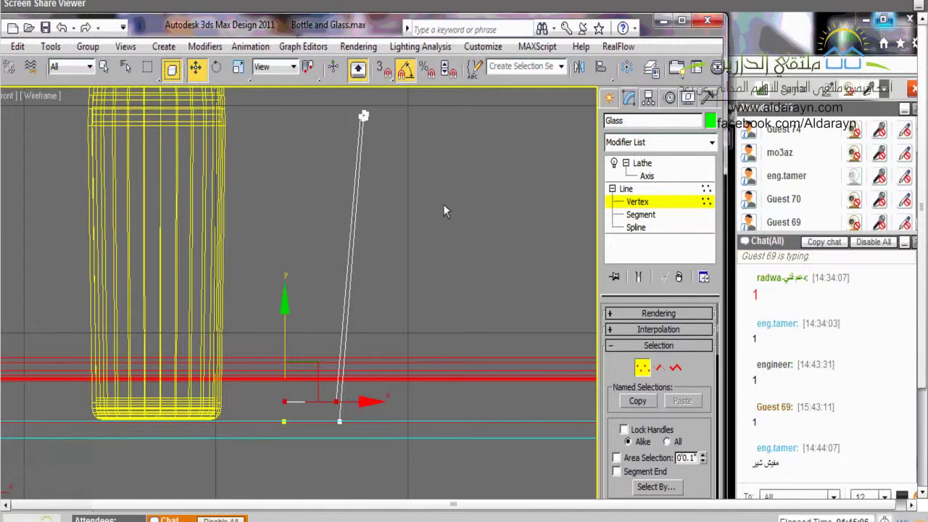
- Send the message "الصوت بيقطع" to All in the meeting chat
click(169, 520)
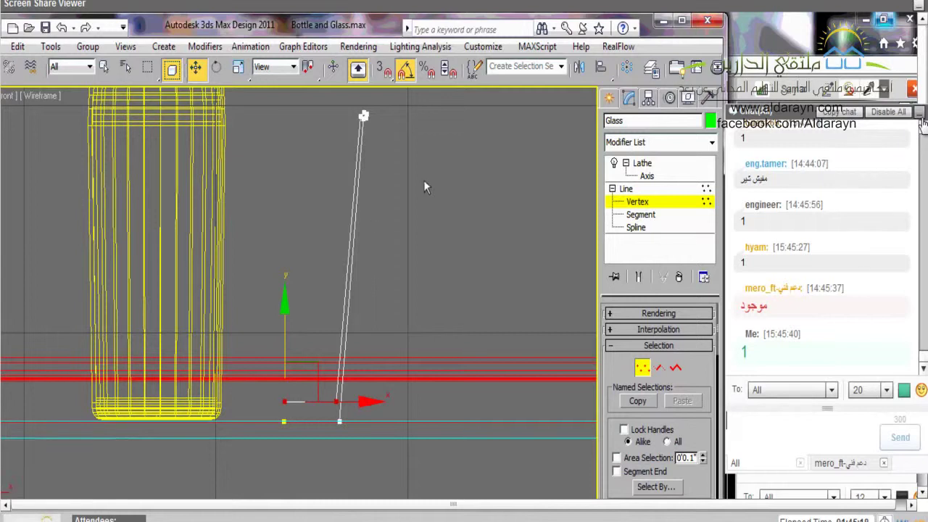
drag(754, 111, 471, 310)
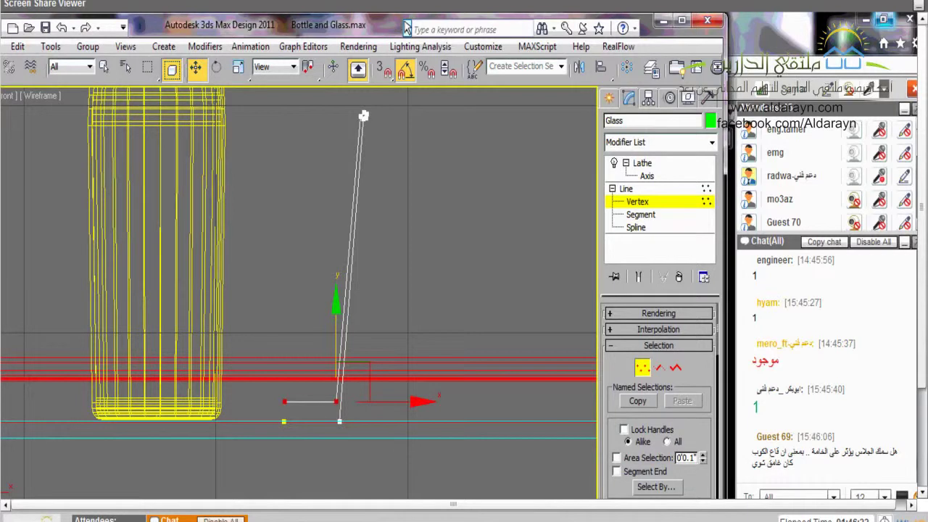
click(829, 439)
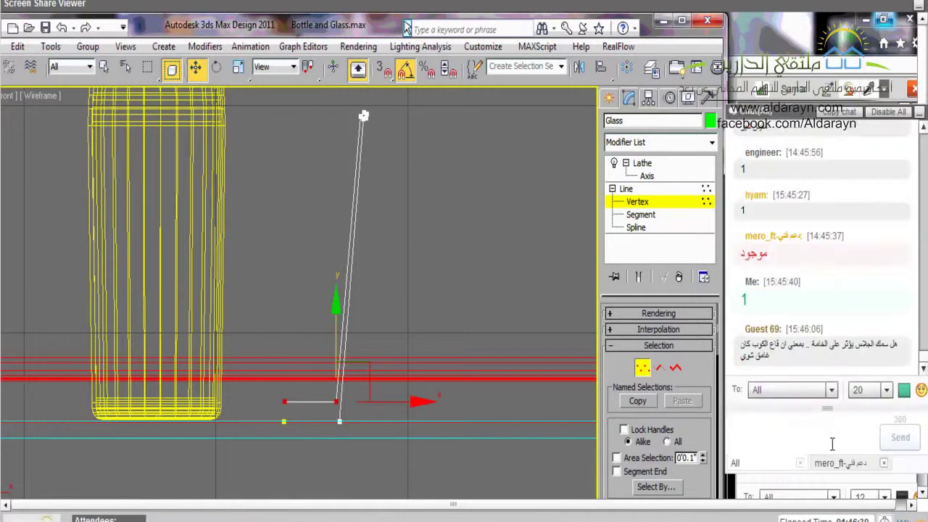
text(الصوت)
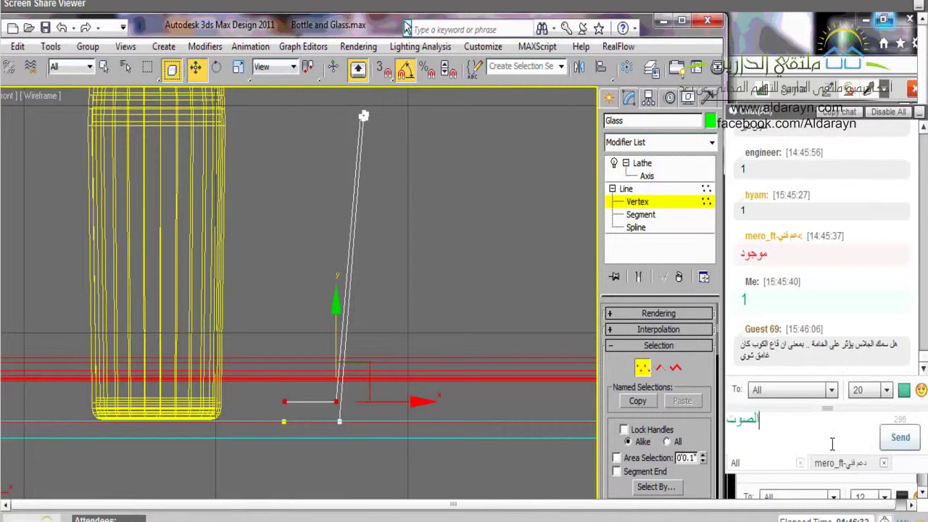
text( بيقطع)
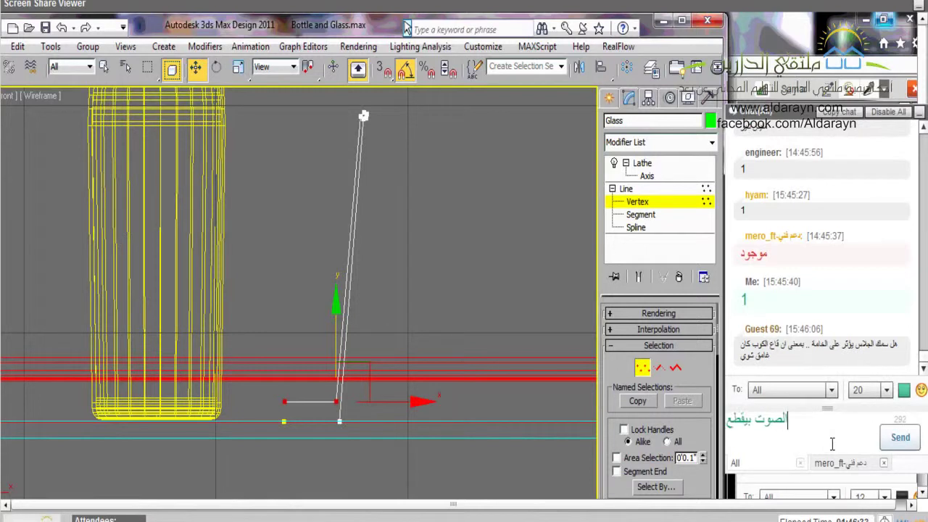
key(Return)
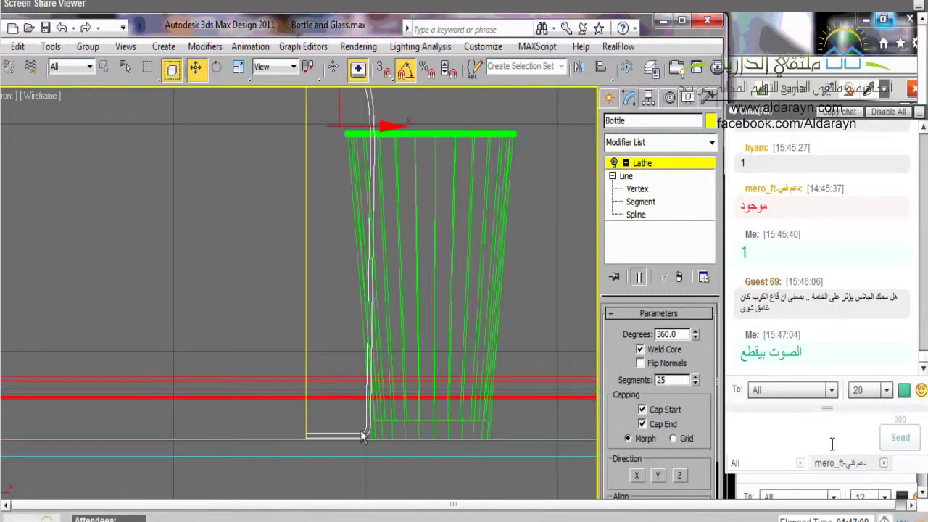
- Isolate the Bottle and enter the Vertex level of the Line beneath its Lathe
right_click(363, 436)
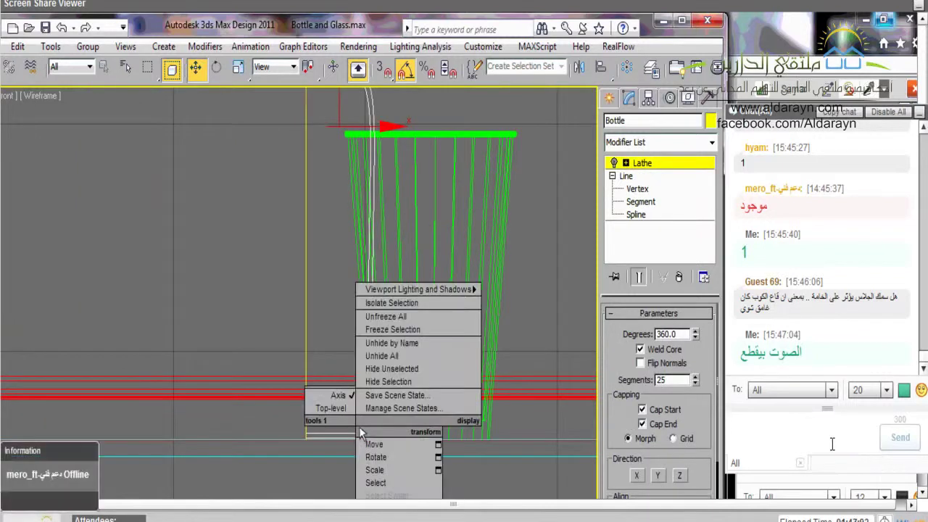
click(391, 303)
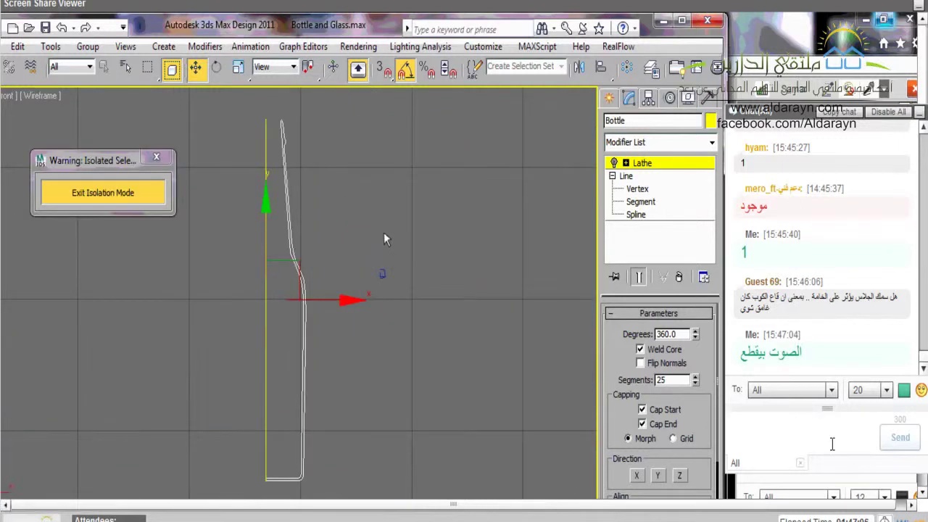
scroll(434, 372, up, 5)
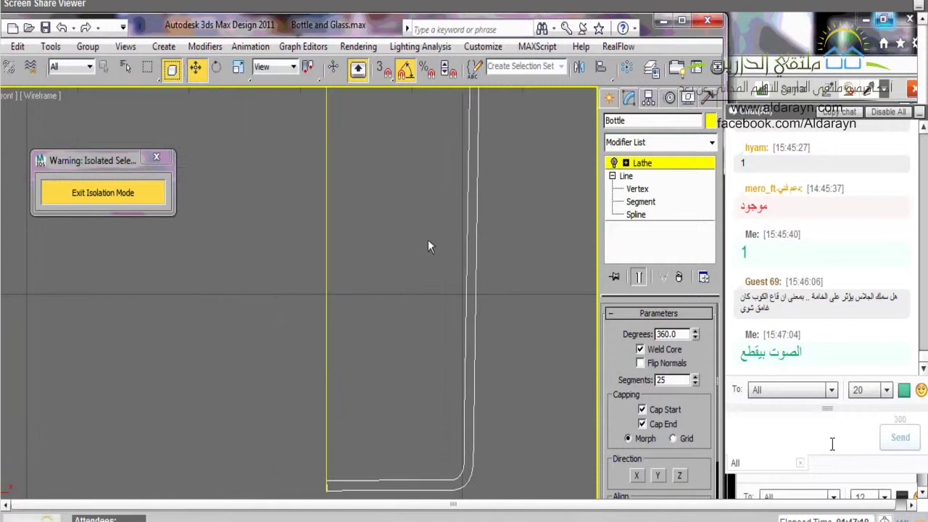
middle_drag(427, 243, 421, 191)
click(630, 187)
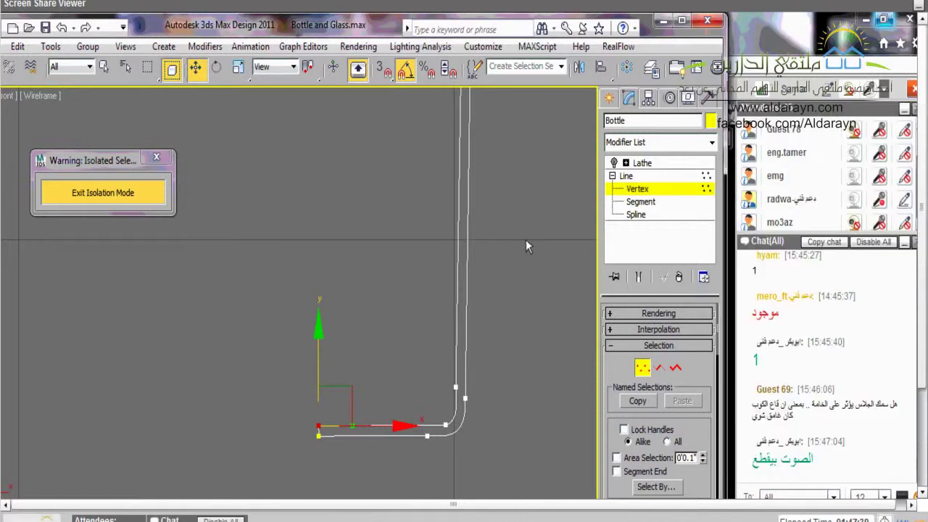
- Examine the double-walled line profile of the bottle in the Front view, from the base through the shoulder to the neck
middle_drag(526, 239, 508, 310)
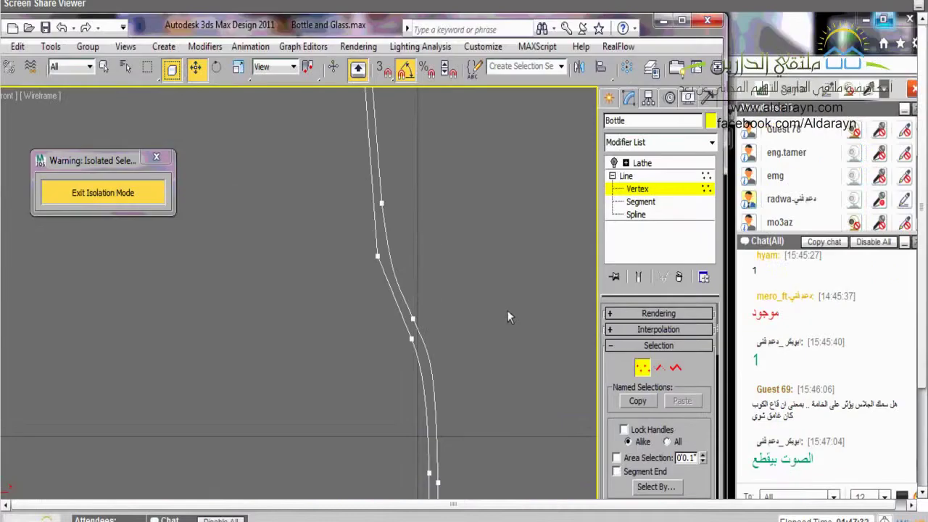
scroll(507, 310, down, 3)
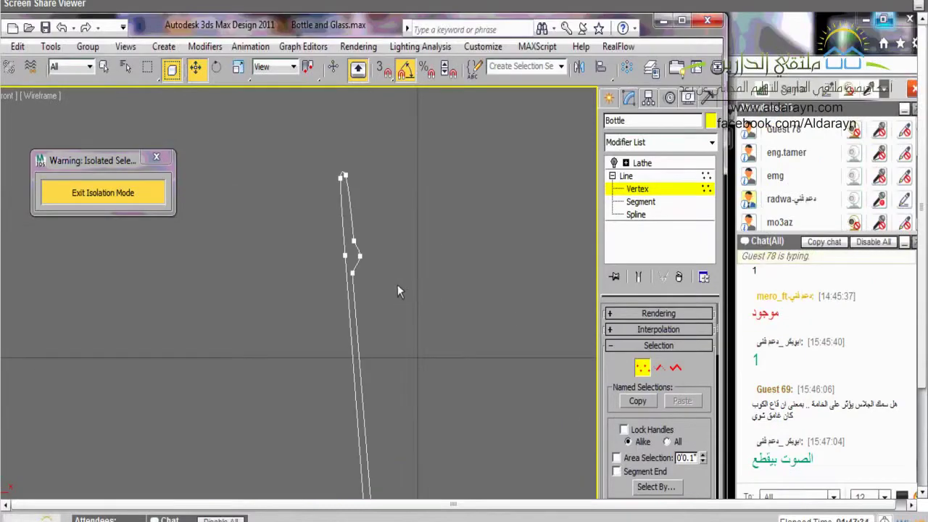
scroll(397, 284, up, 3)
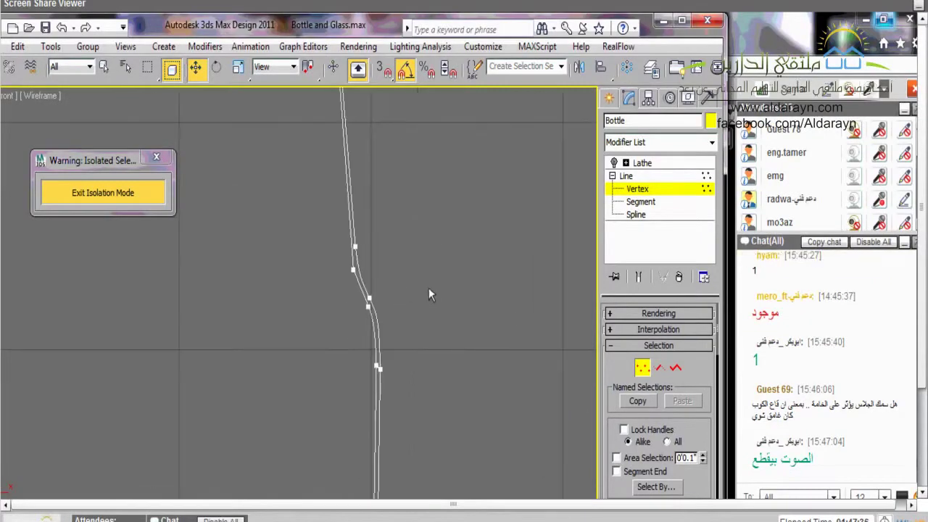
scroll(428, 288, down, 3)
middle_drag(429, 294, 480, 220)
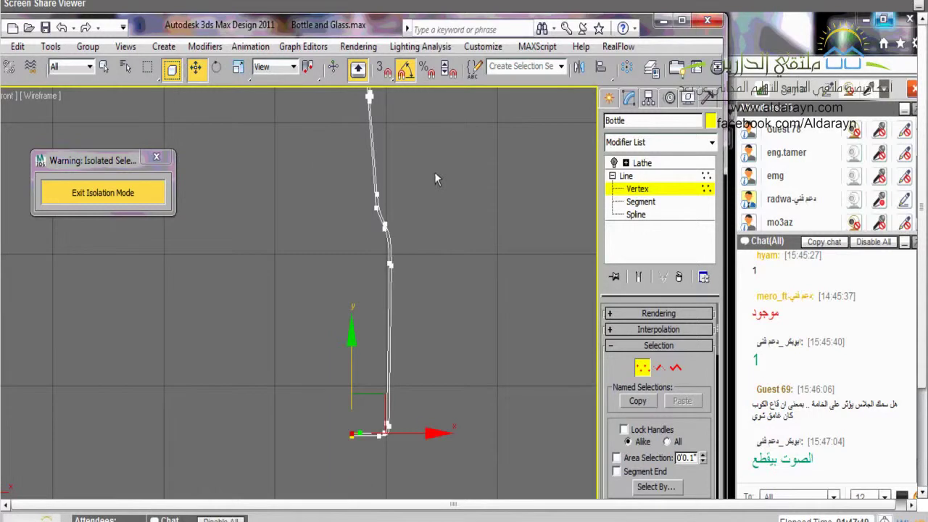
middle_drag(434, 172, 435, 221)
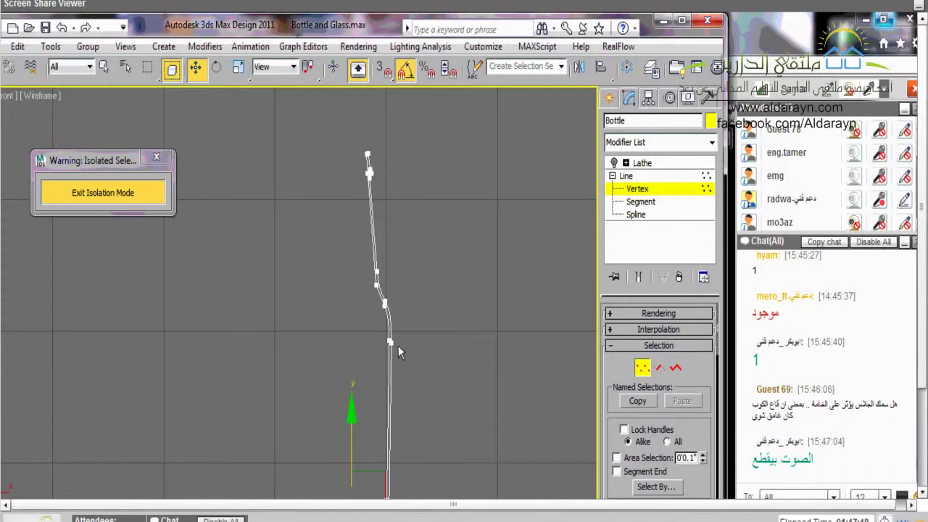
middle_drag(398, 346, 417, 286)
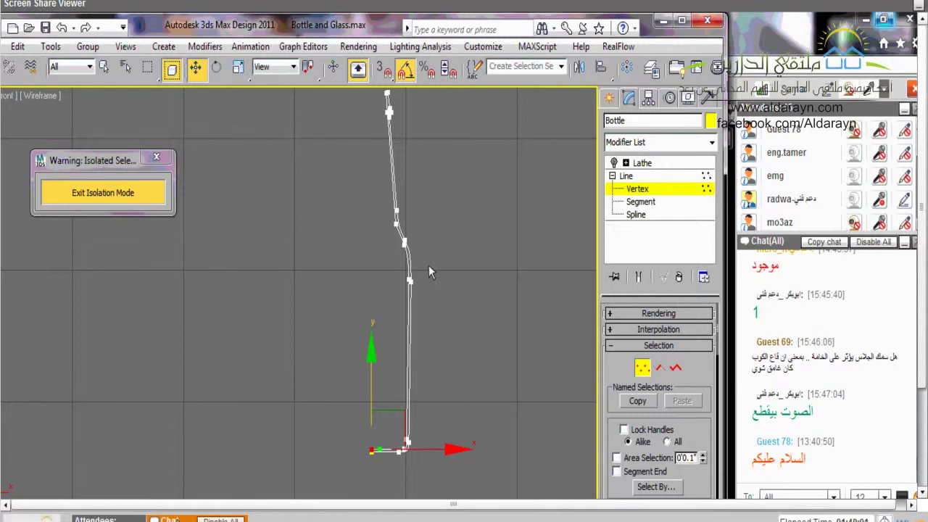
- Send the message "حاليا كويس" to All in the meeting chat
click(736, 427)
text(حال)
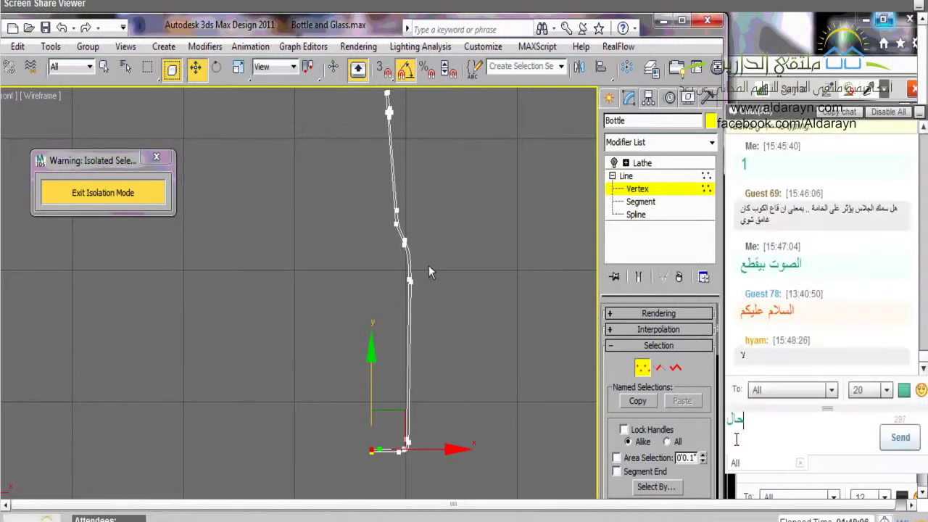
text(يا كويس)
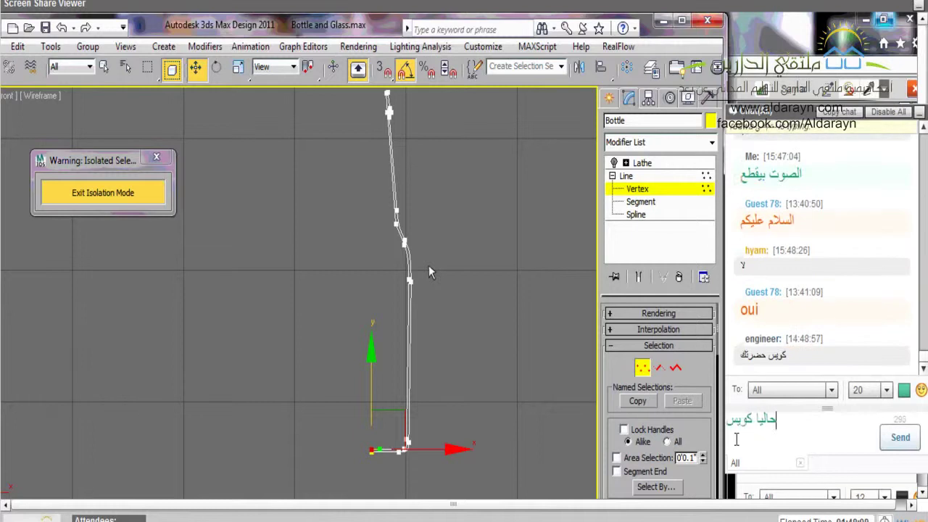
key(Return)
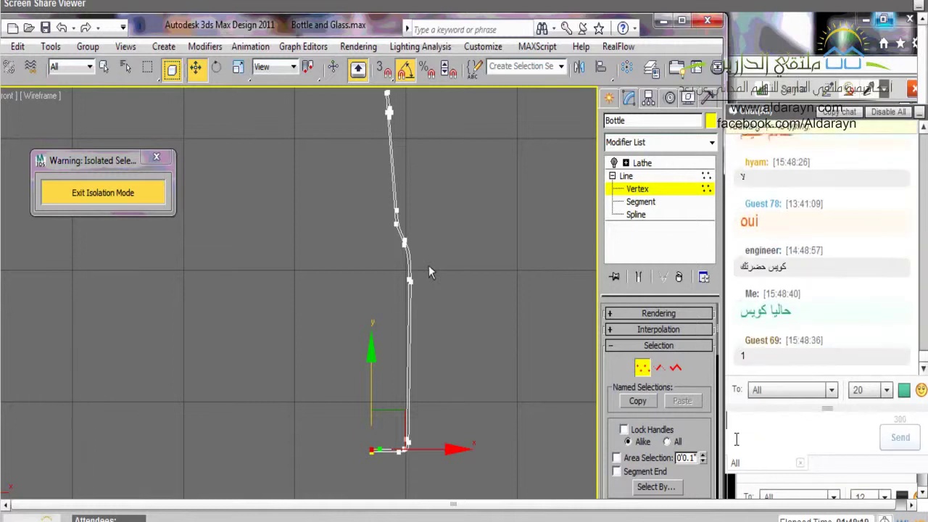
- Send the follow-up message "كان من بدر" to All in the meeting chat and minimize the floating chat window
text(كان من بد)
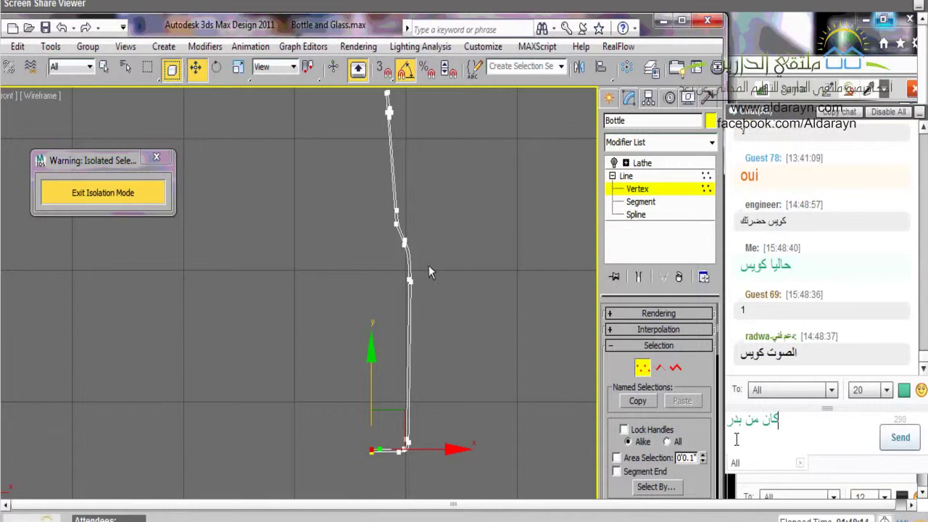
key(Return)
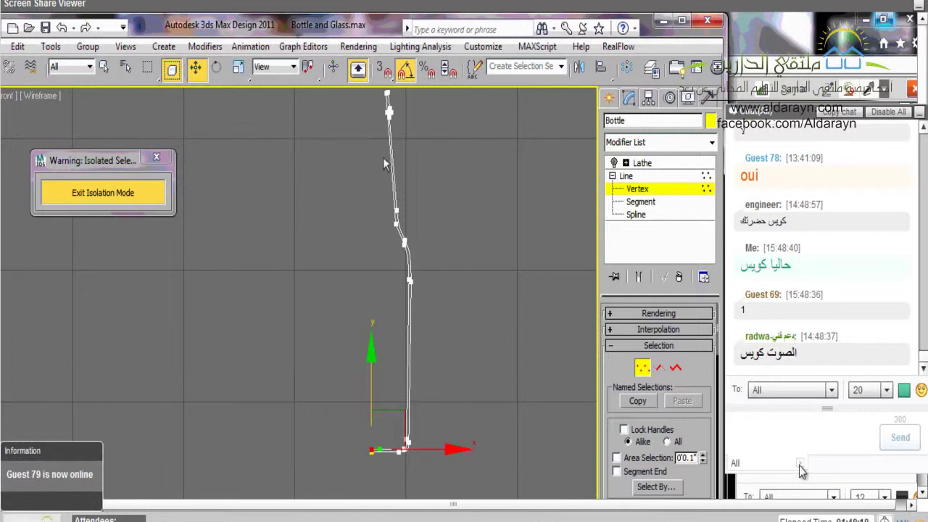
click(919, 113)
middle_drag(453, 158, 453, 198)
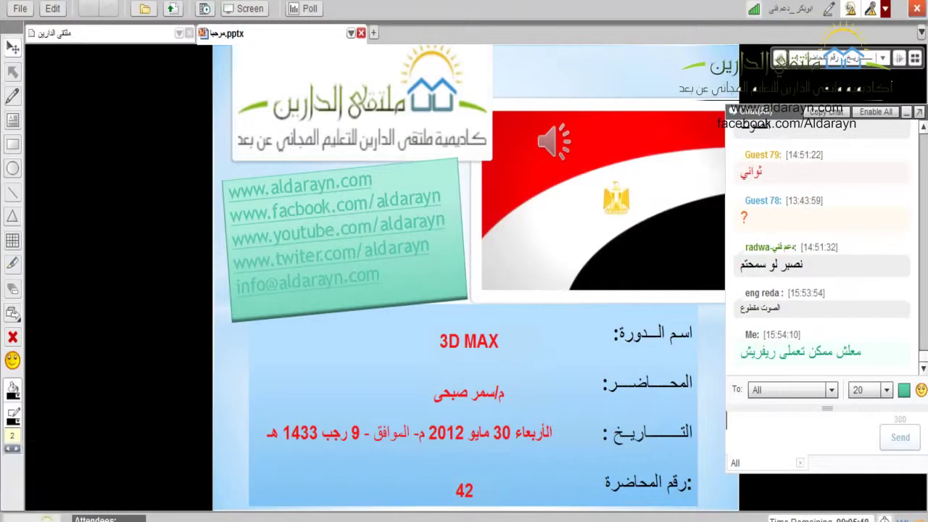
text(رعليكم ال)
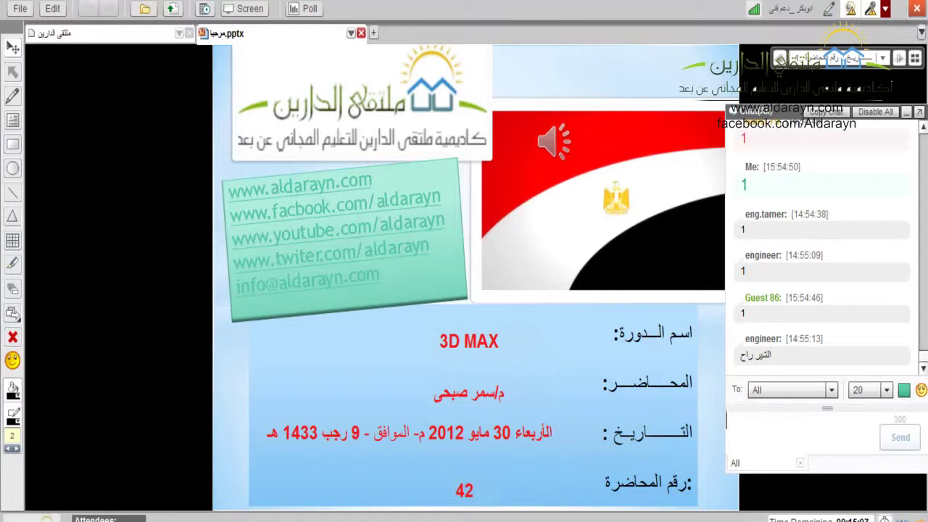
click(812, 519)
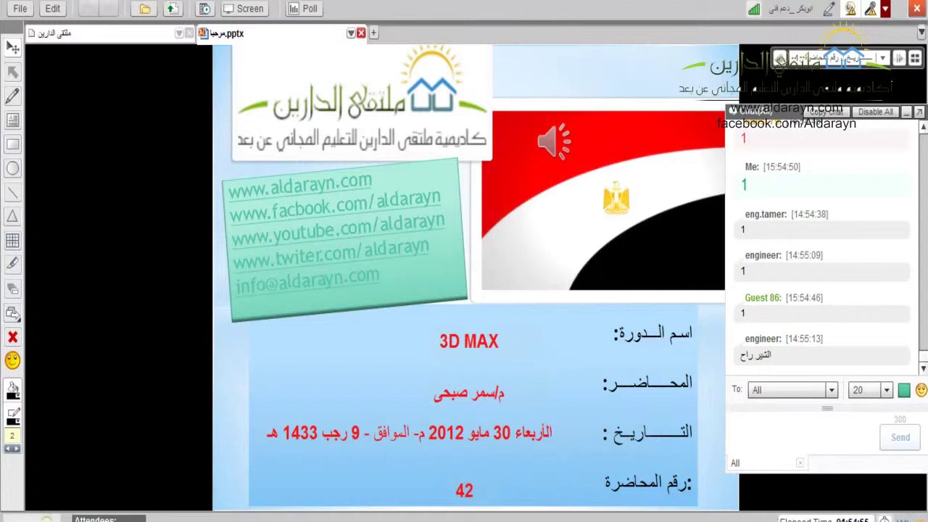